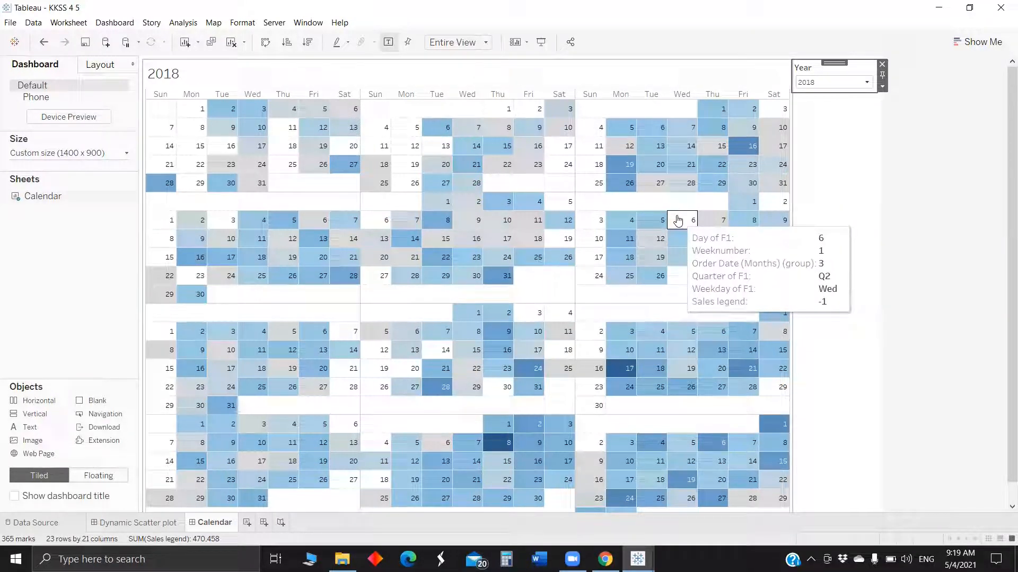
Set the calendar dashboard's Year filter to 2017.
left_click(821, 82)
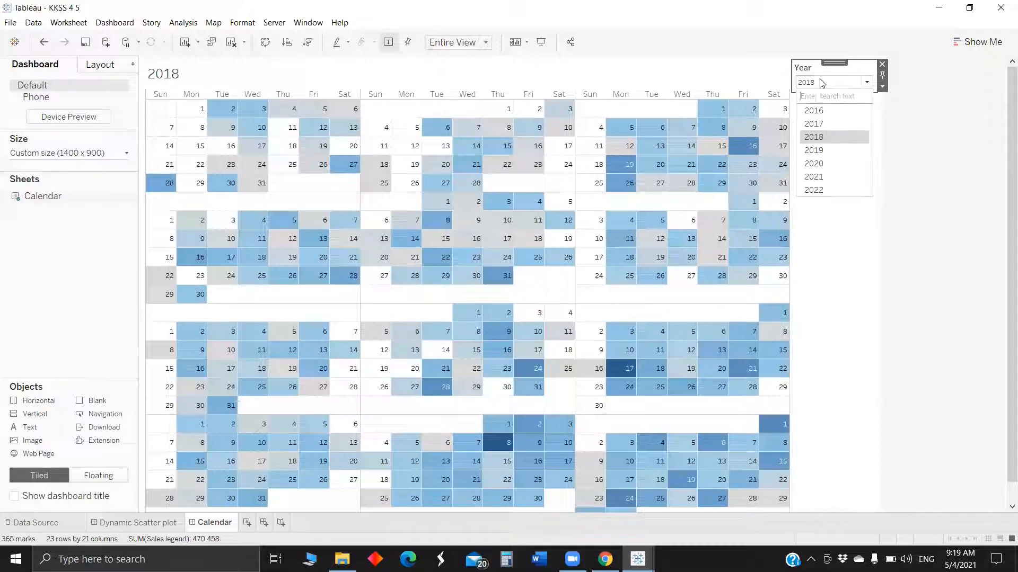
left_click(820, 123)
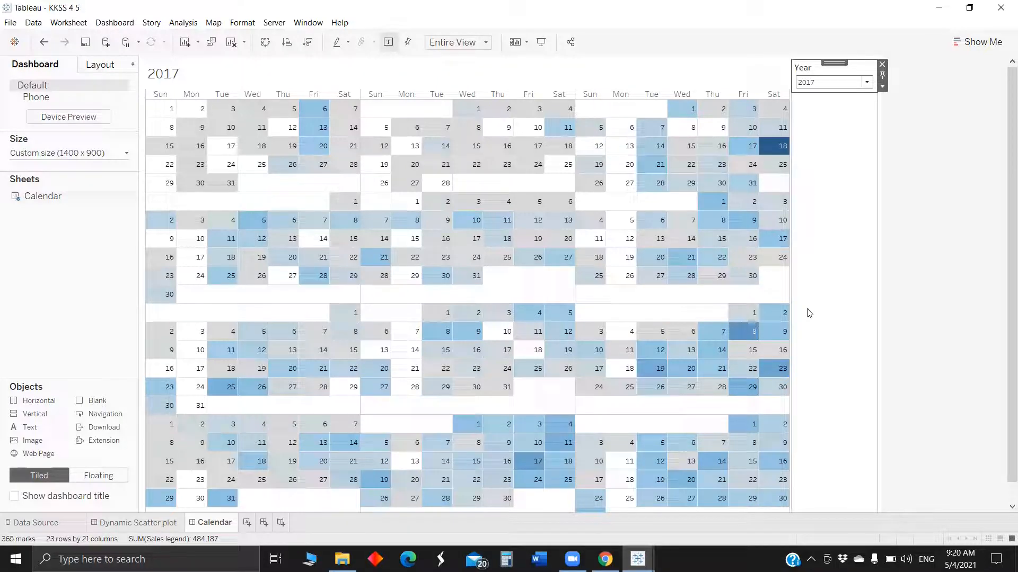
Switch to the KKSS 4 5 Starter workbook and place the discrete Quarter of Order Date on Rows.
mouse_move(638, 559)
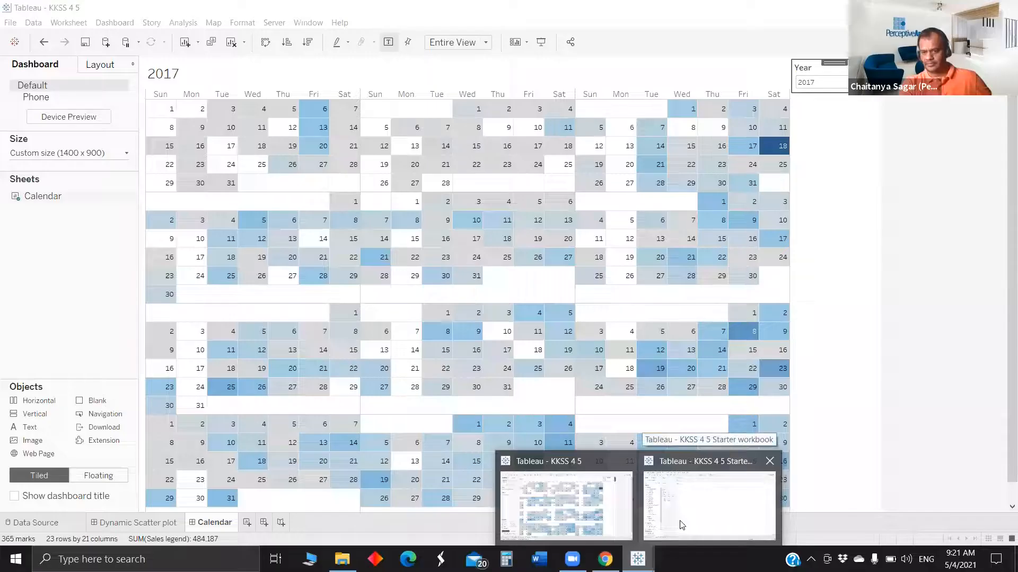
left_click(683, 524)
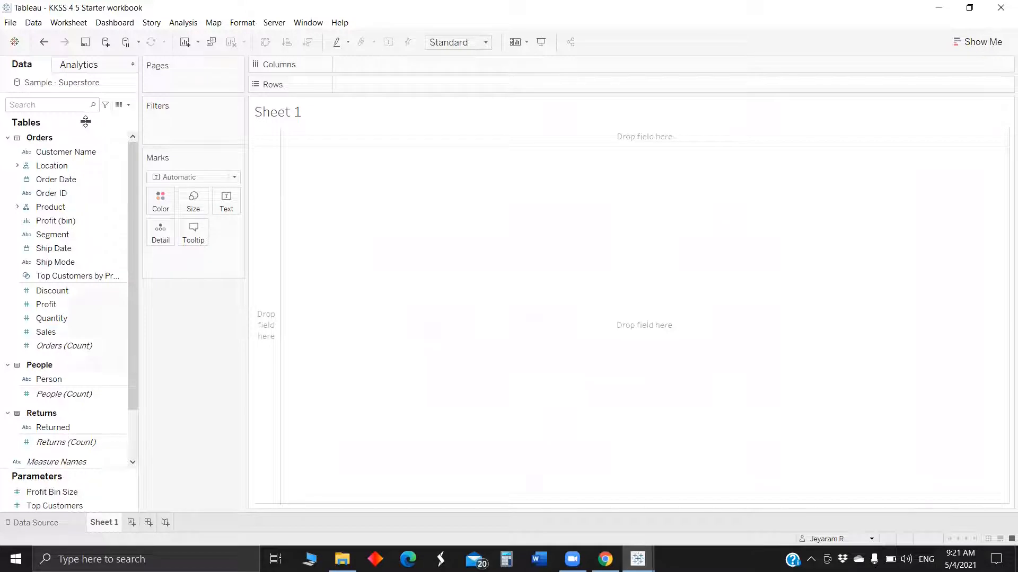
left_click(47, 109)
type("or")
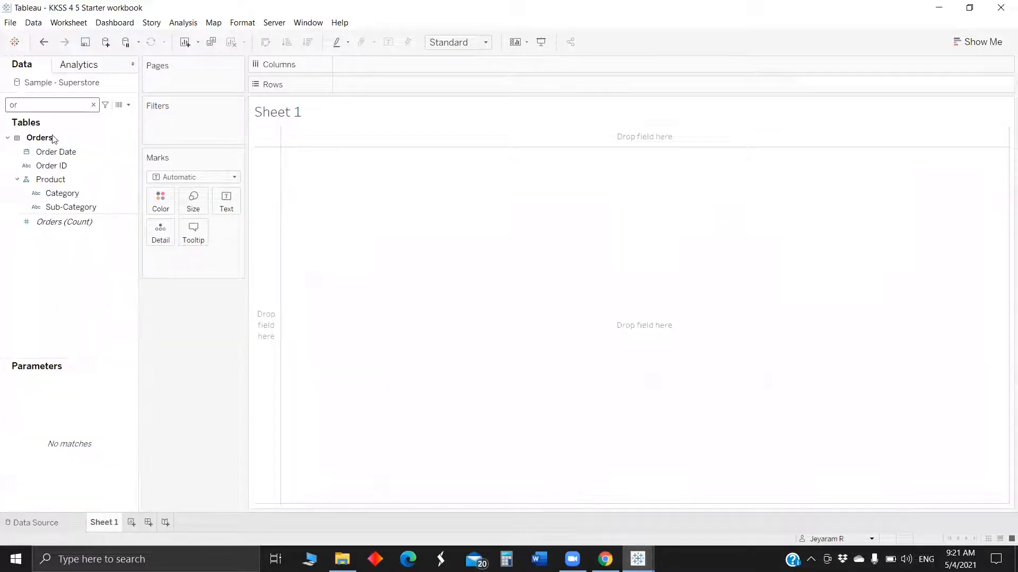
left_click(56, 152)
left_click_drag(58, 152, 370, 84)
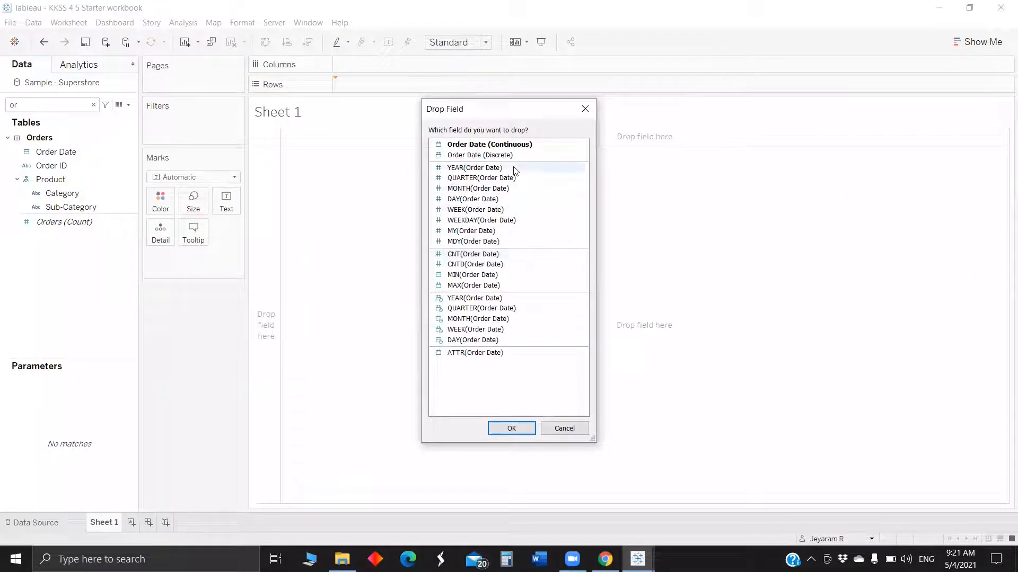
left_click(498, 310)
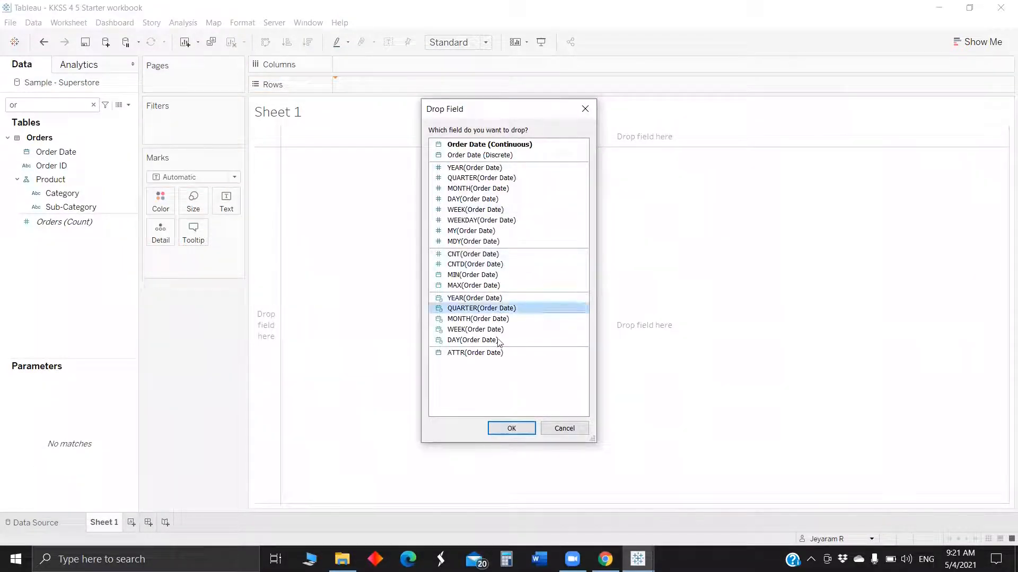
left_click(511, 429)
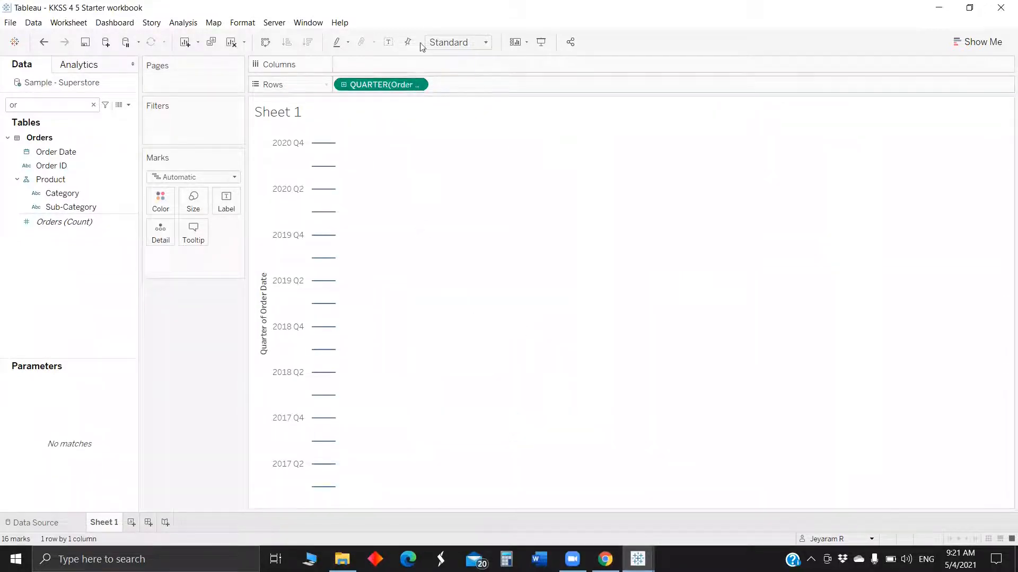
left_click(417, 84)
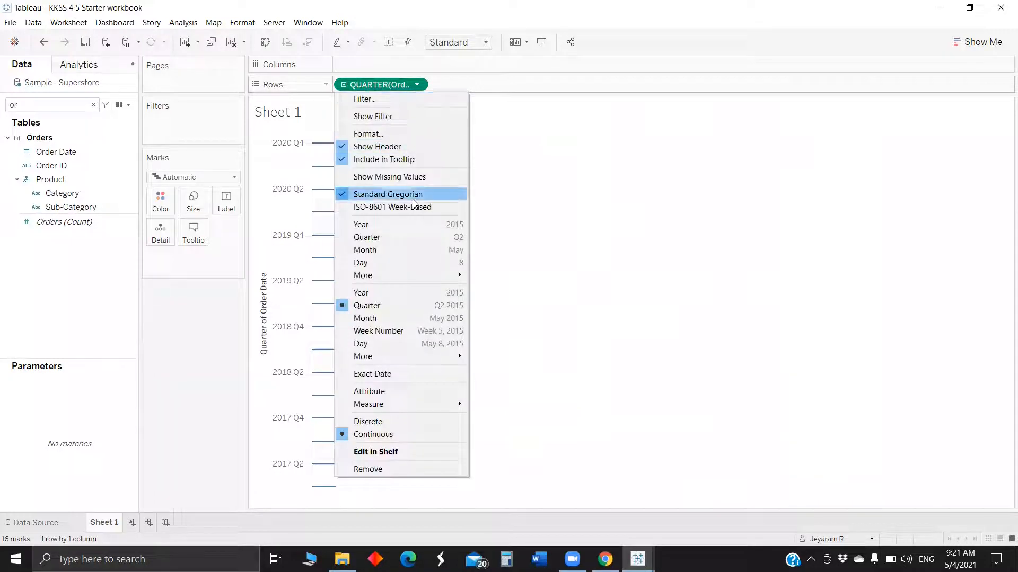
left_click(423, 237)
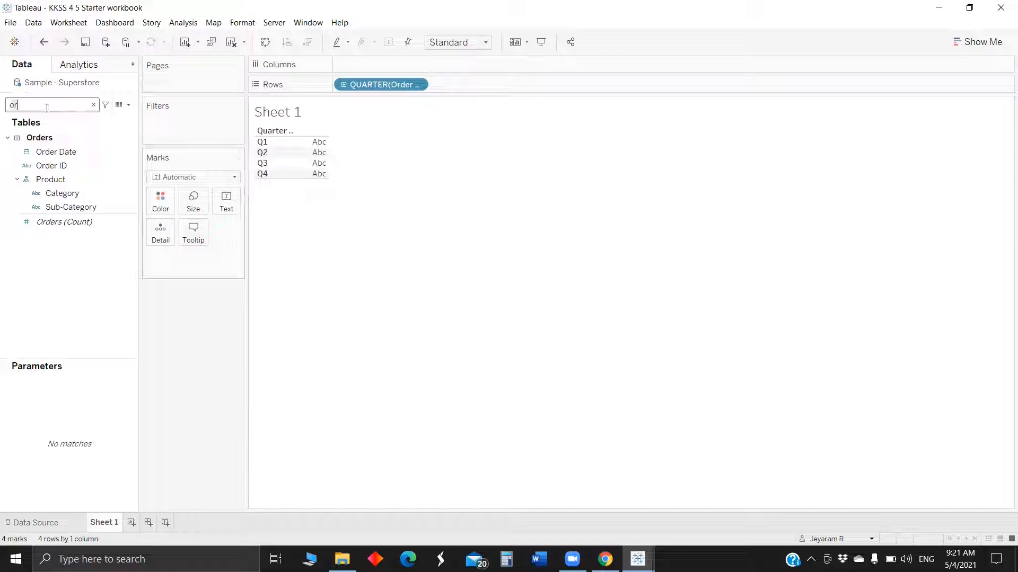
Add the Week of Order Date and move it onto Rows beside the quarter.
key("BackSpace")
key("BackSpace")
type("o")
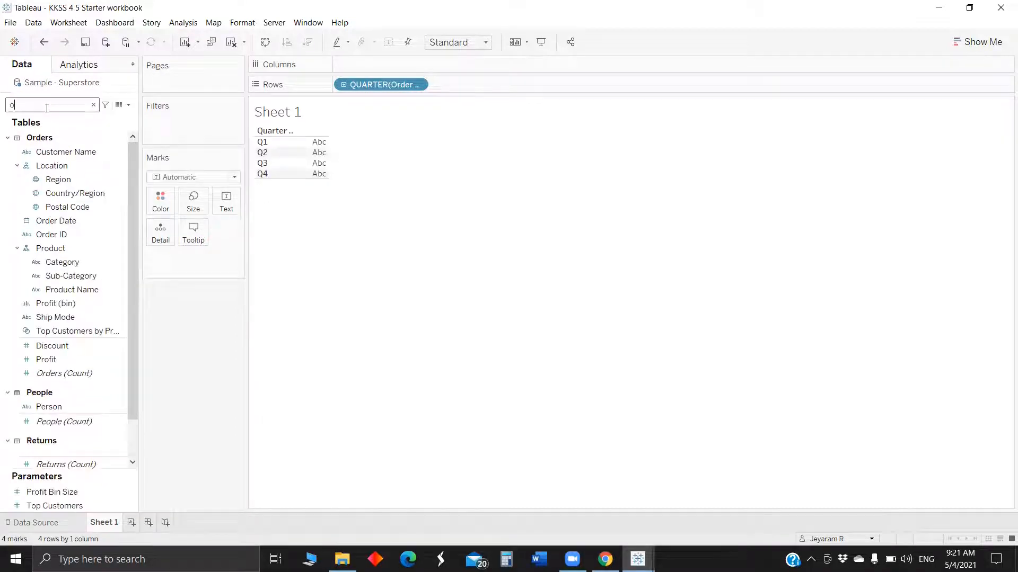
key("BackSpace")
left_click(68, 182)
left_click_drag(69, 188, 372, 68)
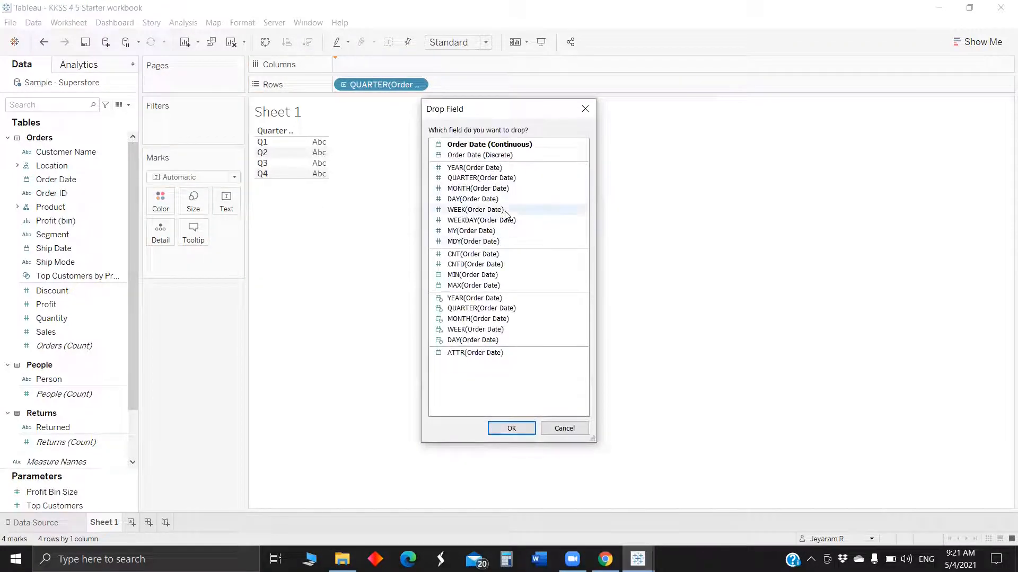
left_click(506, 211)
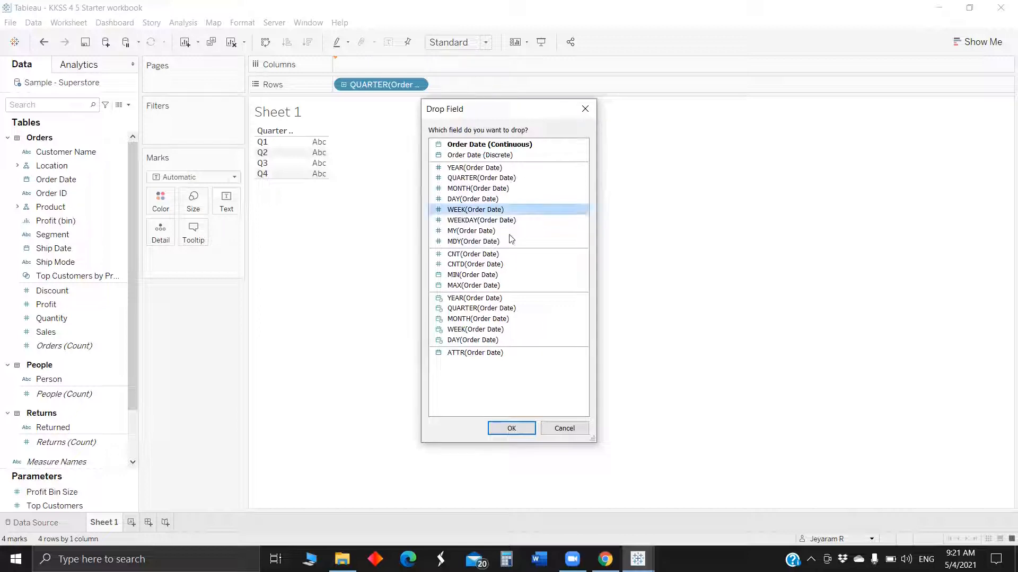
left_click(511, 428)
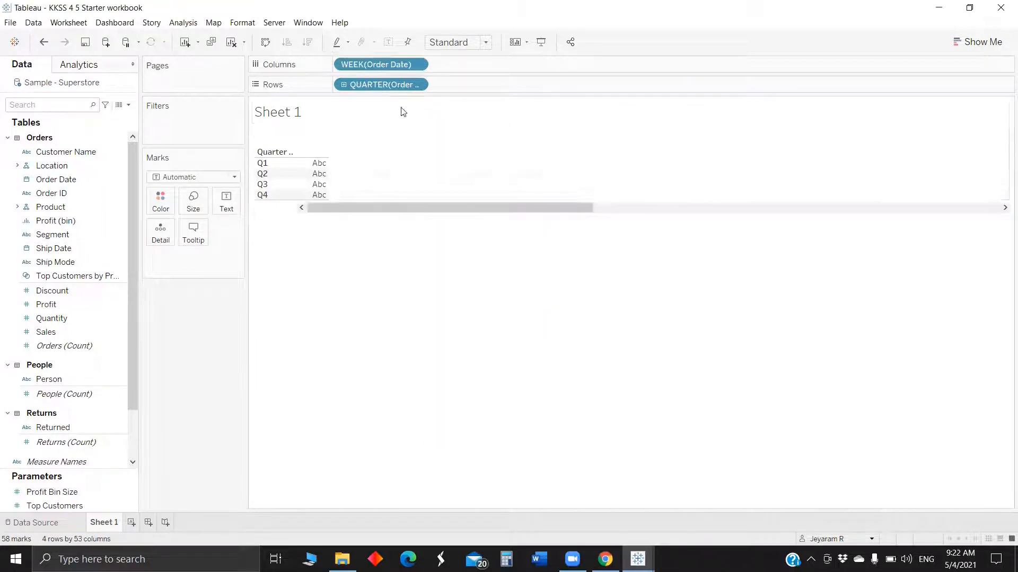
left_click_drag(379, 69, 487, 90)
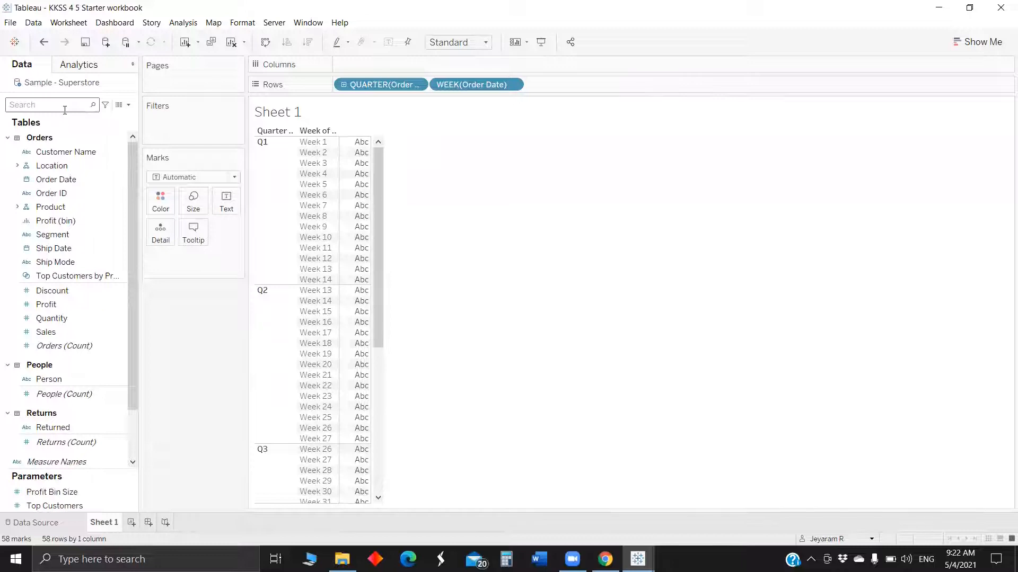
Add the Weekday of Order Date to Columns.
type("or")
left_click_drag(64, 152, 374, 61)
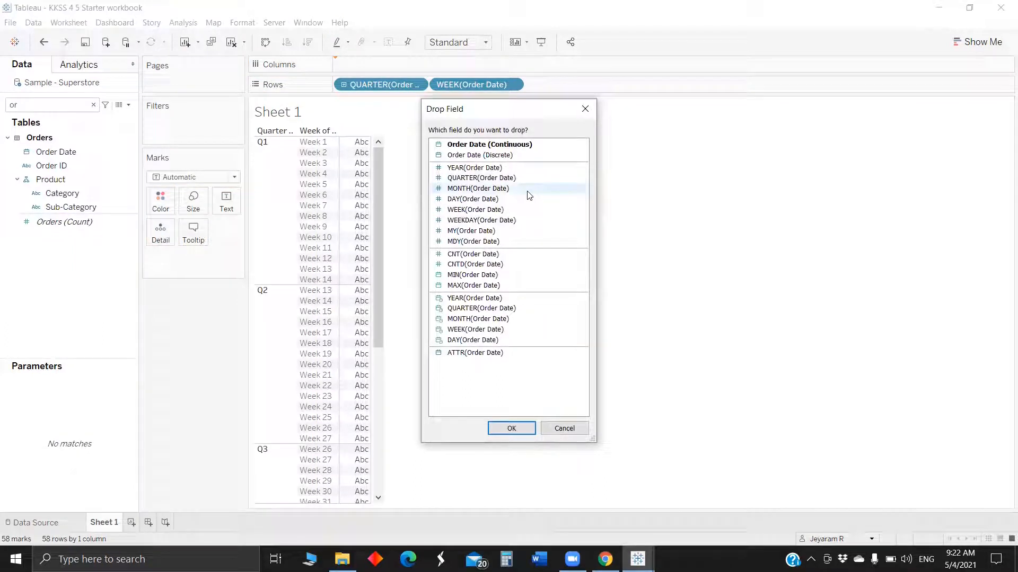
left_click(519, 220)
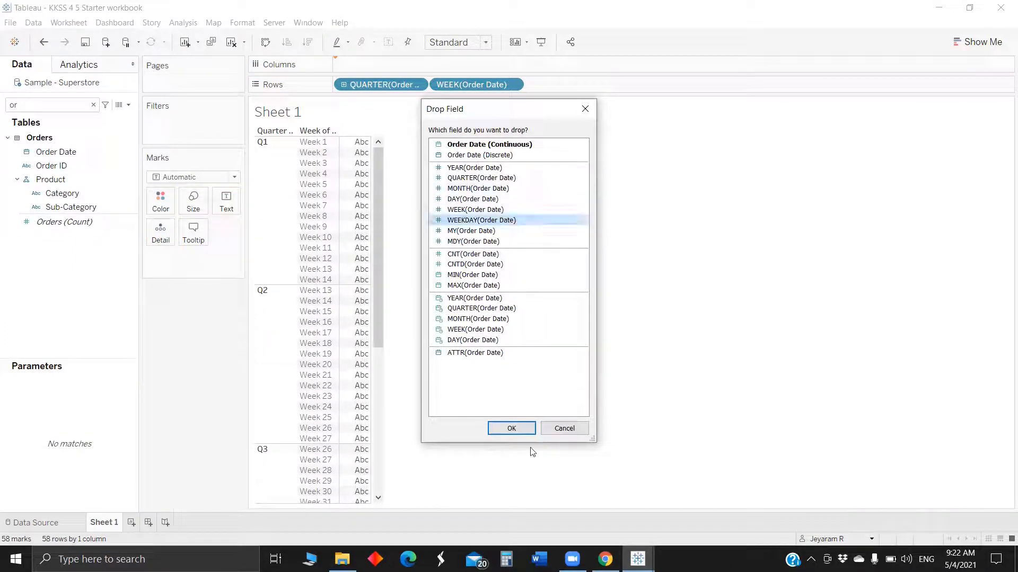
left_click(509, 428)
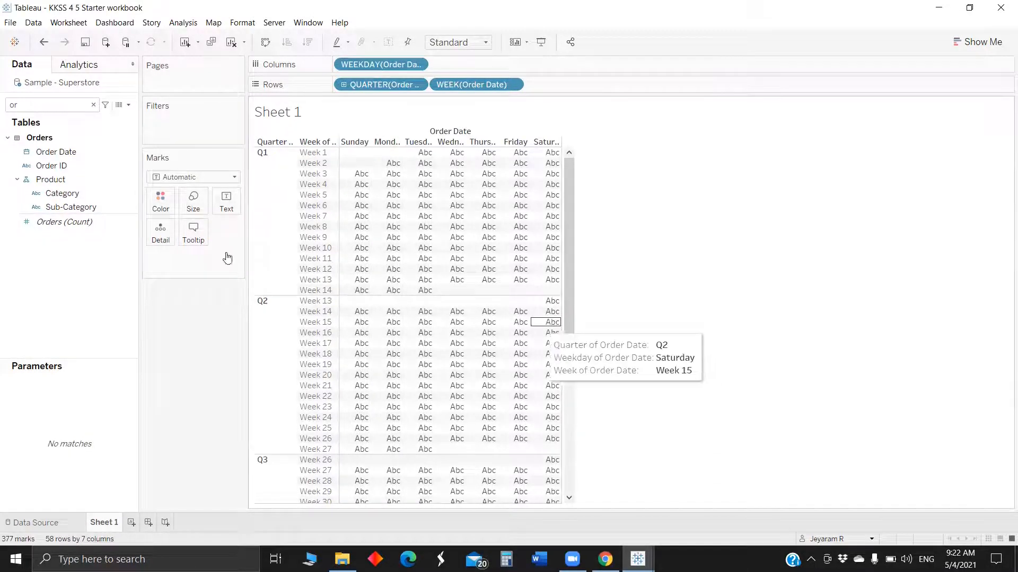
Add the Month of Order Date to Columns and place it before the weekday.
double_click(46, 106)
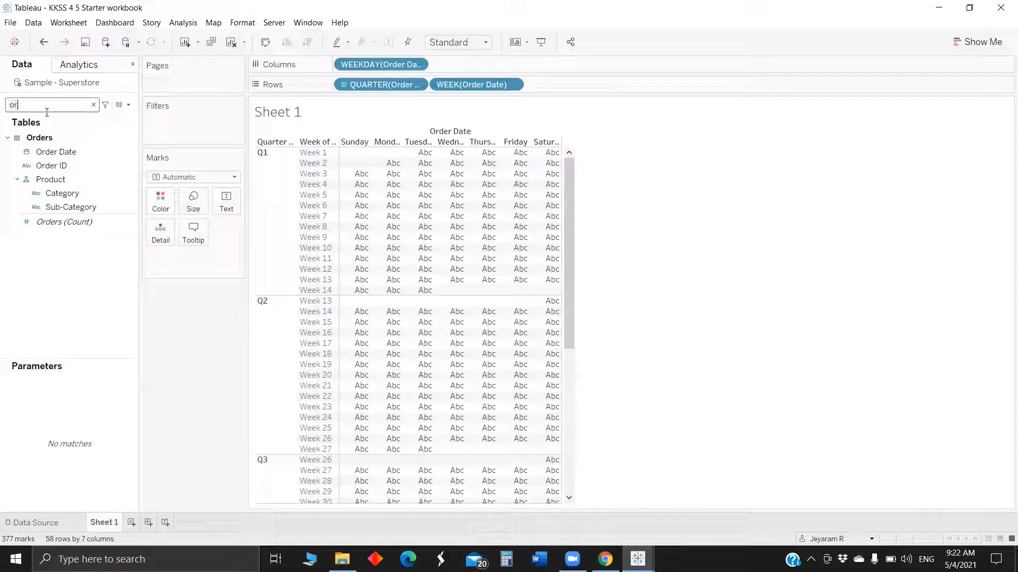
key("BackSpace")
type("or")
left_click_drag(53, 151, 452, 66)
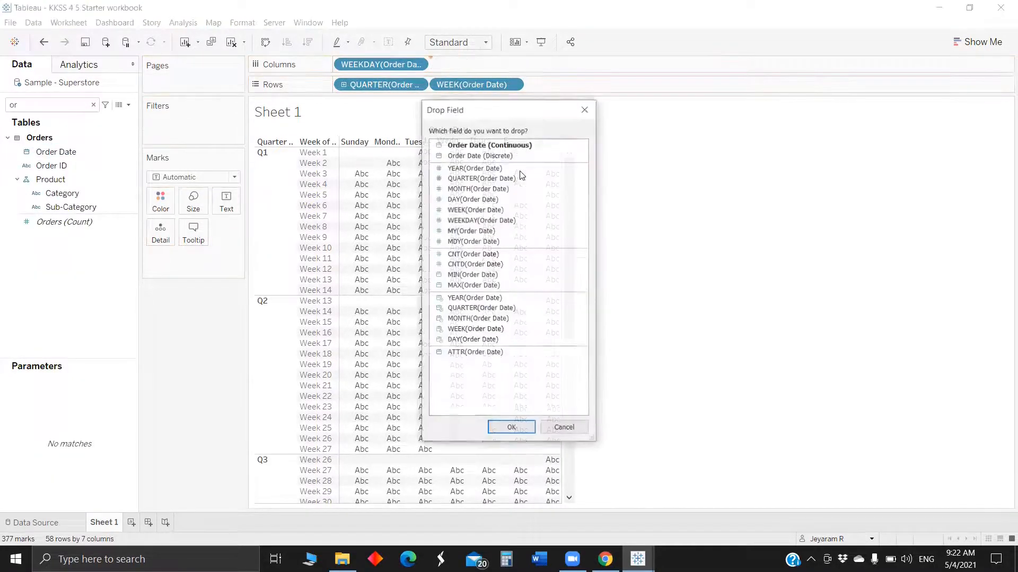
left_click(522, 189)
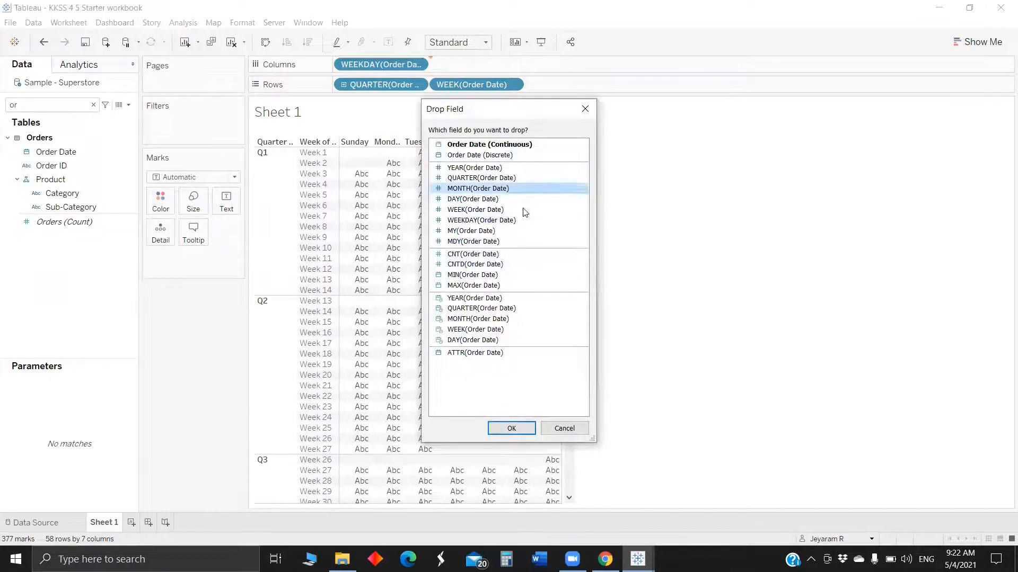
left_click(511, 429)
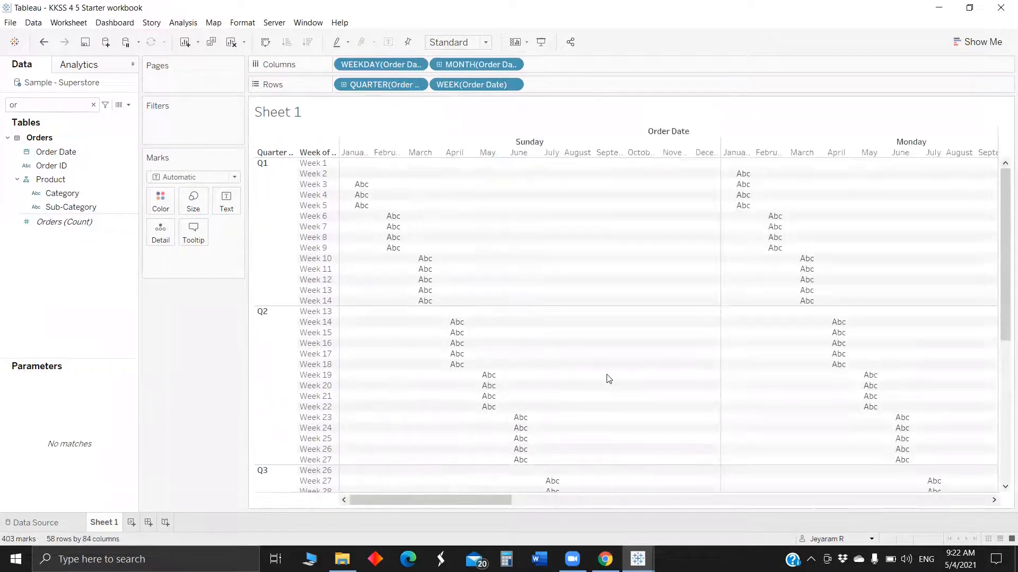
left_click_drag(379, 64, 592, 67)
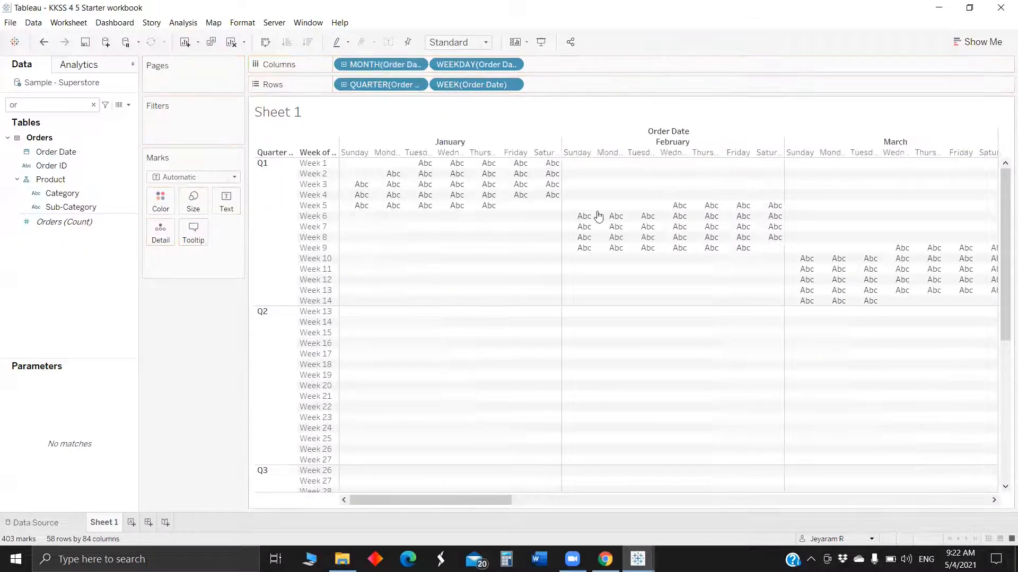
mouse_move(612, 217)
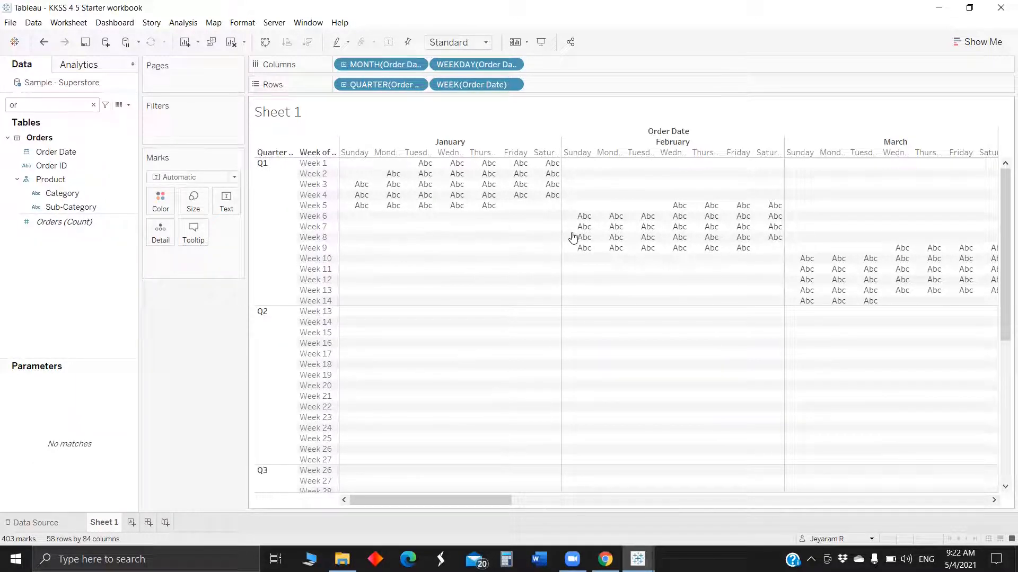
mouse_move(572, 237)
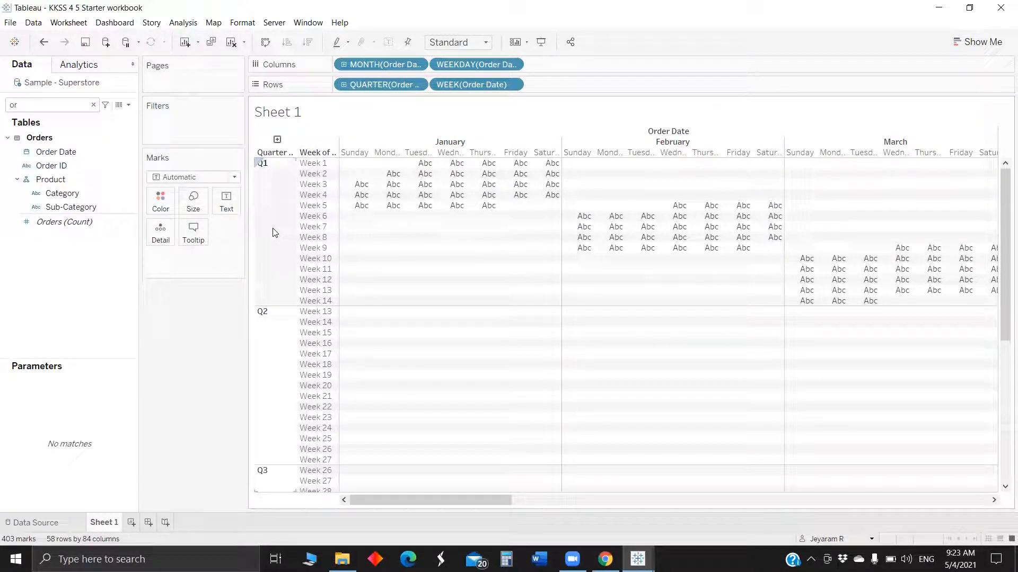
Create a new calculated field named Modified weeknum.
left_click(130, 106)
left_click(105, 119)
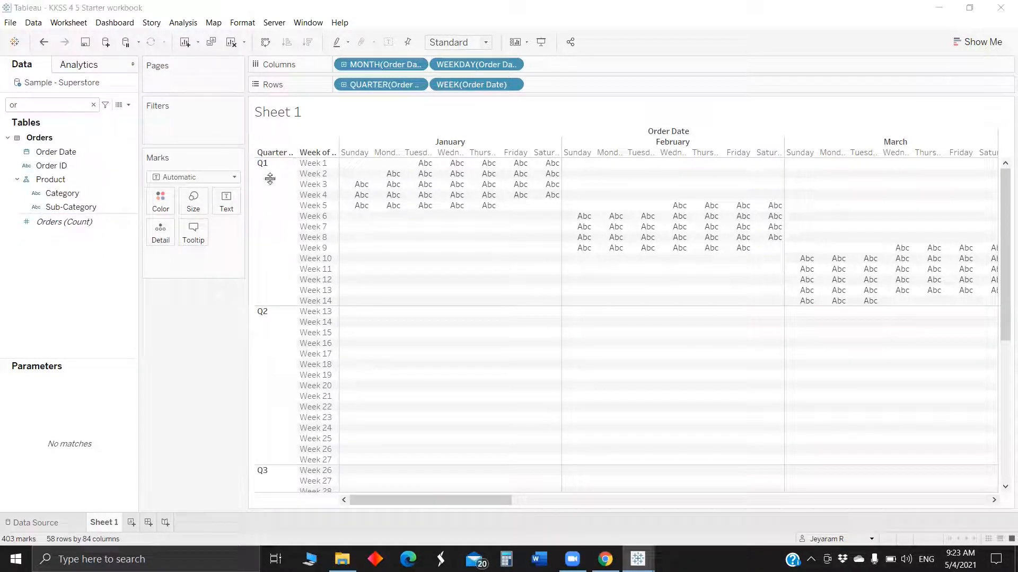
key("BackSpace")
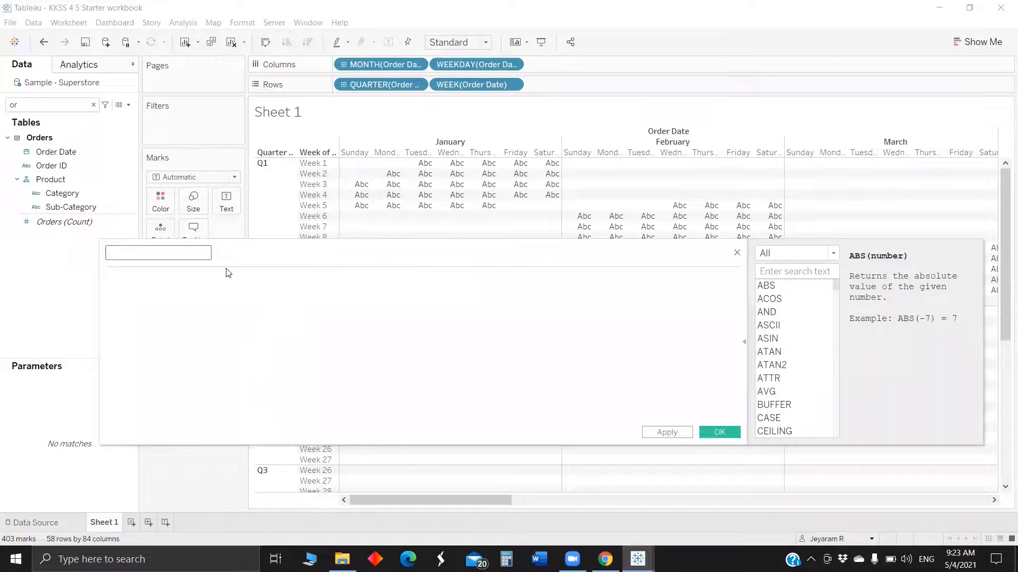
type("Wee")
type("eeknum")
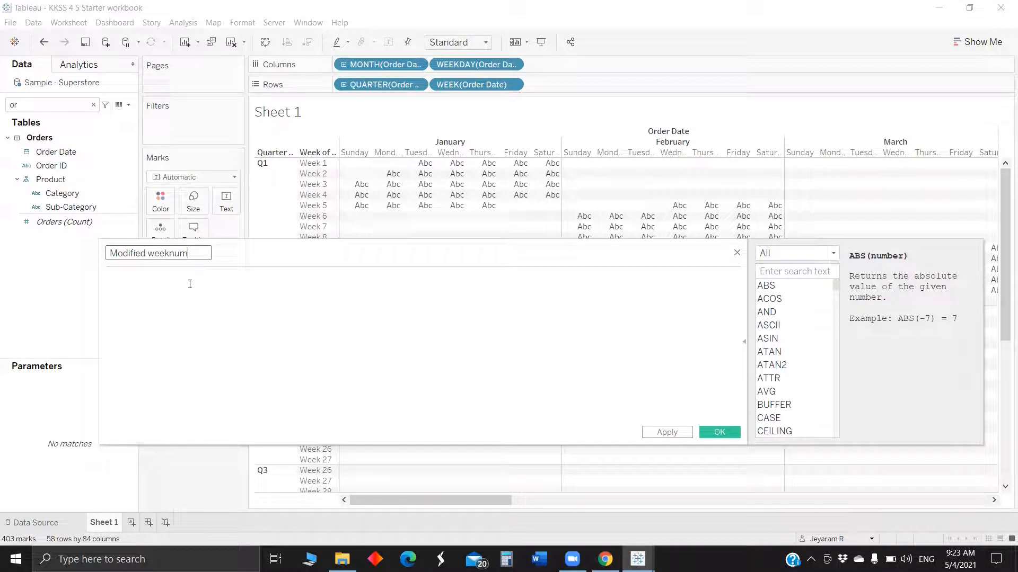
Start the formula with DATEPART('week', [Order Date]) from the week pill on Rows.
left_click(477, 84)
left_click_drag(354, 288, 308, 318)
left_click_drag(312, 312, 312, 313)
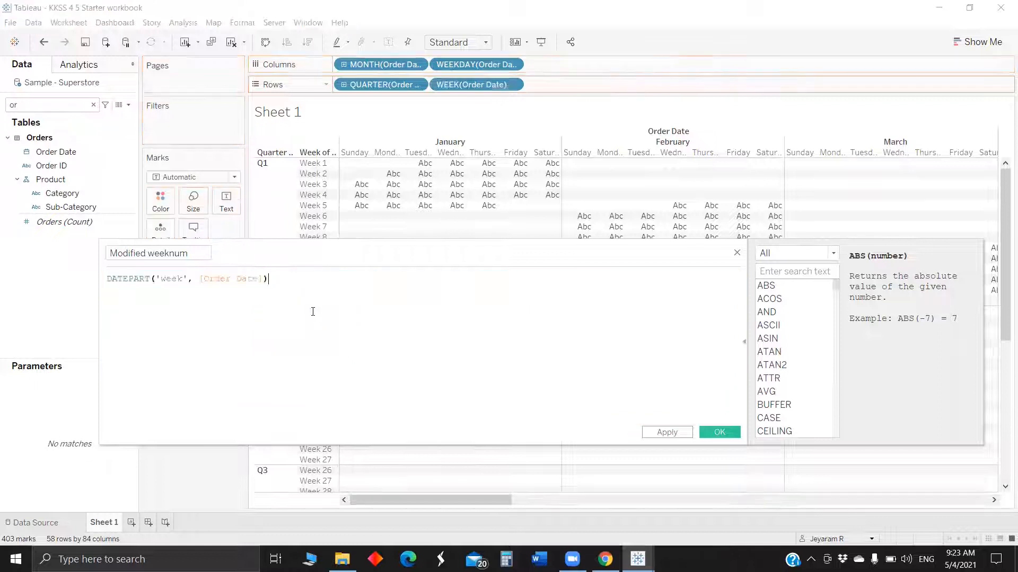
Subtract {FIXED DATEPART('month', [Order Date]): min(DATEPART('week', [Order Date]))} in the formula and save the calculation.
type("- {Fix")
key("Return")
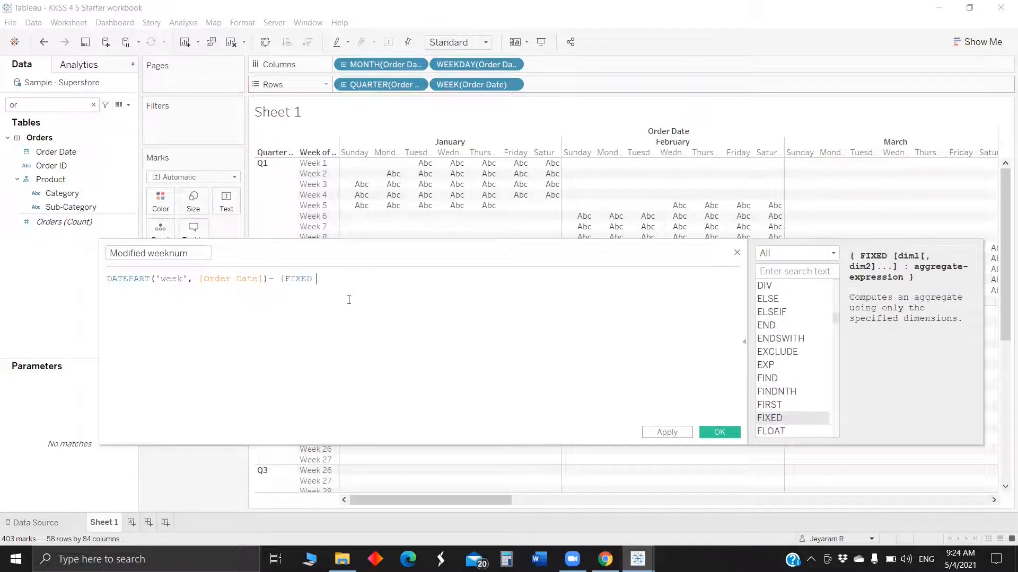
left_click_drag(371, 64, 402, 287)
type(": min")
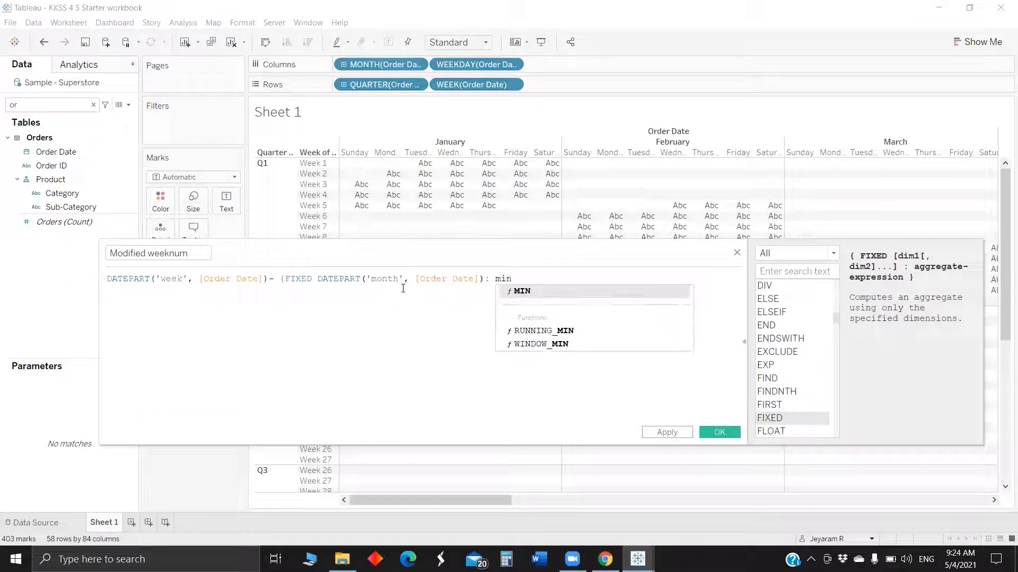
type("(")
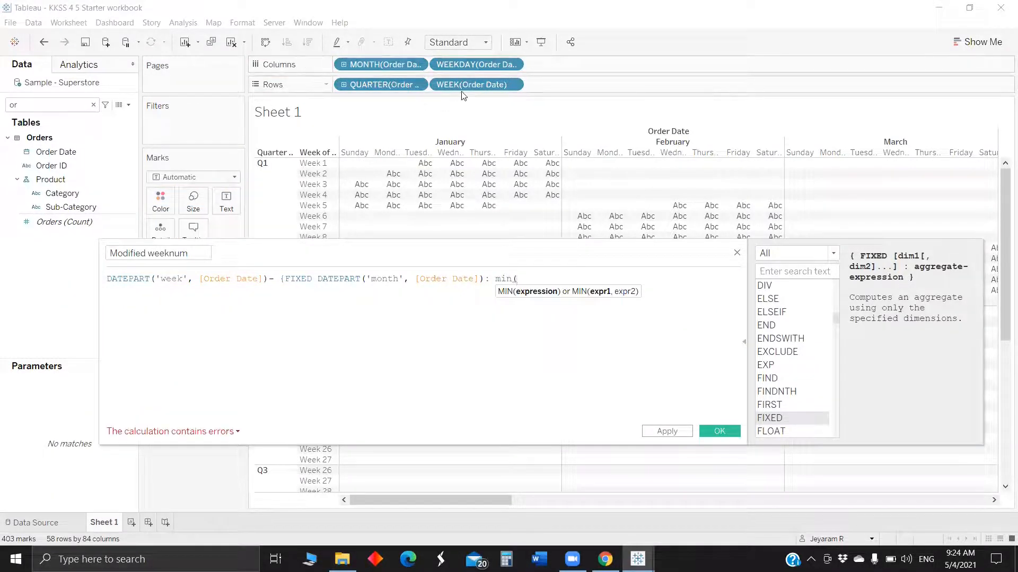
left_click_drag(463, 93, 556, 284)
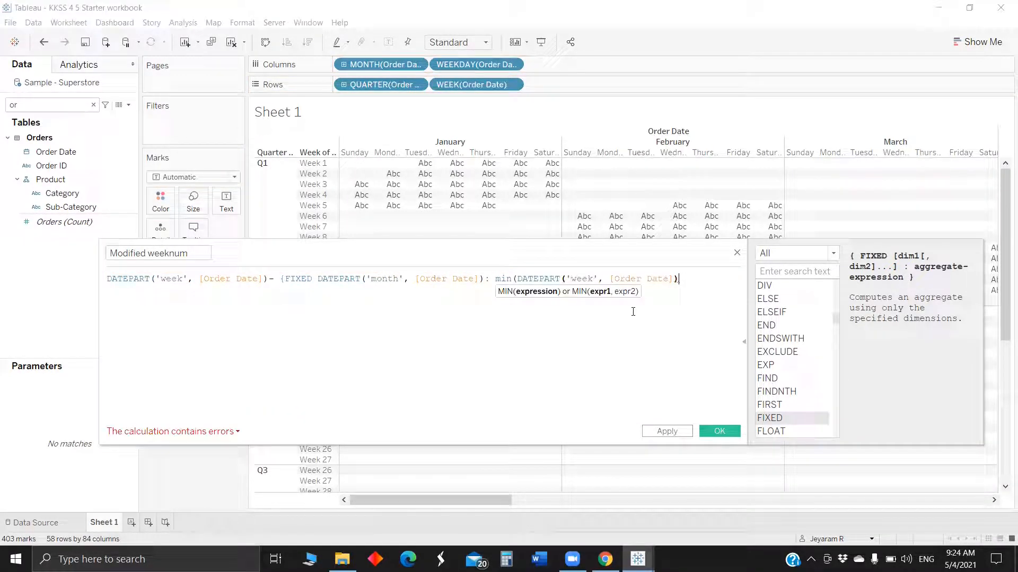
type(")}")
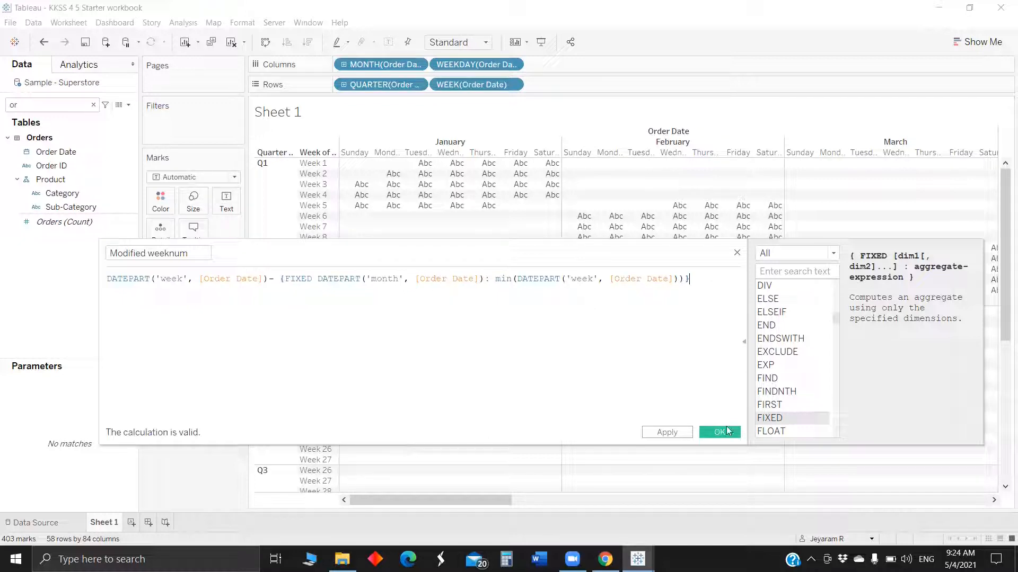
left_click(720, 434)
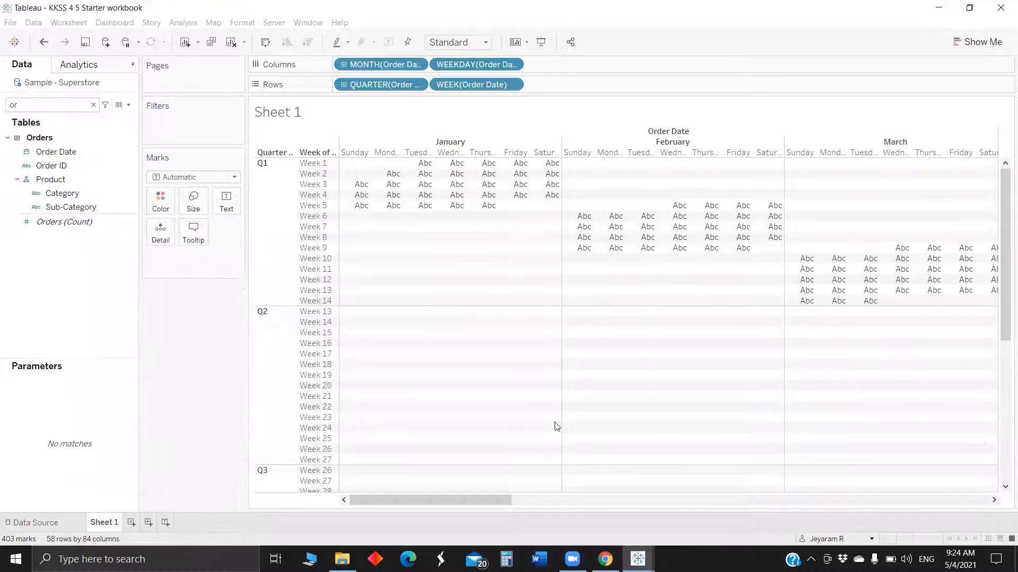
Find the Modified weeknum field and add it to Rows as a plain field.
left_click(65, 111)
type("or")
key("BackSpace")
key("BackSpace")
type("mo")
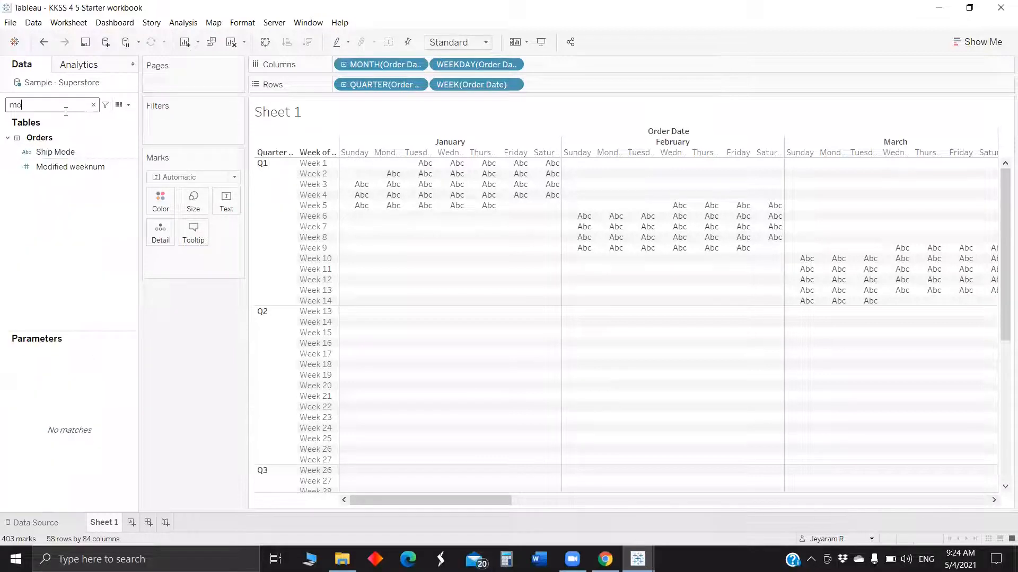
left_click_drag(74, 167, 579, 89)
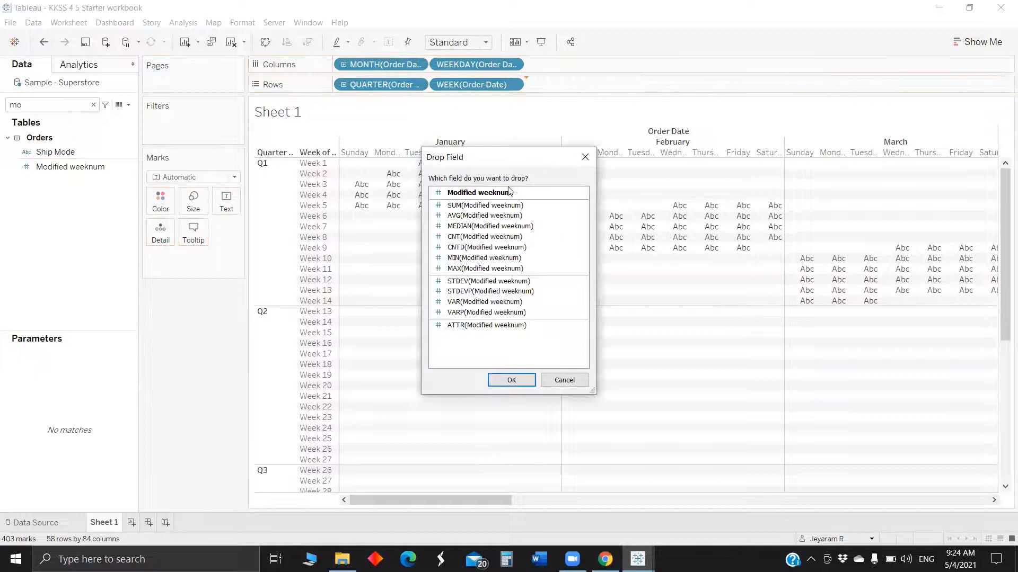
left_click(512, 381)
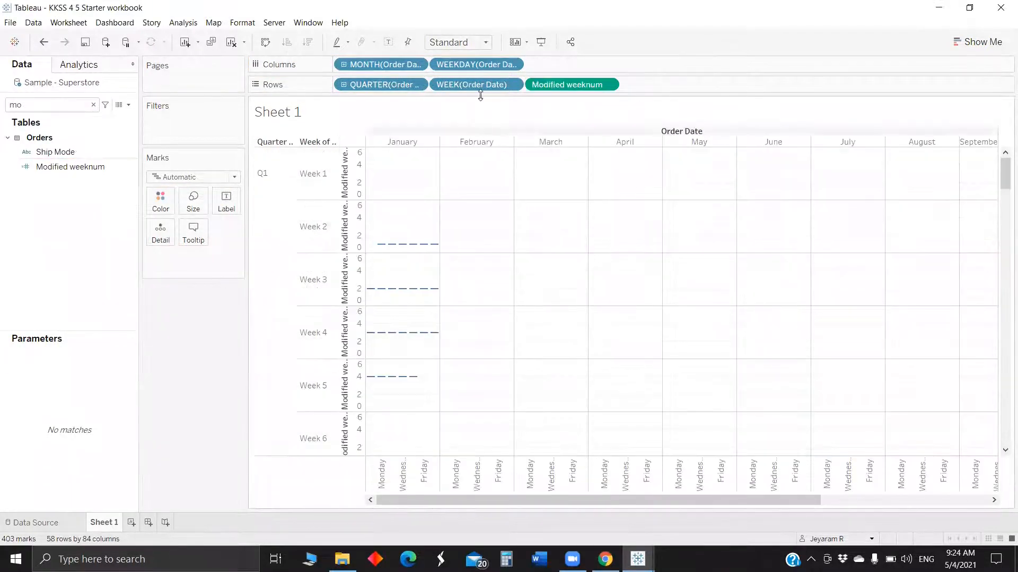
Convert the Modified weeknum pill to discrete and remove WEEK(Order Date) from Rows.
right_click(560, 87)
left_click(598, 216)
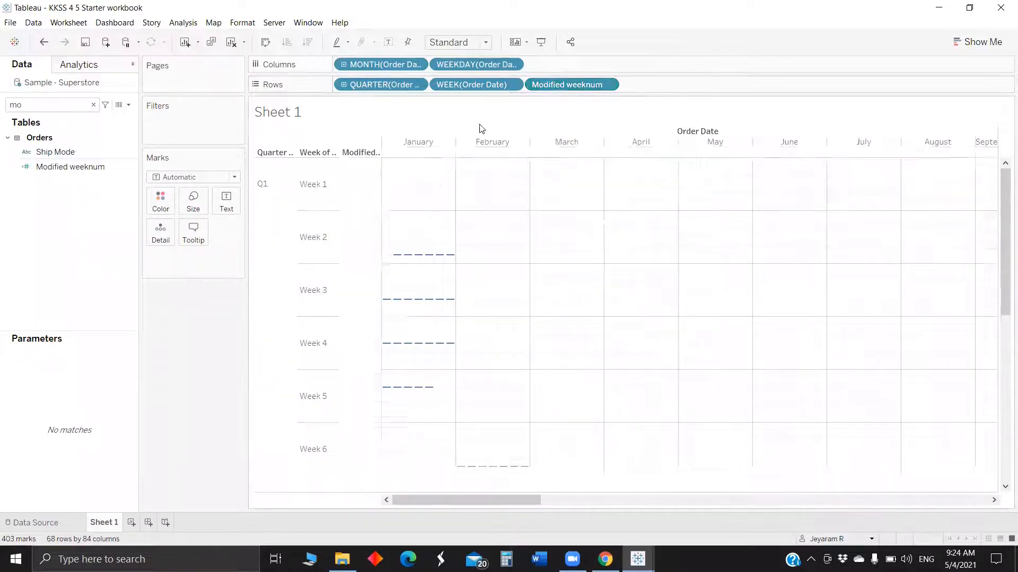
left_click_drag(471, 85, 175, 359)
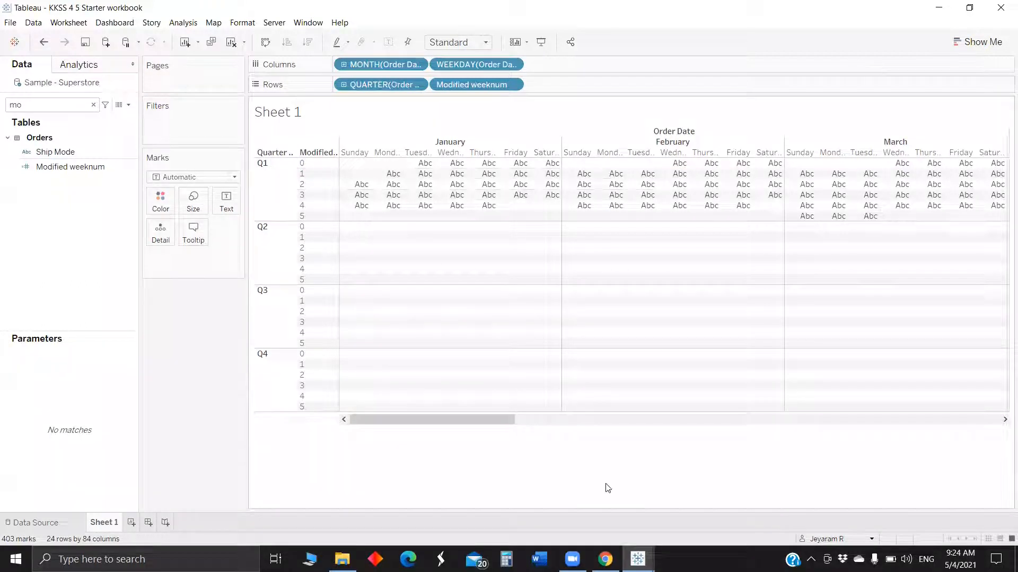
Scroll across the months to check how the modified week rows line up by weekday.
left_click_drag(470, 420, 620, 409)
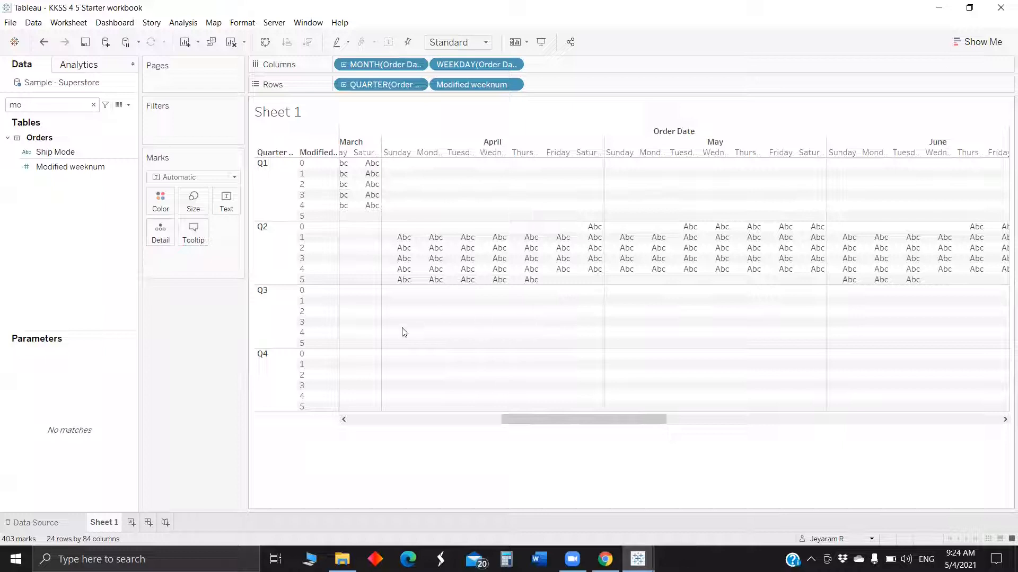
mouse_move(352, 211)
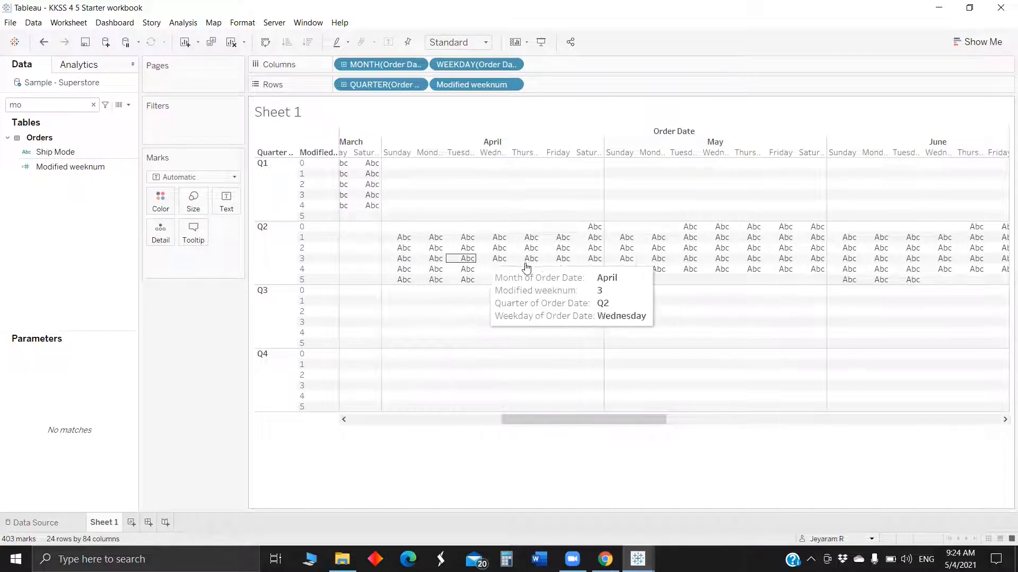
right_click(340, 415)
right_click(550, 420)
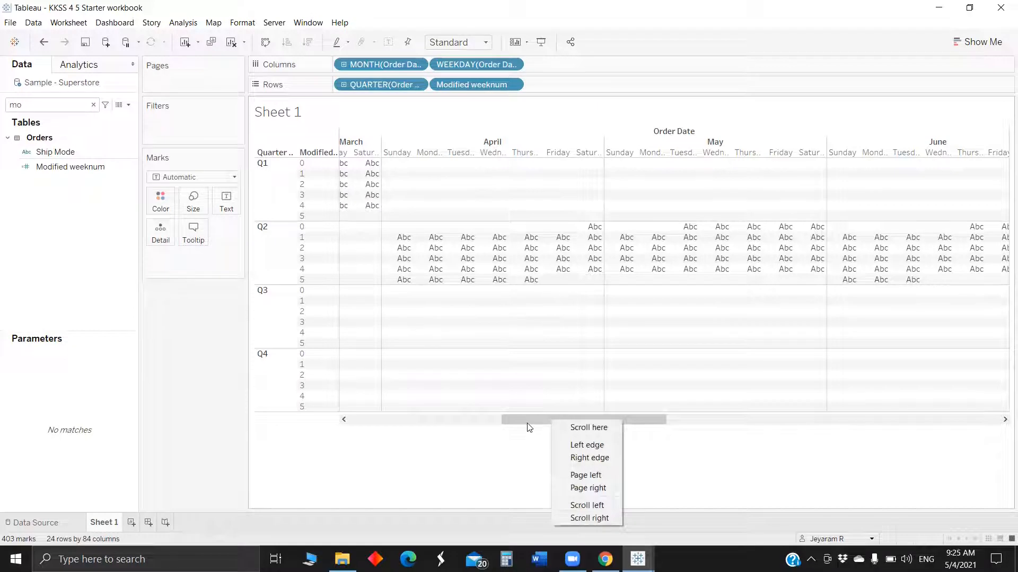
left_click(527, 424)
right_click(358, 430)
left_click(343, 420)
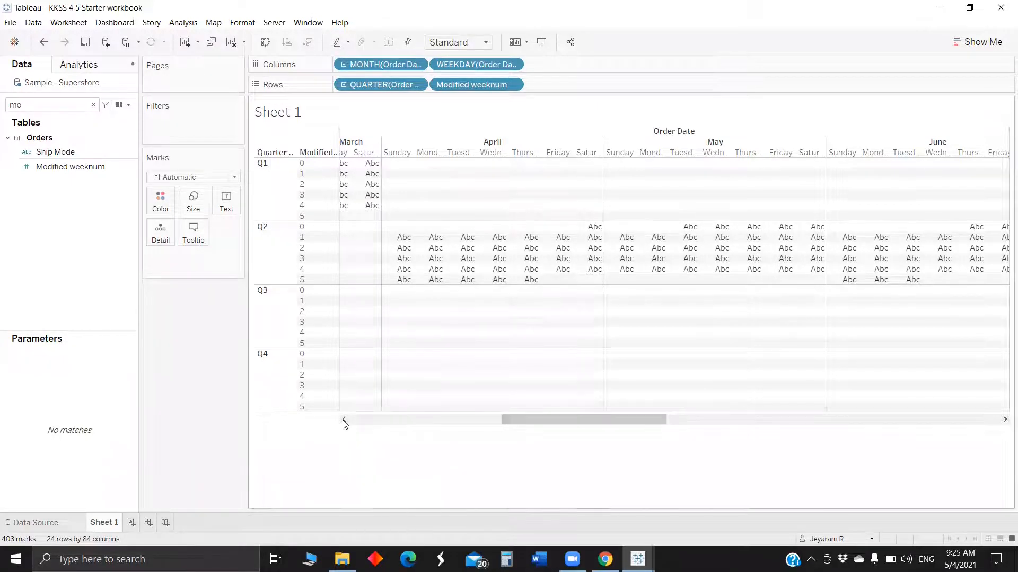
right_click(346, 422)
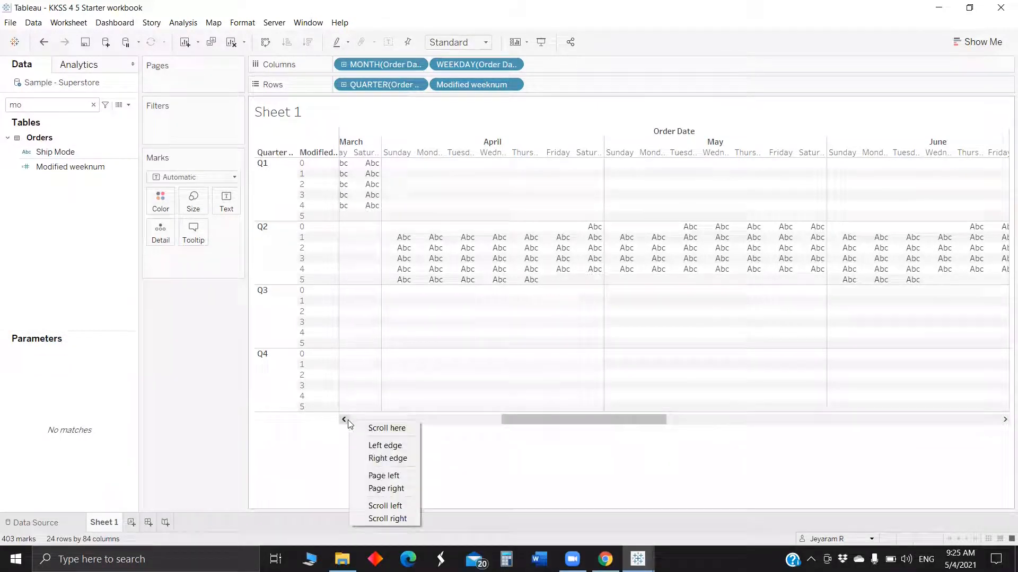
left_click(597, 425)
left_click_drag(597, 424, 345, 425)
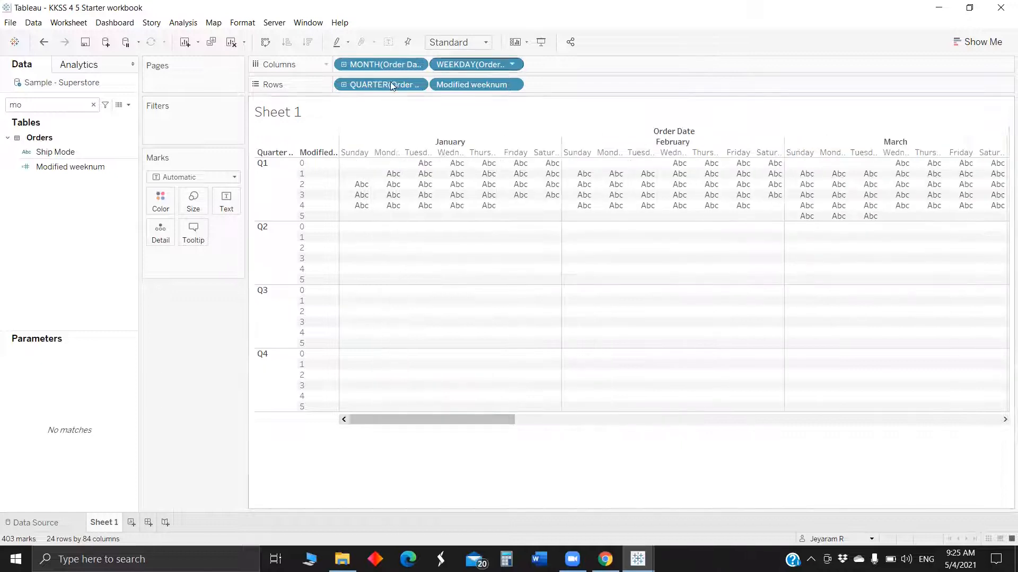
Create a calculated field from Order Date with the formula Month([Order Date]).
left_click(26, 109)
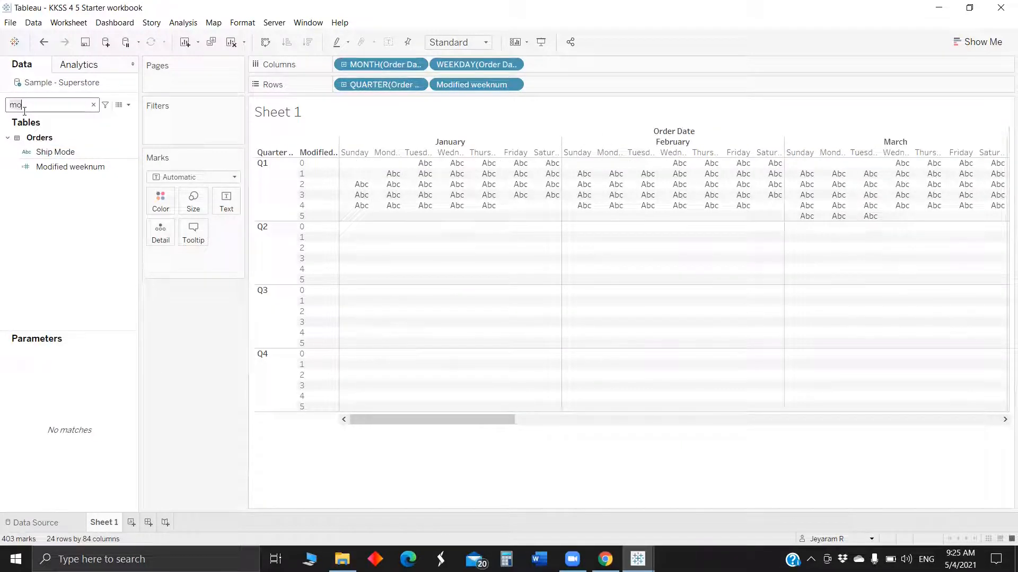
key("BackSpace")
key("BackSpace")
type("or")
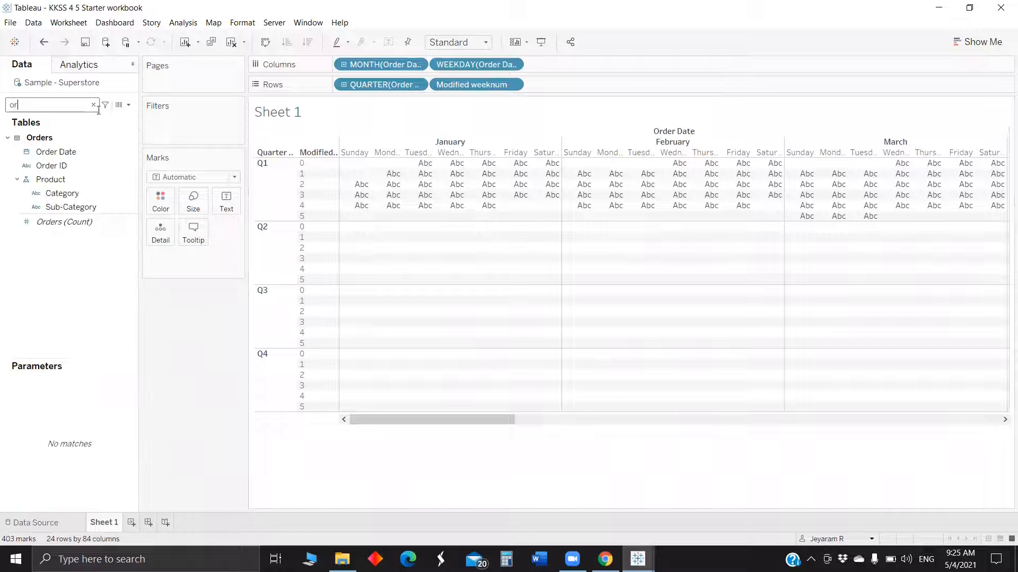
right_click(87, 150)
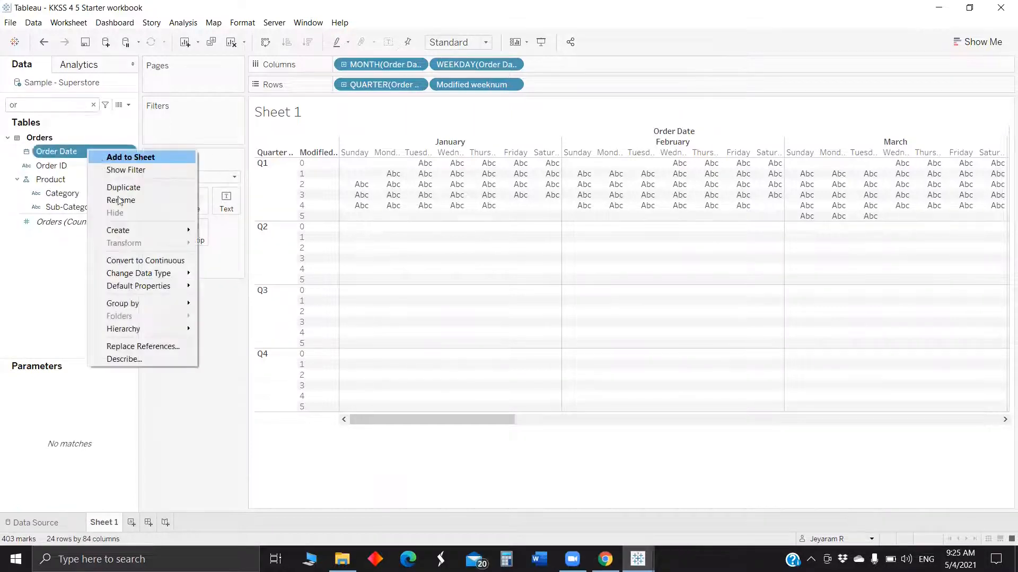
mouse_move(133, 231)
left_click(248, 230)
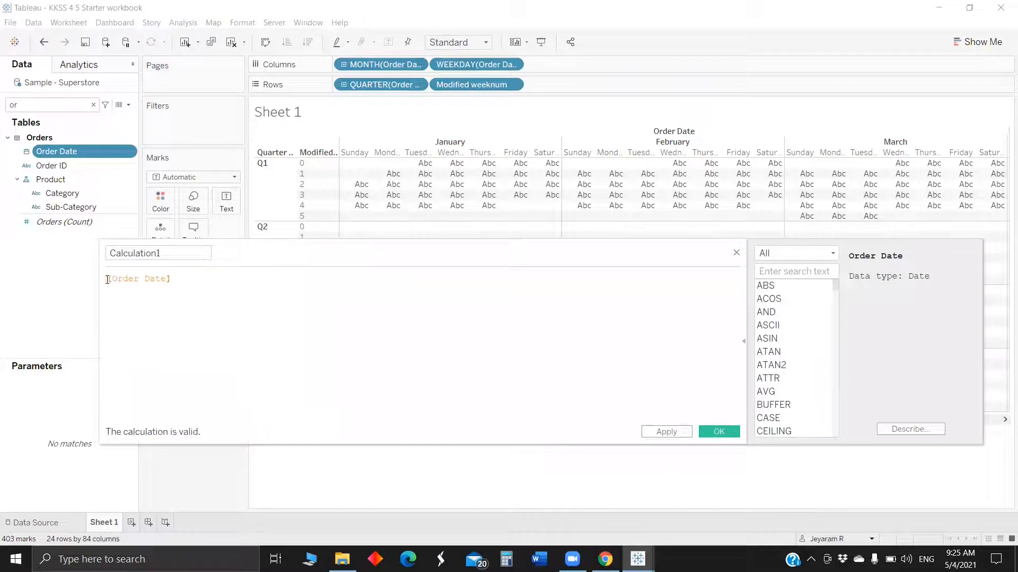
left_click(107, 280)
type("Mon")
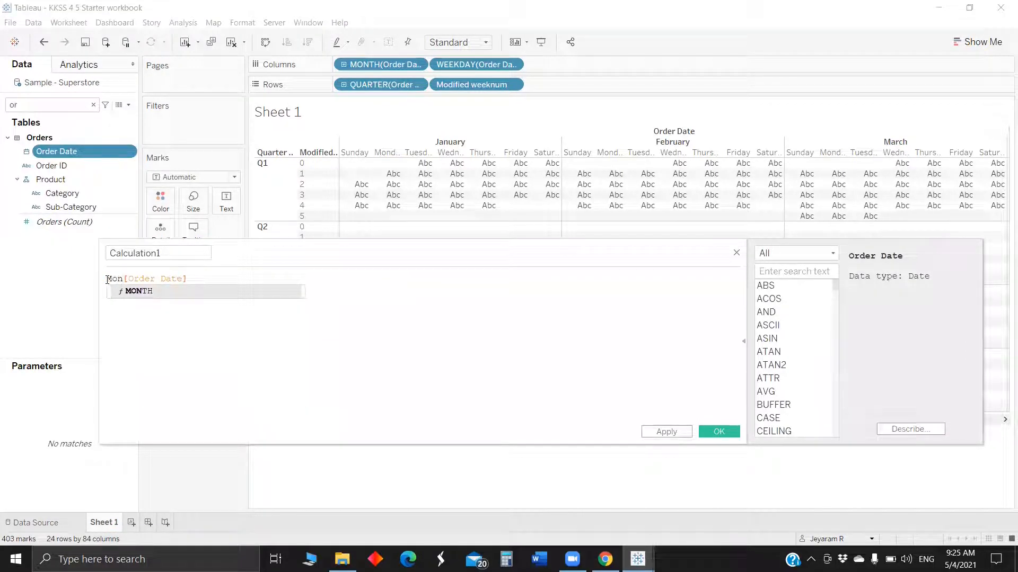
type("th(")
type("_")
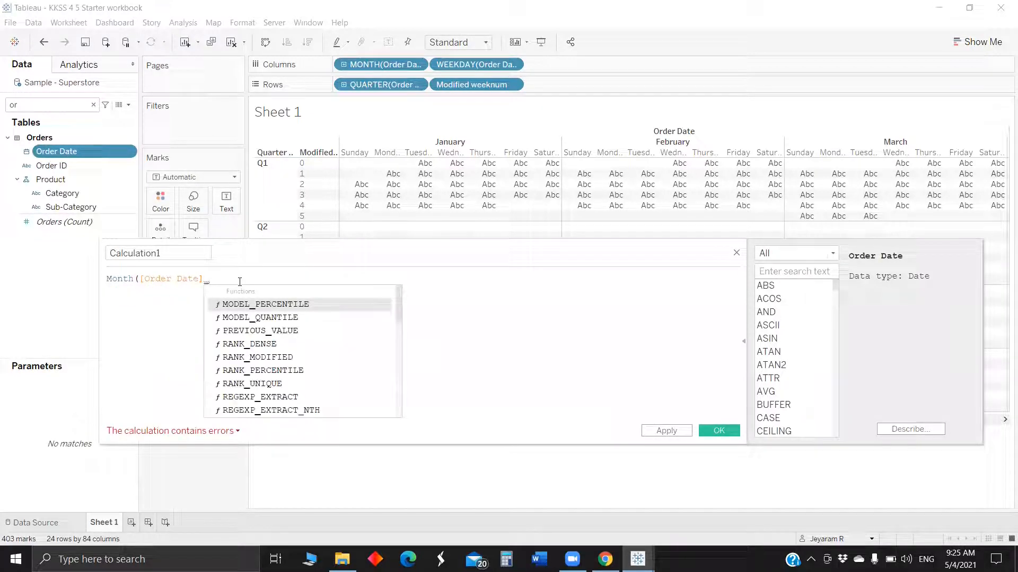
key("BackSpace")
type(")")
Name the calculation Modified Month and save it.
double_click(124, 253)
type("MOdifie")
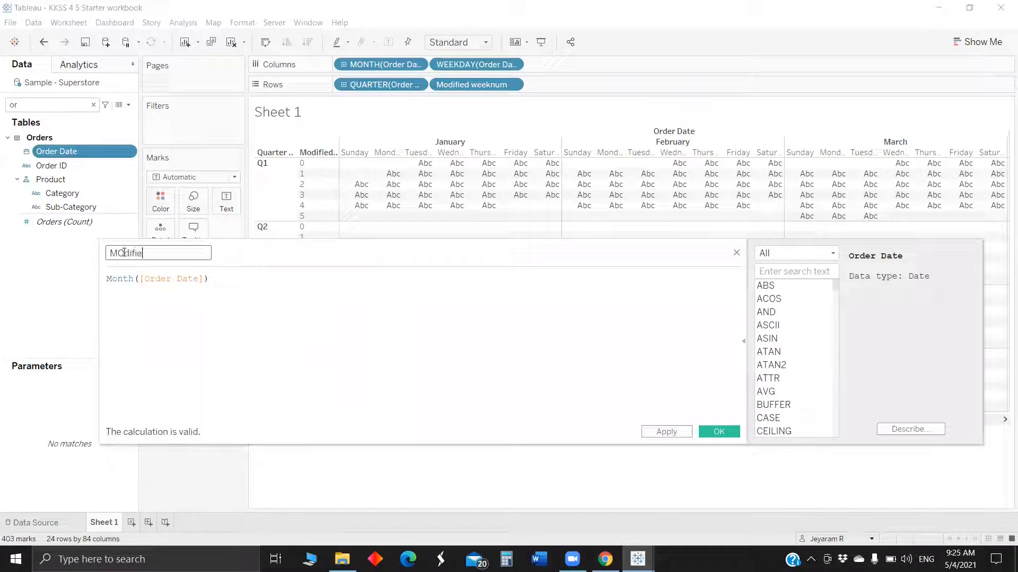
type("d")
key("BackSpace")
type("odified")
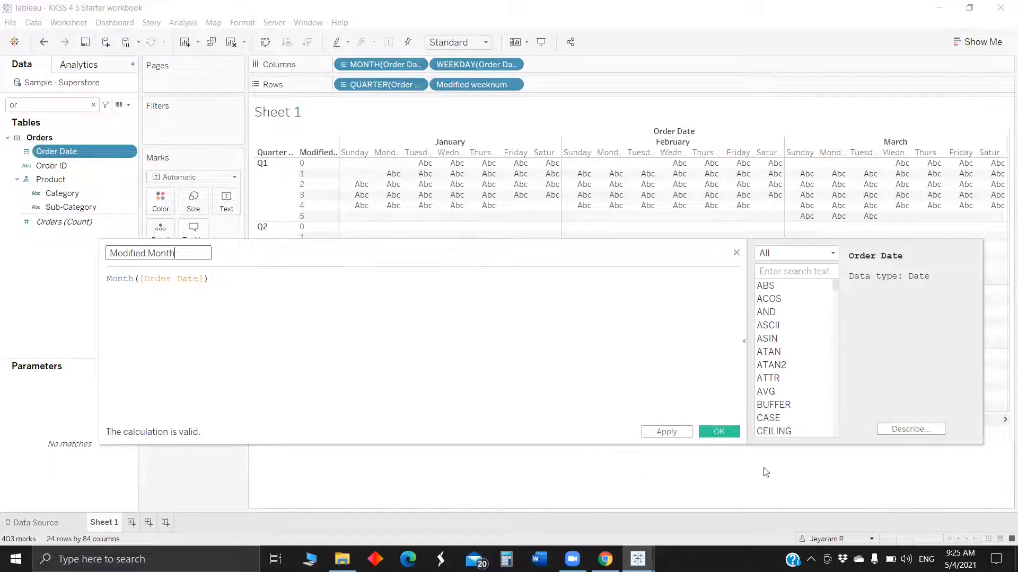
left_click(719, 432)
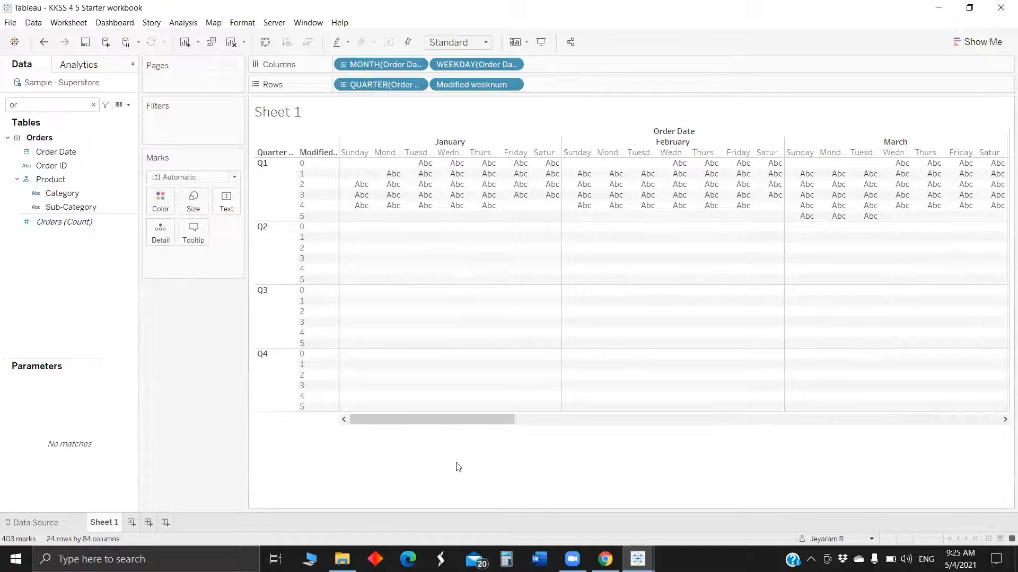
Create a group on Modified Month combining months 1, 4, 7 and 10 into a group named 1.
left_click(23, 104)
type("or")
key("BackSpace")
key("BackSpace")
type("mo")
left_click(77, 167)
right_click(77, 167)
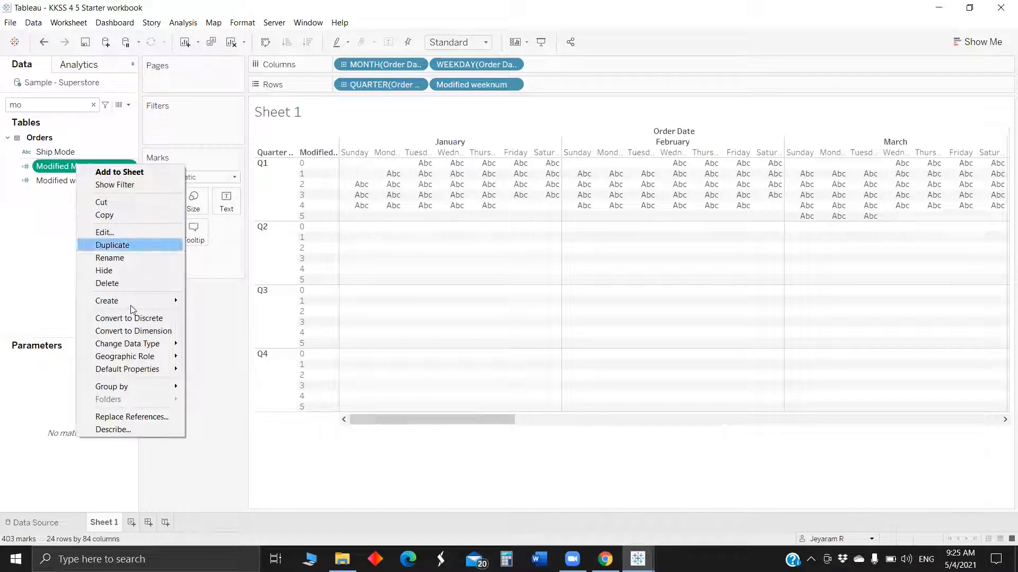
mouse_move(133, 302)
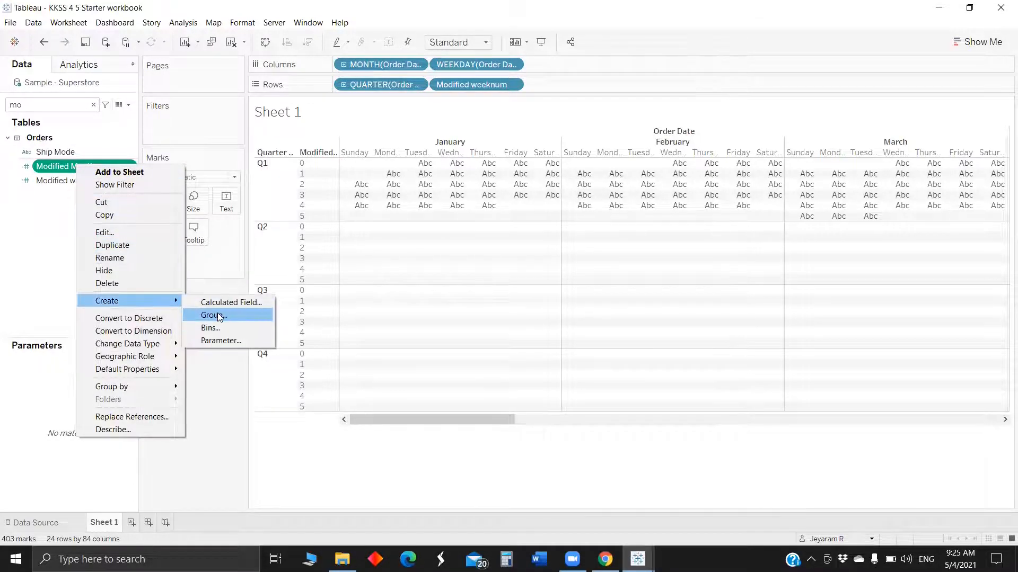
left_click(220, 315)
left_click(445, 215)
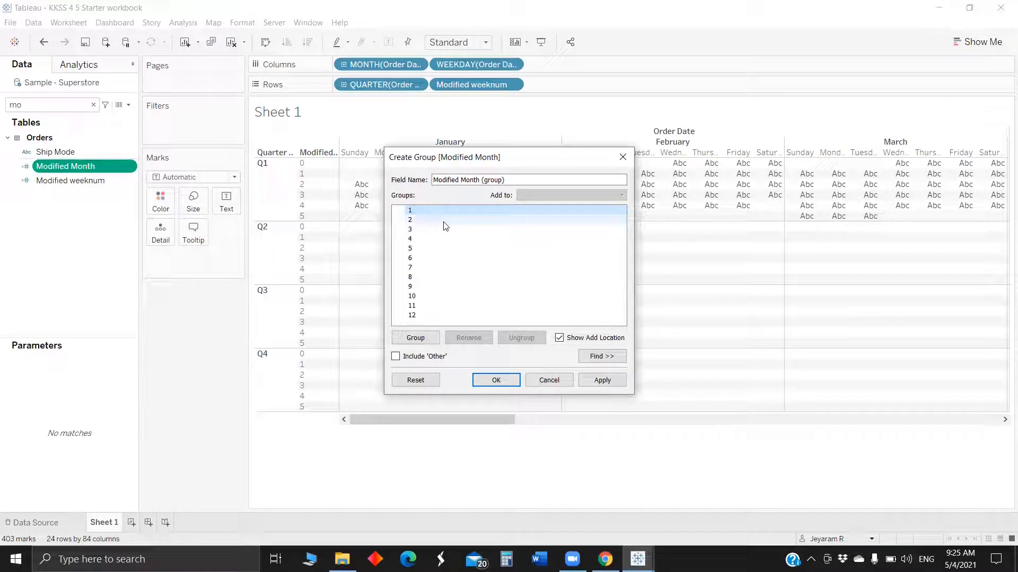
left_click(439, 241, "ctrl")
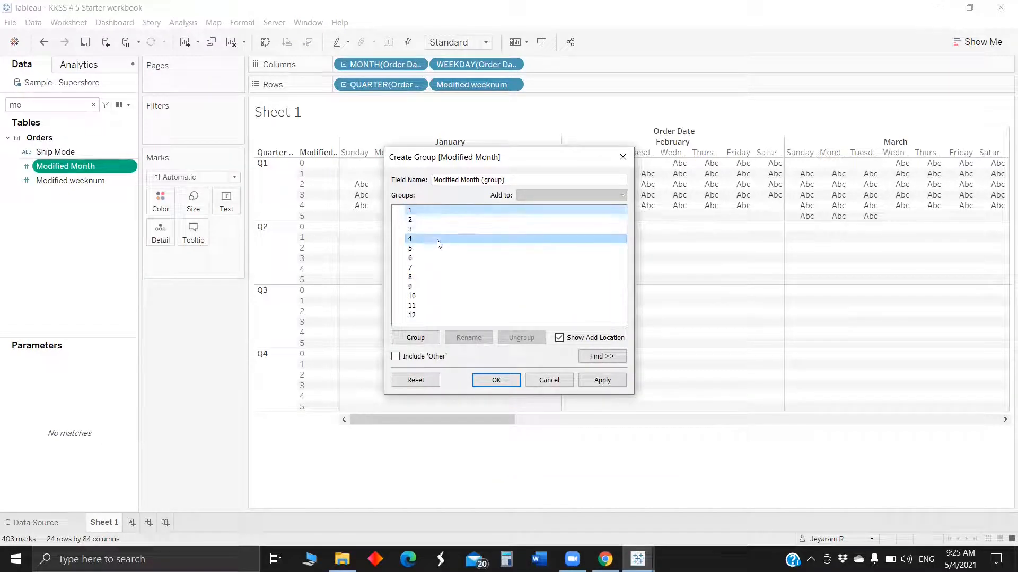
left_click(434, 267, "ctrl")
left_click(432, 297, "ctrl")
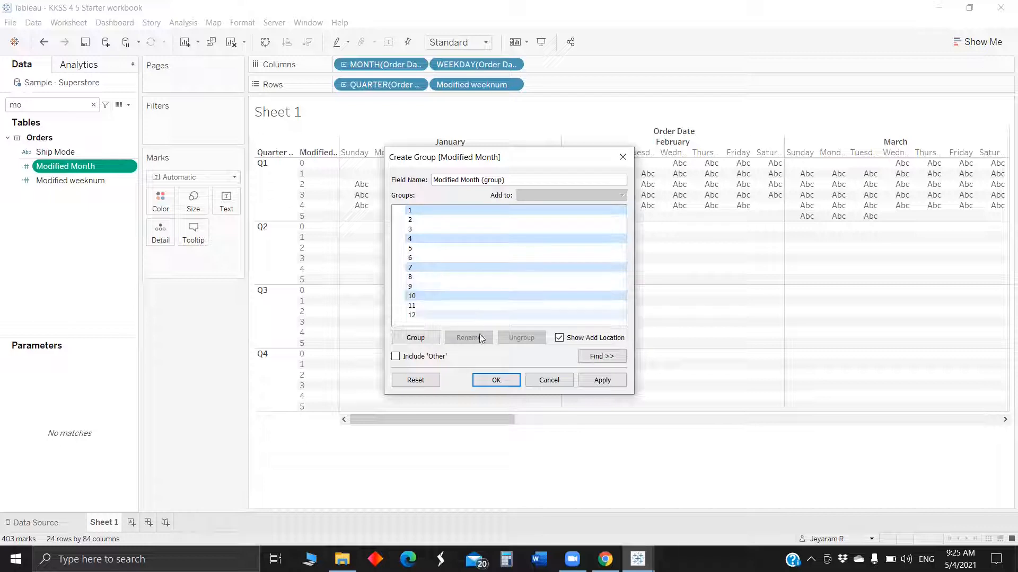
left_click(414, 337)
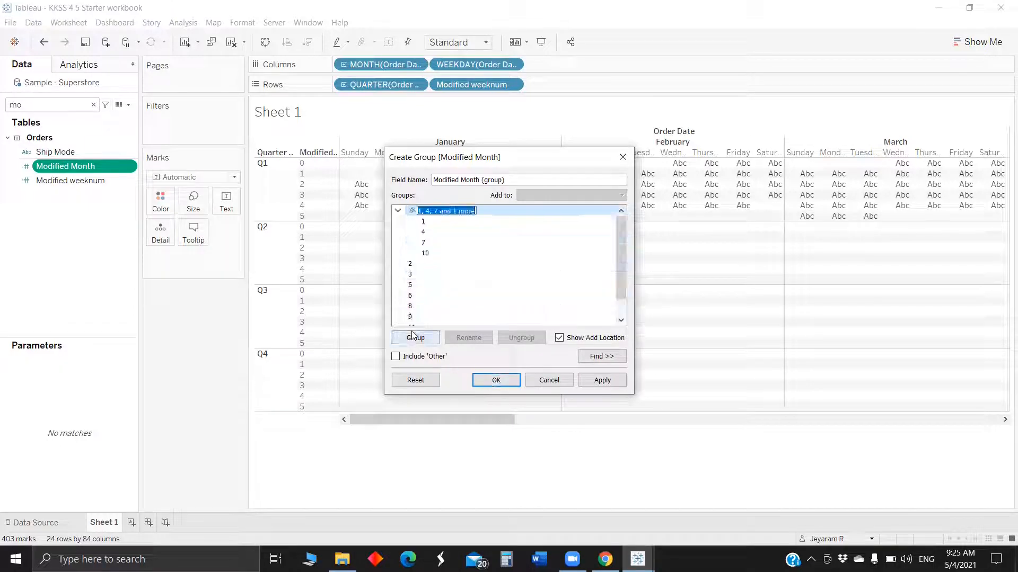
type("1")
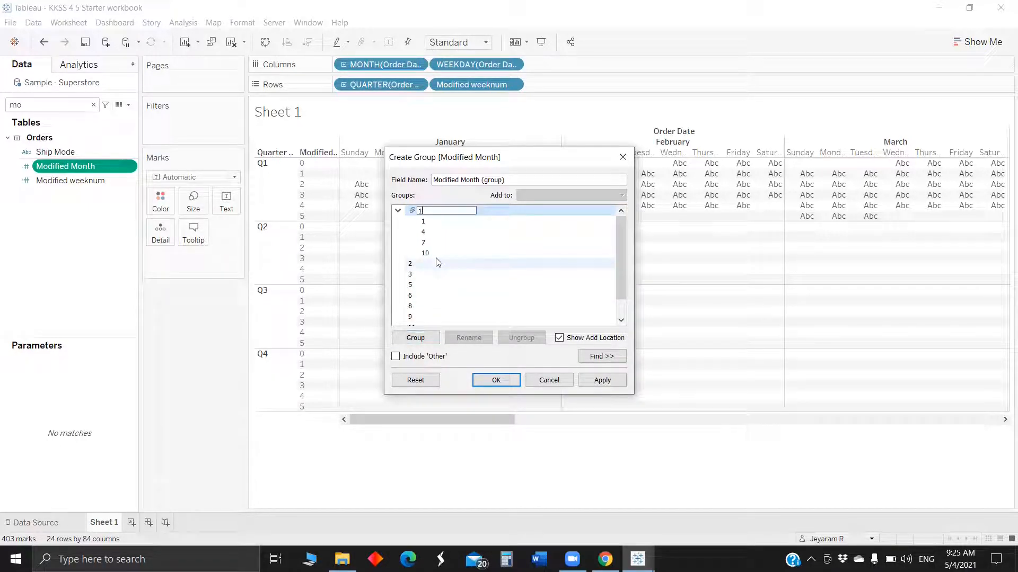
Group months 2, 5, 8 and 11 together and name that group 2.
left_click(435, 264)
left_click(435, 285, "ctrl")
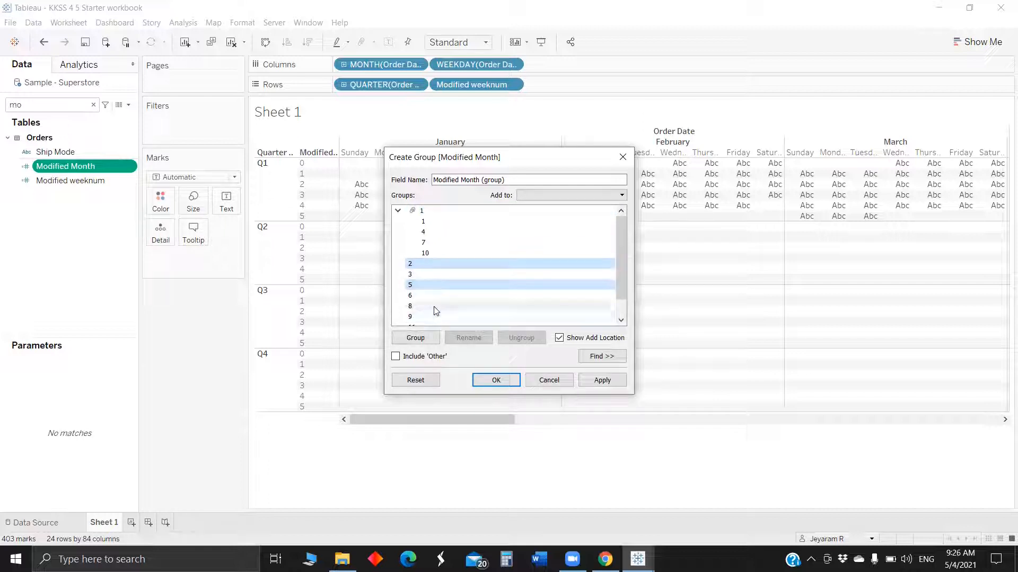
left_click(435, 311, "ctrl")
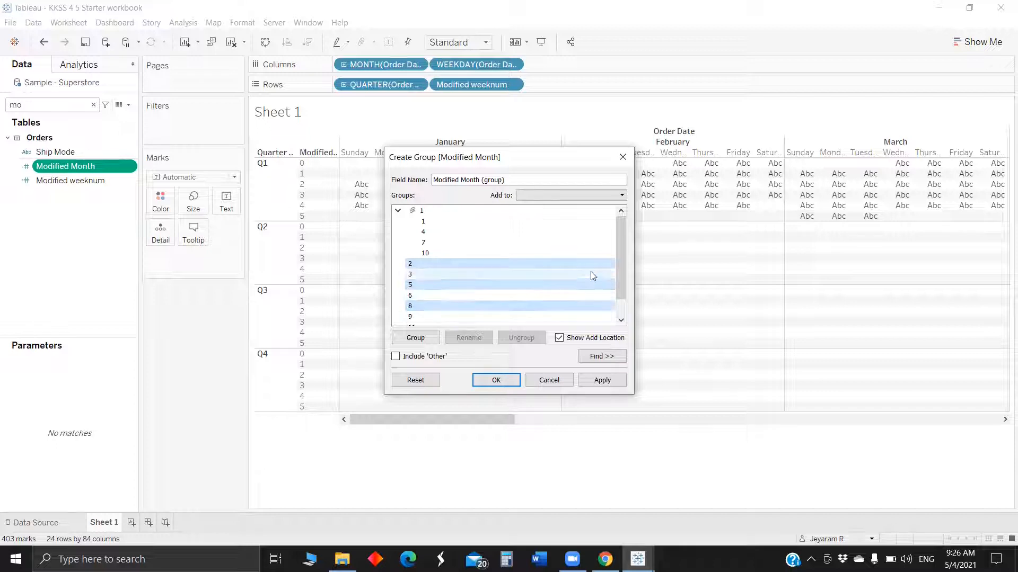
scroll(621, 270, "down", 1)
left_click(505, 306, "ctrl")
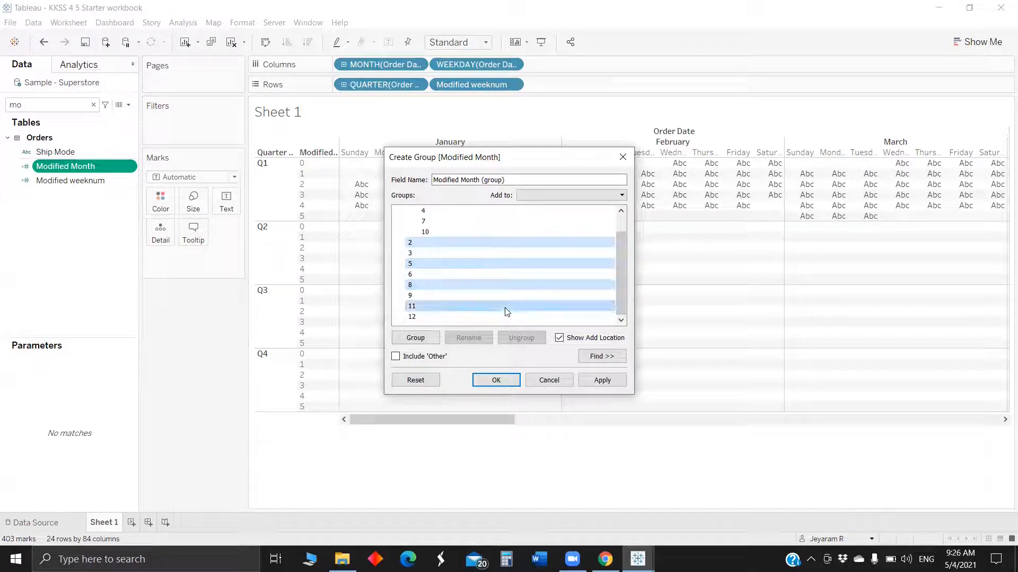
left_click(417, 343)
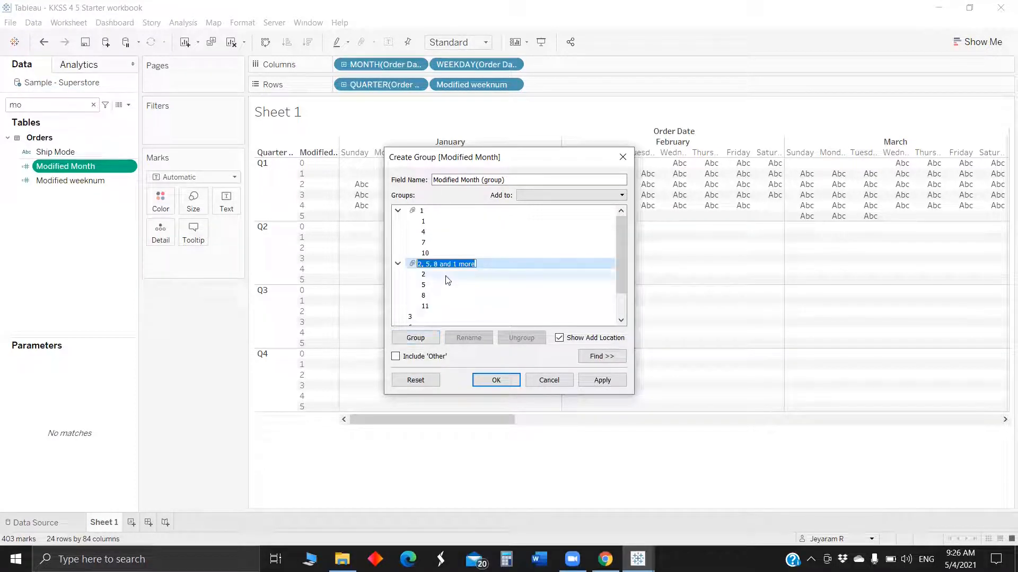
type("2")
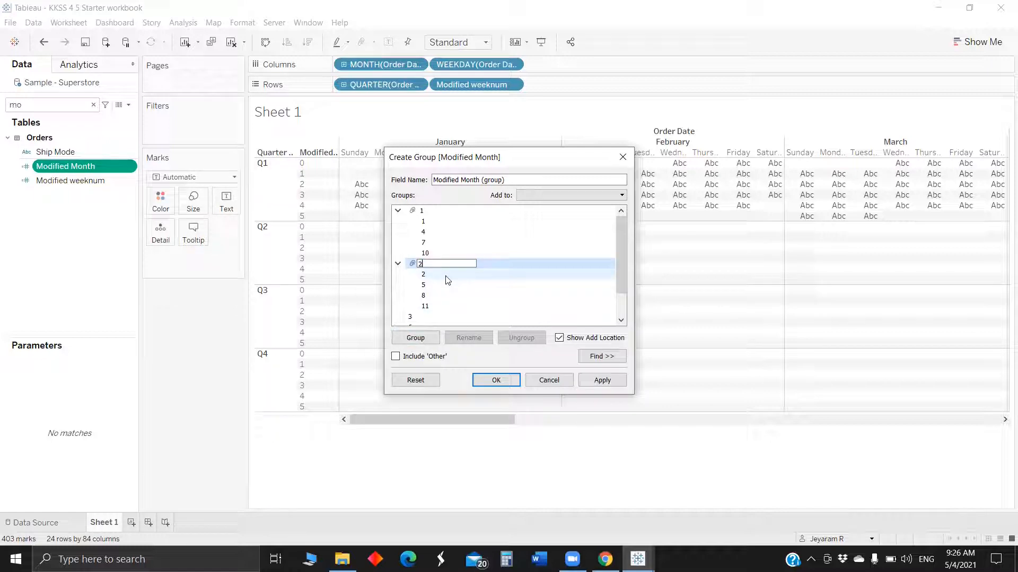
Group months 3, 6, 9 and 12 into a group named 3 and close the group dialog.
left_click(523, 317)
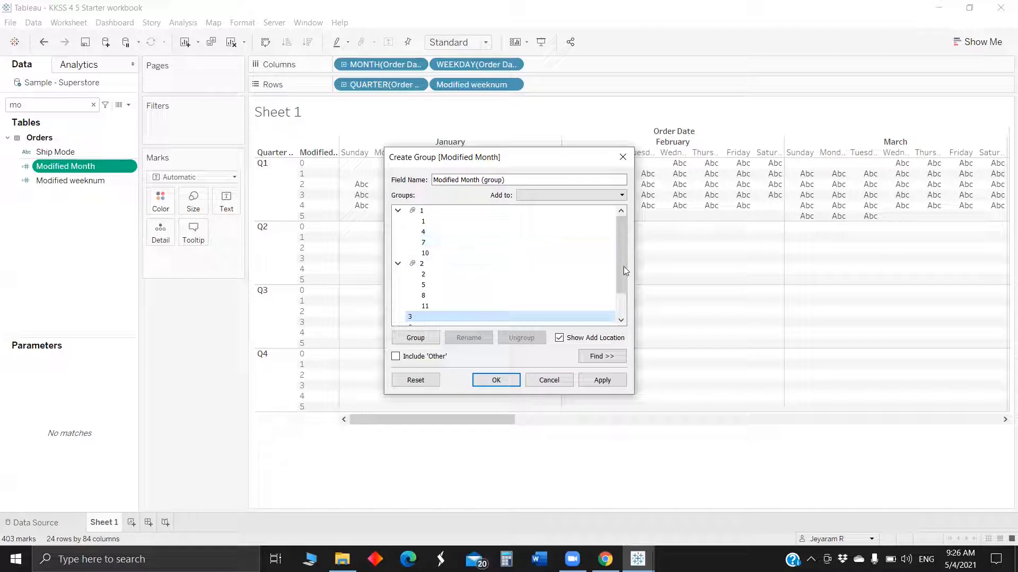
left_click_drag(623, 280, 622, 300)
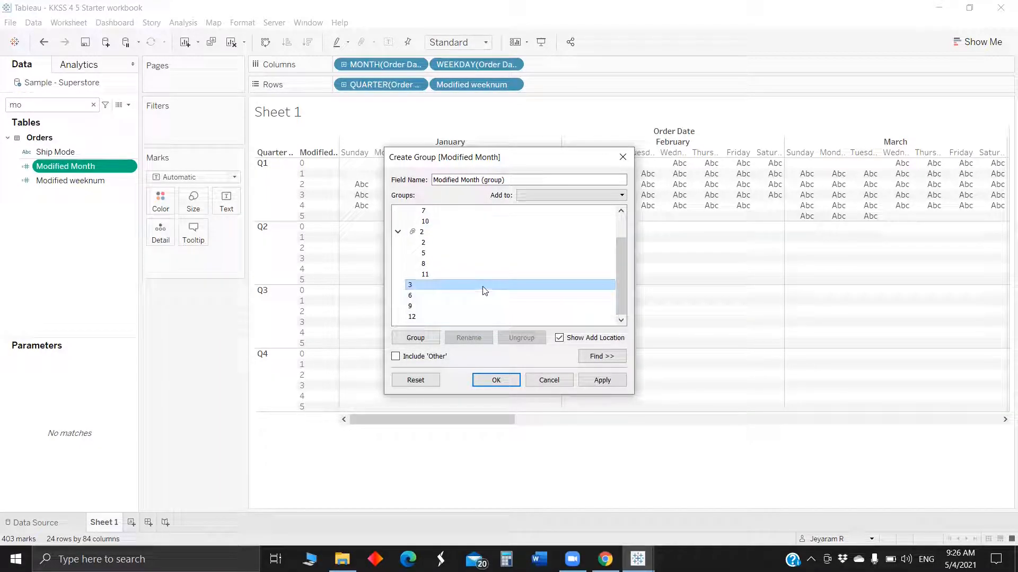
left_click(471, 316, "shift")
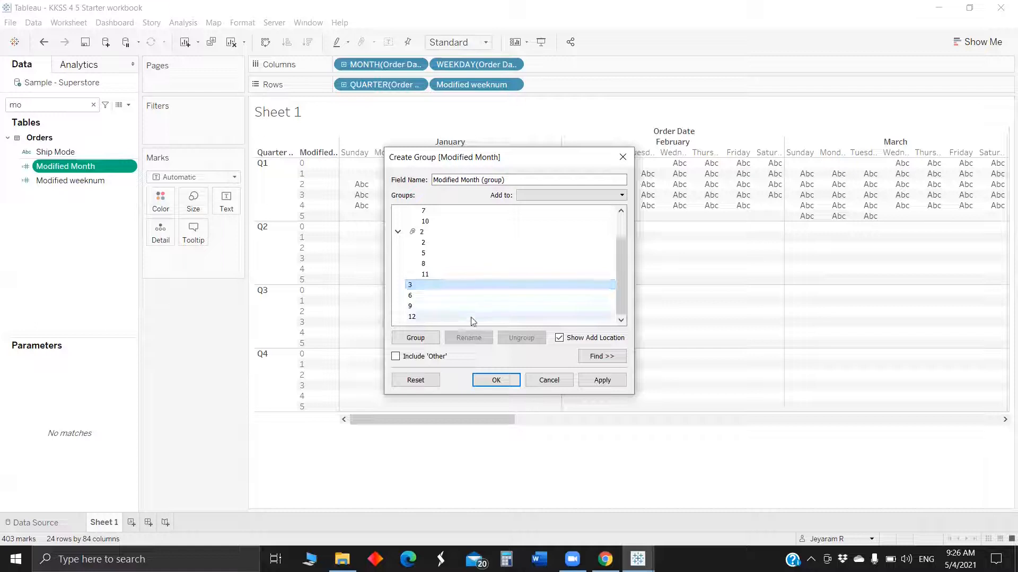
left_click(418, 338)
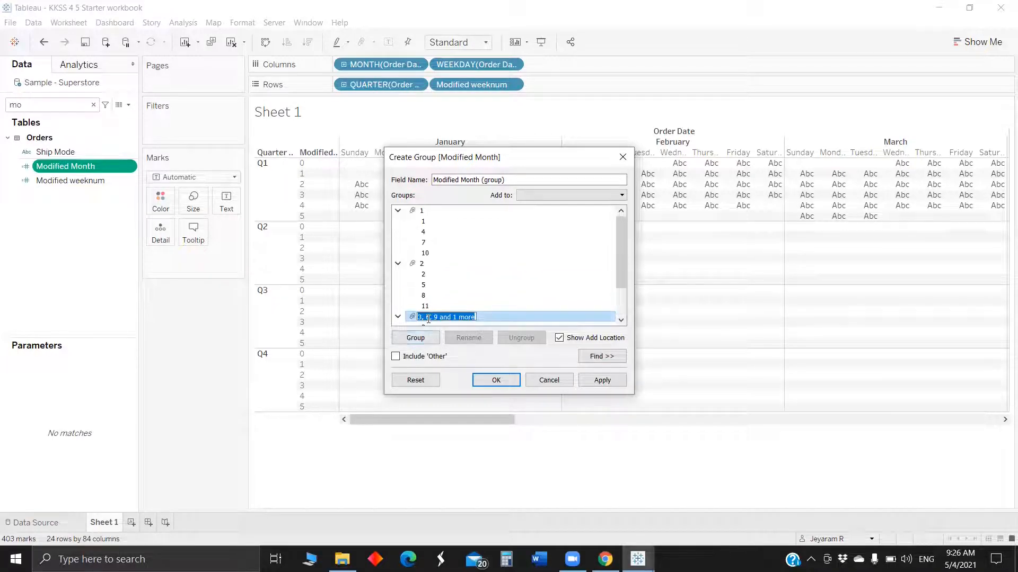
key("BackSpace")
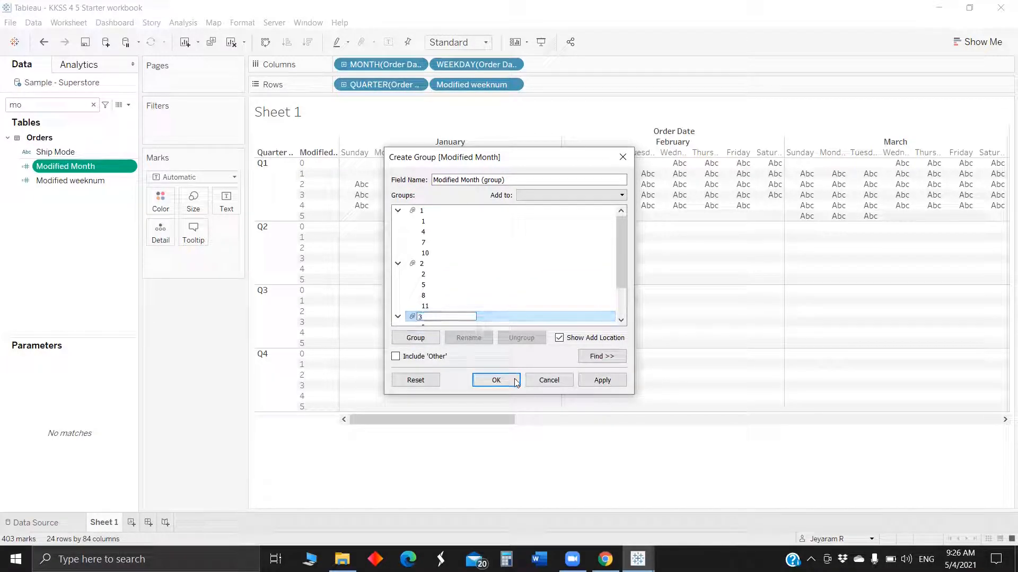
key("Return")
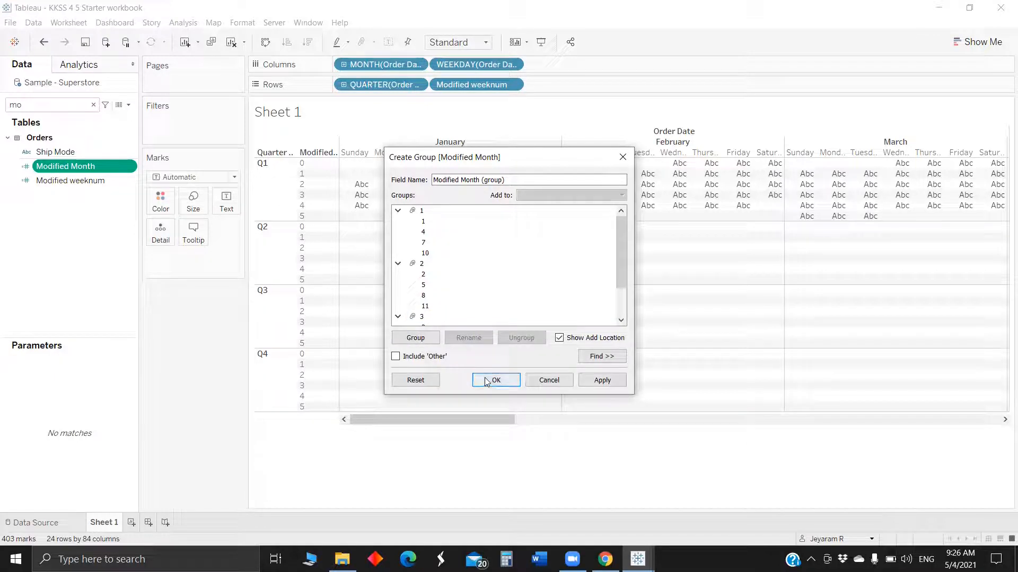
left_click(493, 380)
Put Modified Month (group) on Columns in place of the Order Date month, and filter Order Date years to 2017.
left_click_drag(76, 157, 380, 66)
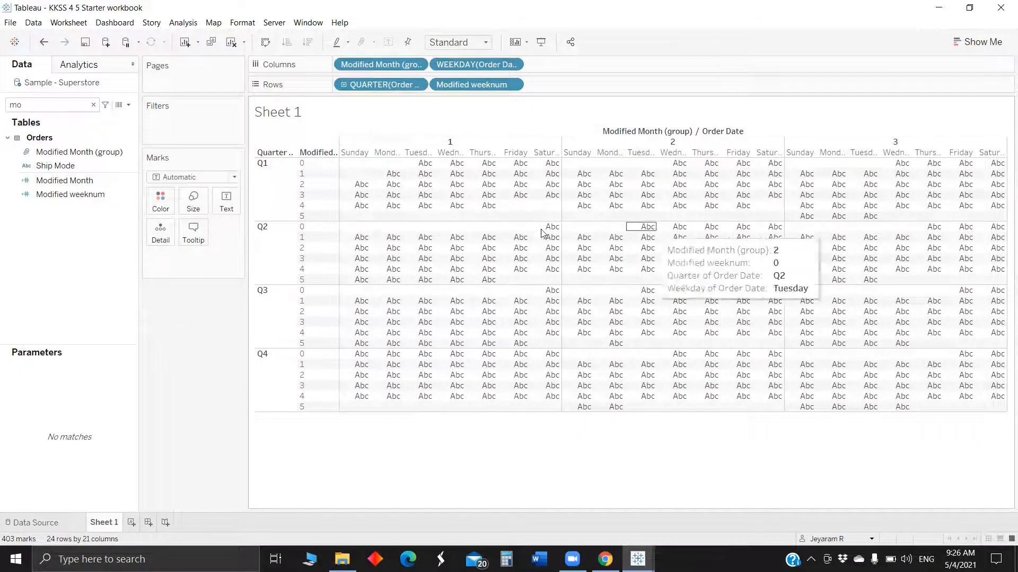
key("BackSpace")
key("BackSpace")
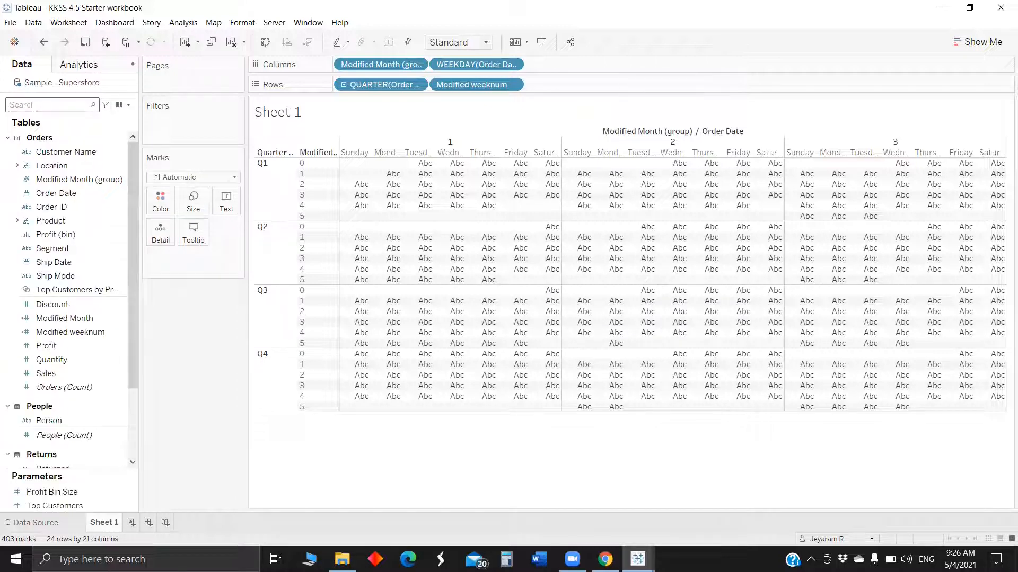
type("or")
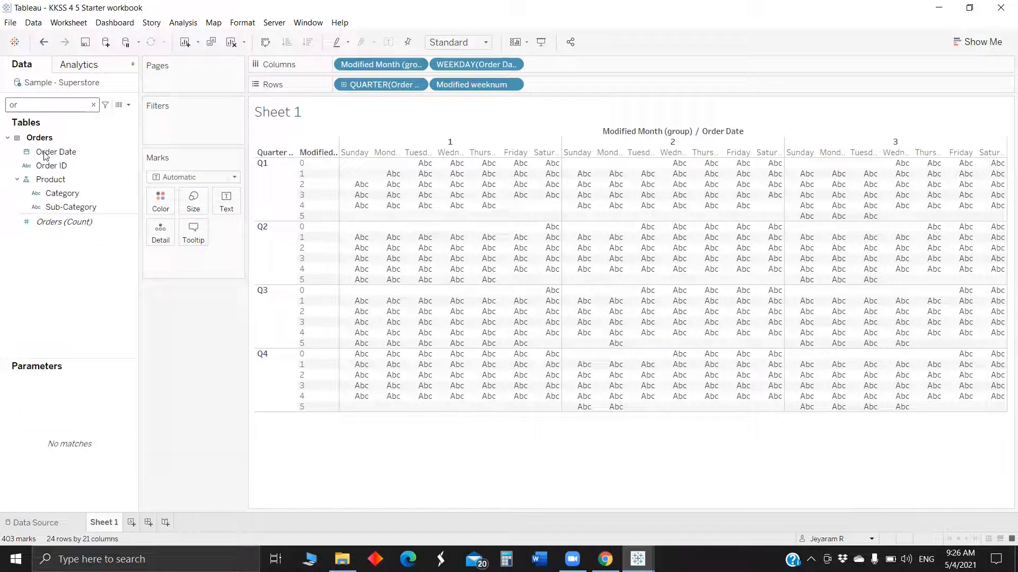
left_click_drag(46, 154, 178, 127)
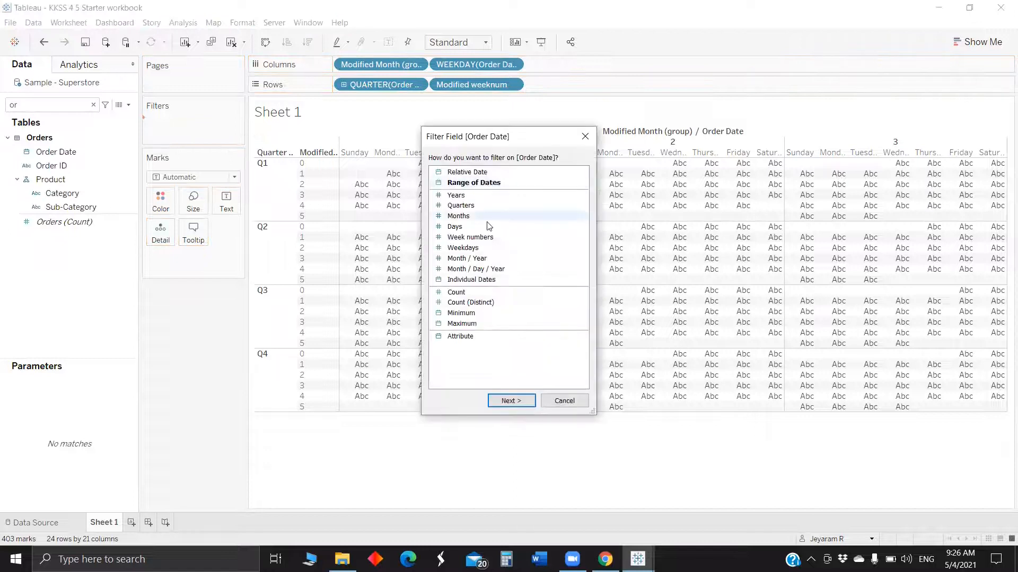
left_click(477, 196)
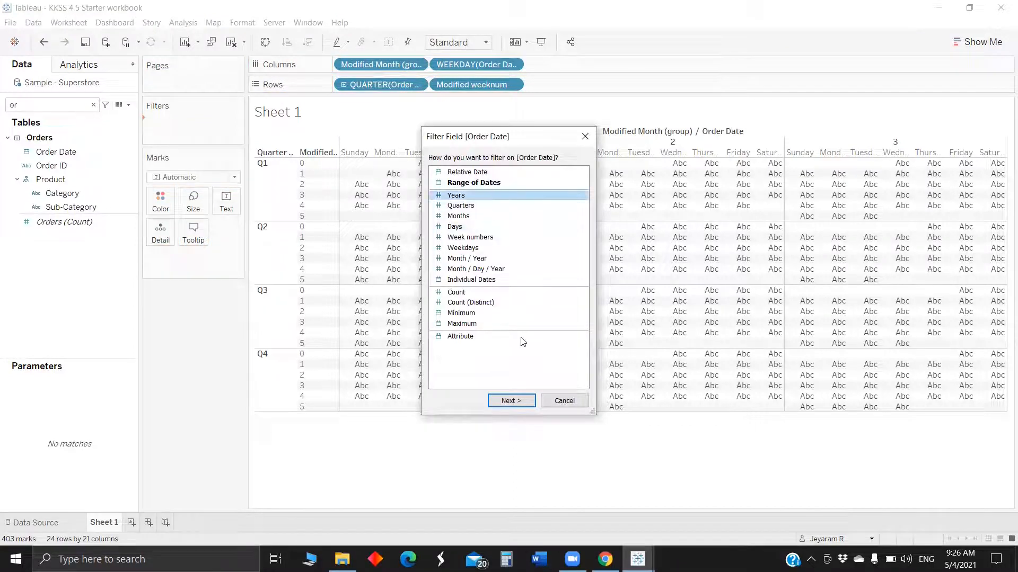
left_click(511, 401)
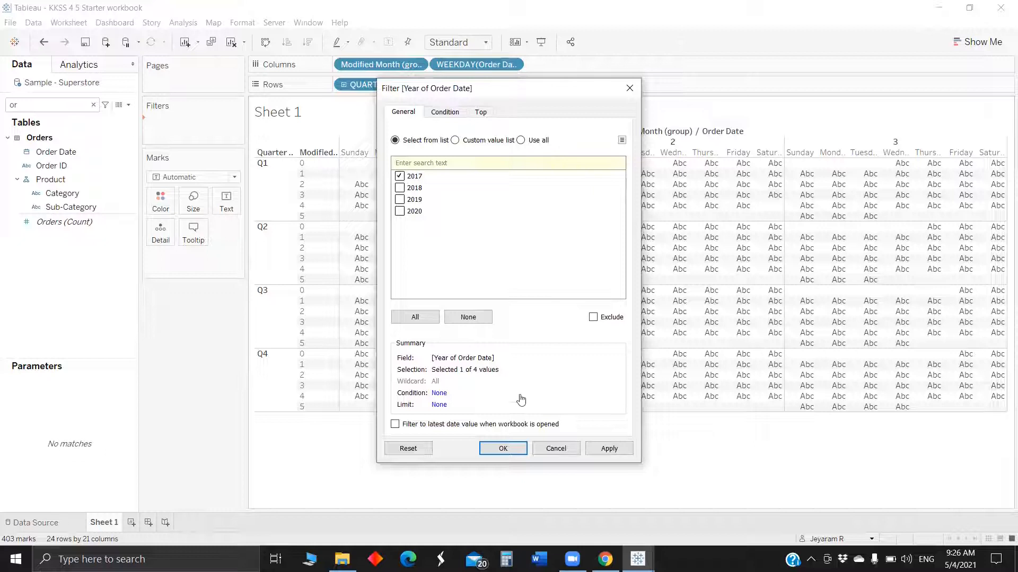
left_click(498, 449)
Show the year filter card and set the sheet's fit to Entire View.
right_click(176, 132)
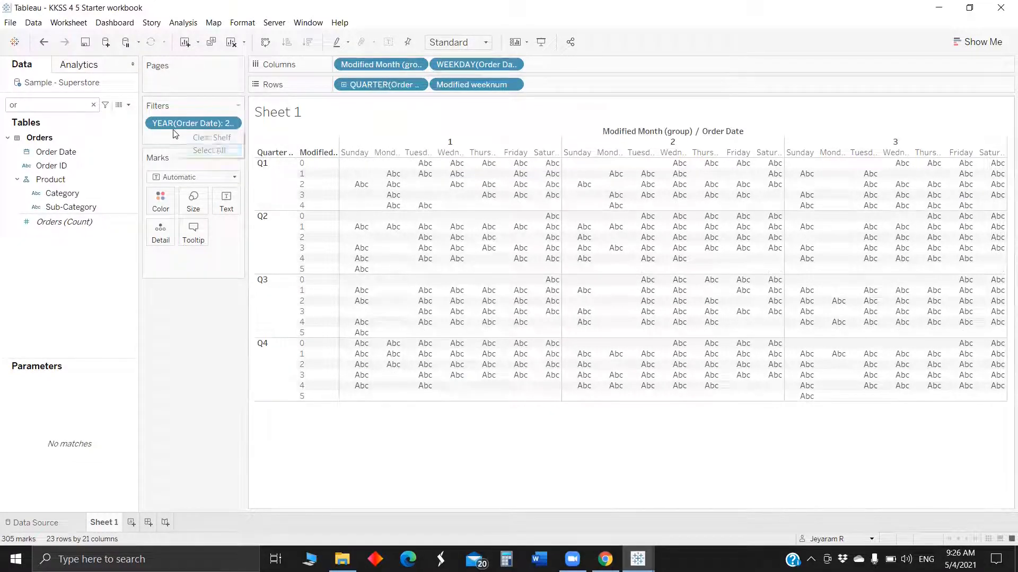
right_click(168, 123)
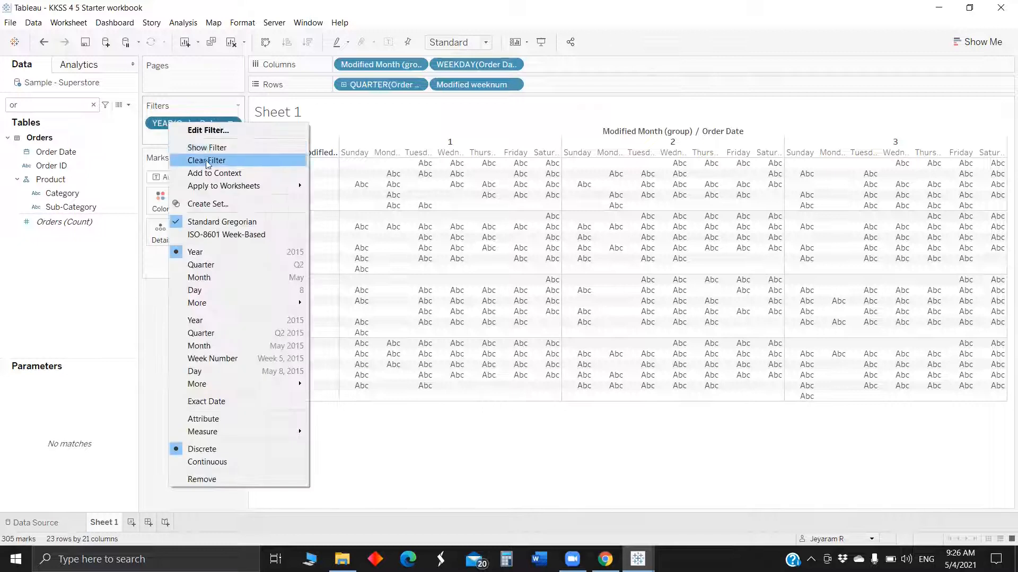
left_click(211, 145)
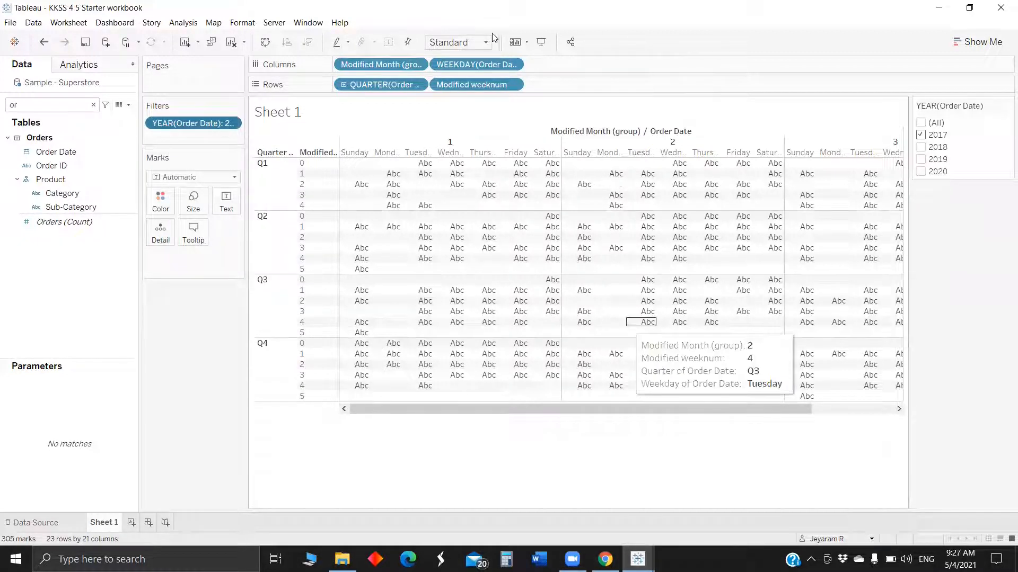
left_click(456, 42)
left_click(448, 92)
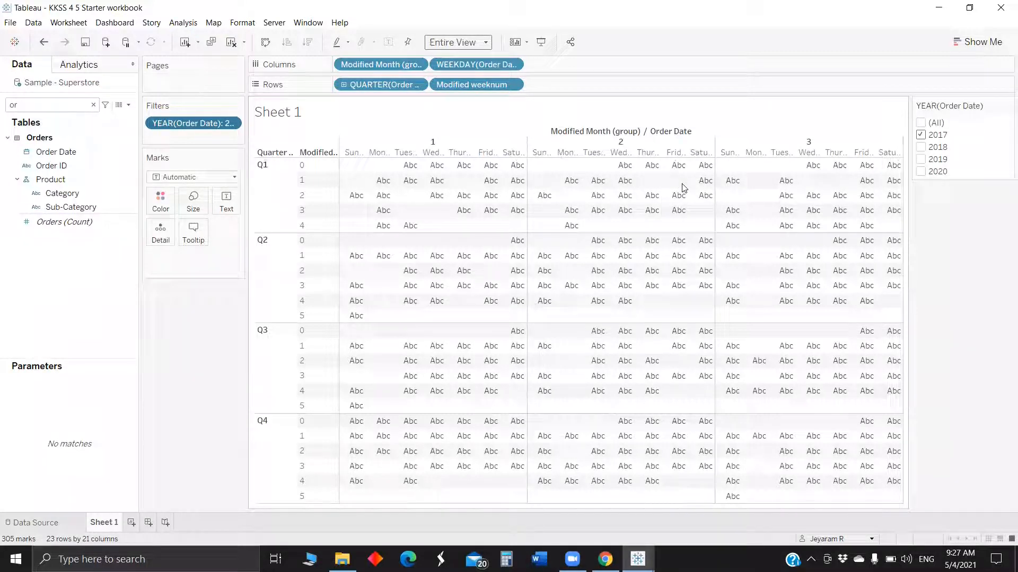
mouse_move(667, 194)
On the data source page, remove the Returns and People tables so only Orders remains.
left_click(26, 524)
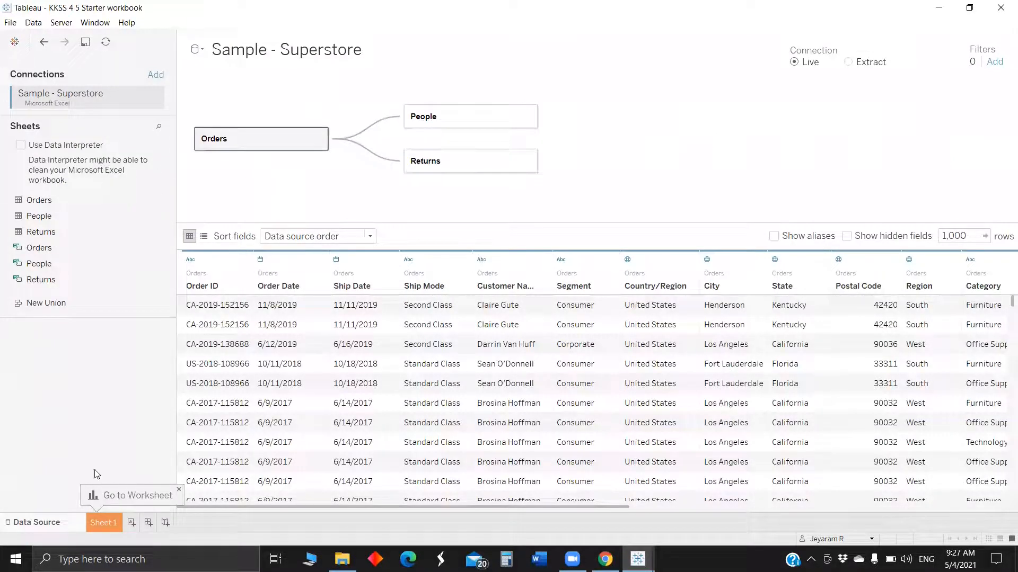
left_click(439, 158)
key("Delete")
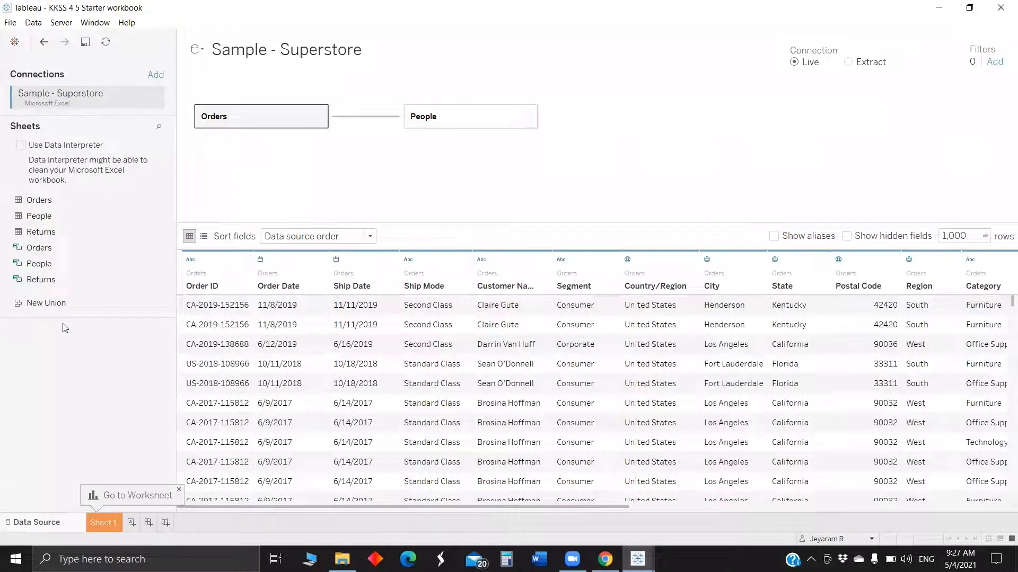
key("ctrl+z")
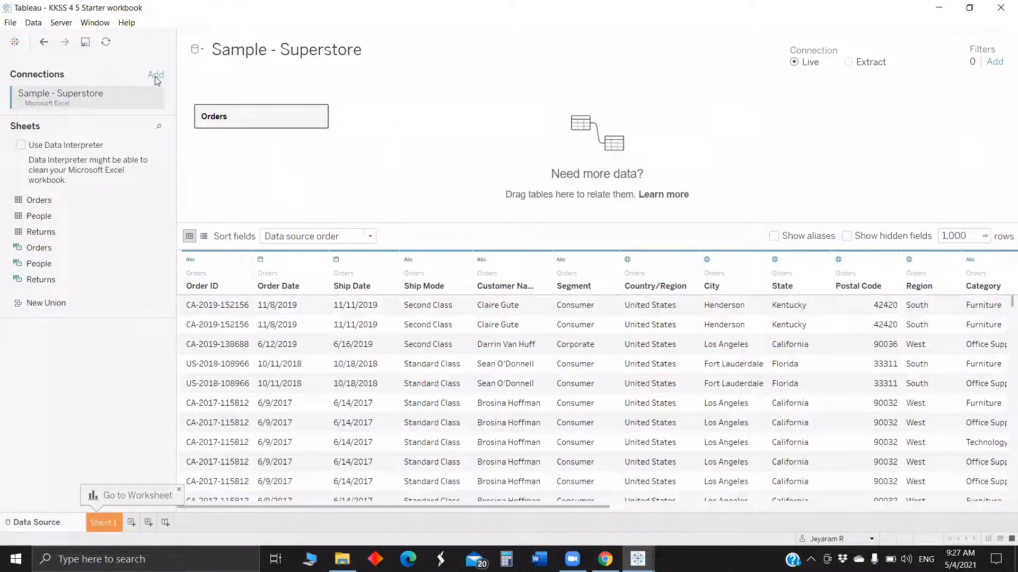
Add a Microsoft Excel connection to the file dates for manipulation in the KKSS 45 folder on the Desktop.
left_click(156, 74)
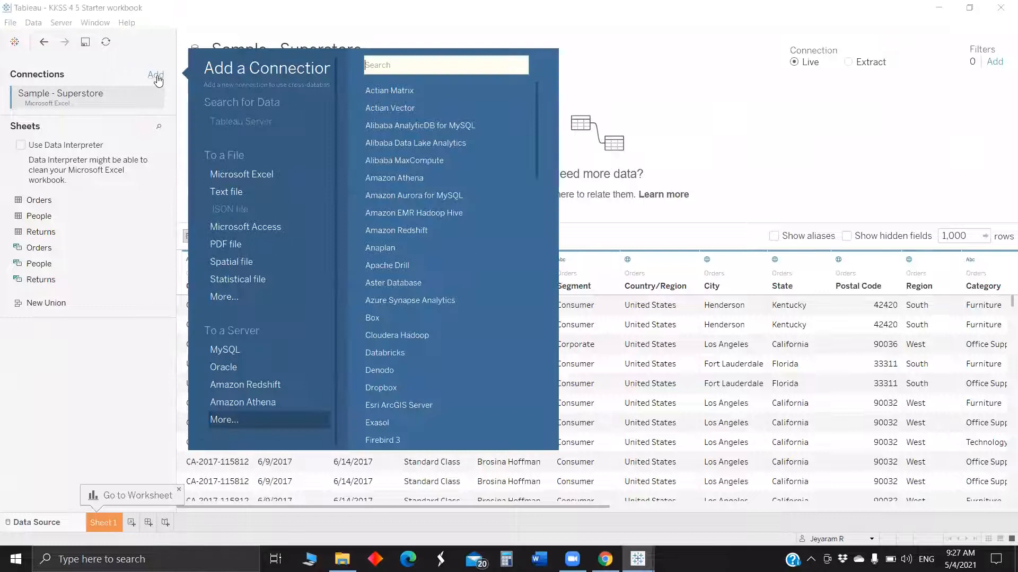
left_click(253, 173)
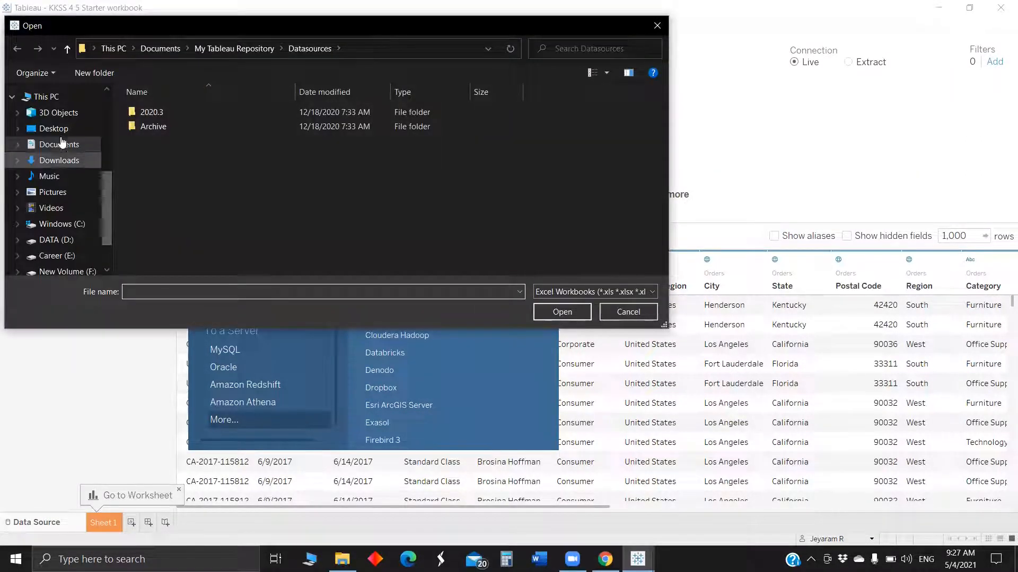
left_click(54, 129)
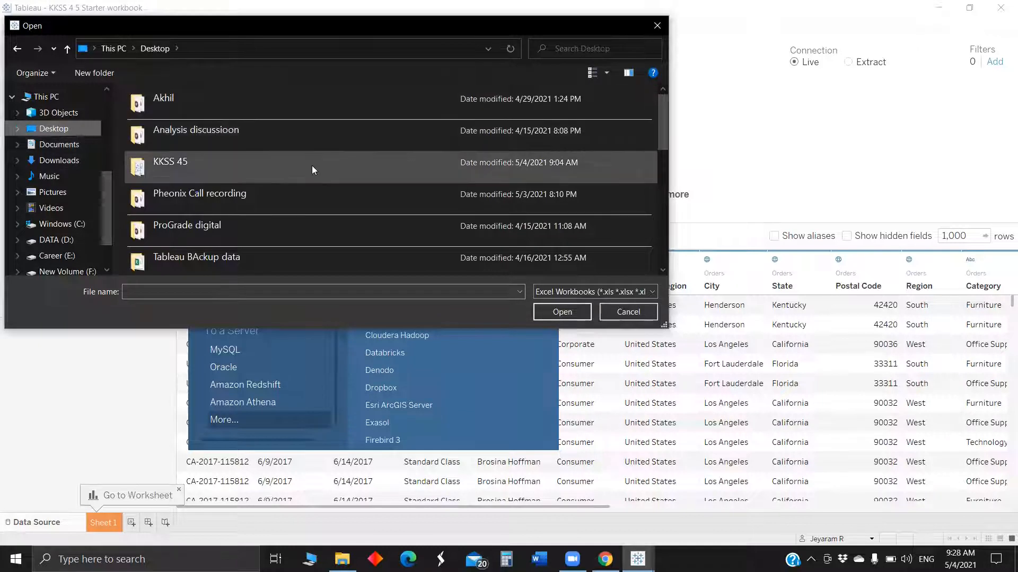
double_click(312, 166)
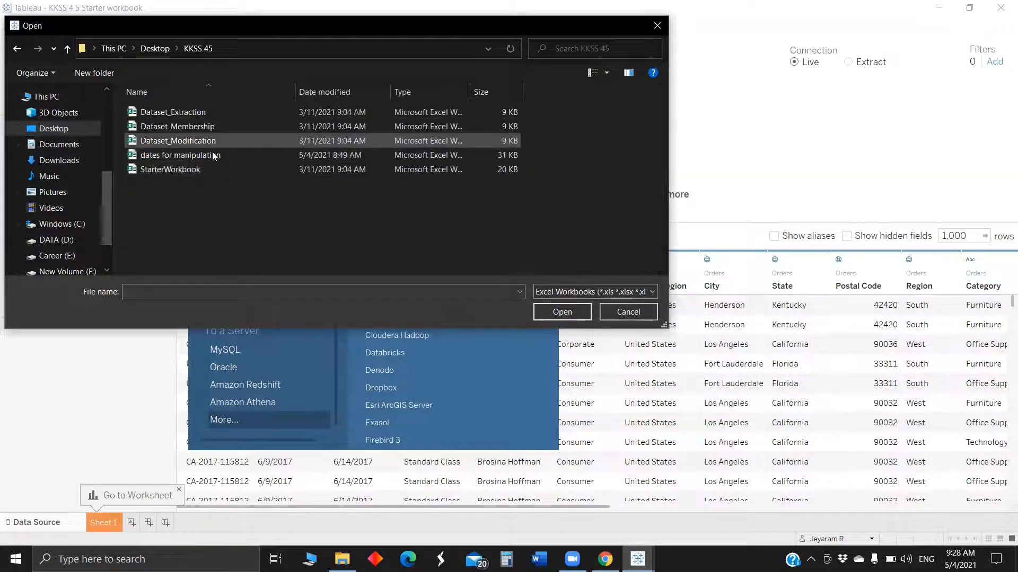
left_click(214, 156)
left_click(546, 312)
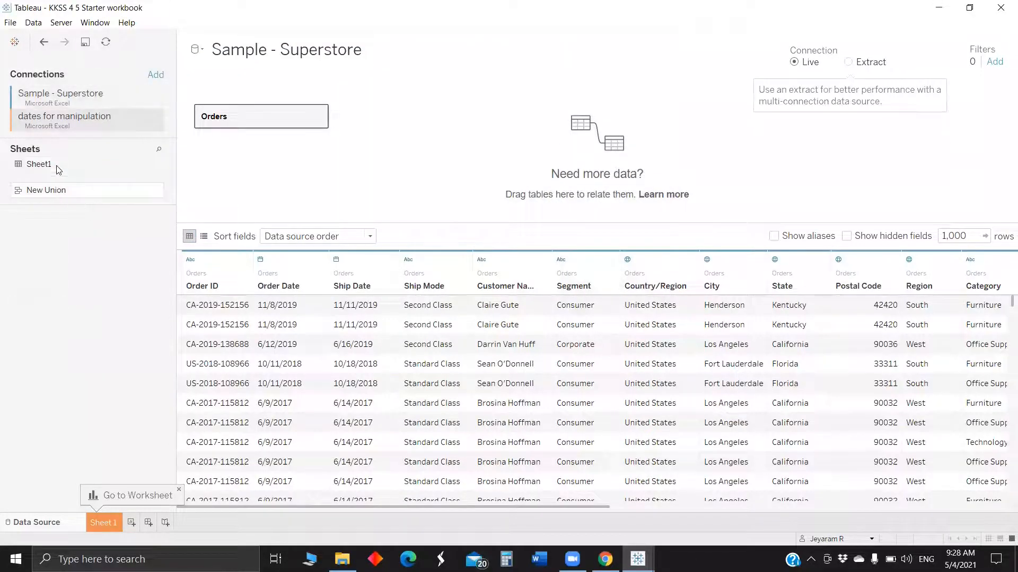
Inner-join Sheet1 to the Orders table on Order Date equal to Modified Dates.
left_click_drag(58, 170, 1, 198)
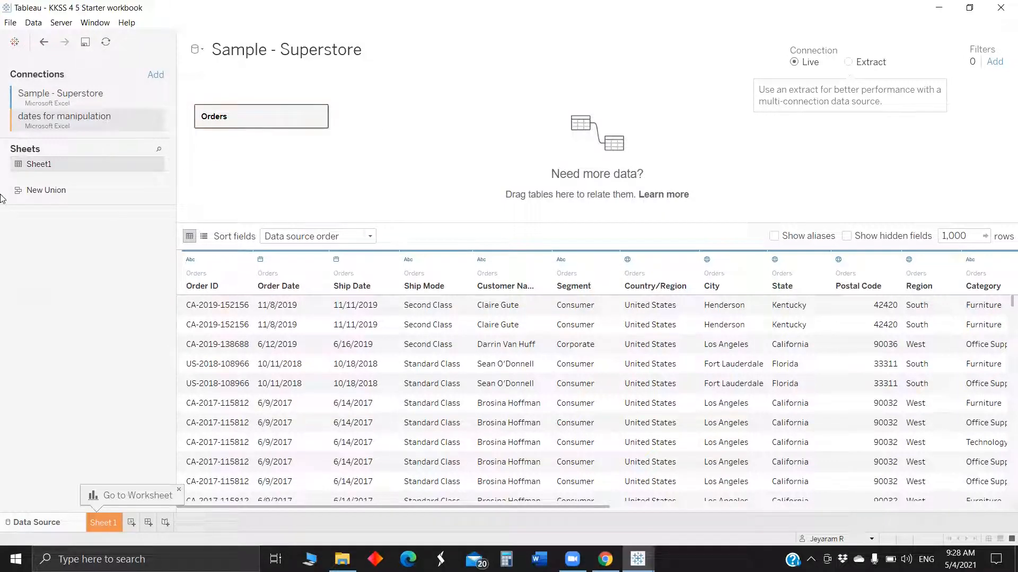
double_click(264, 118)
left_click_drag(49, 176, 375, 146)
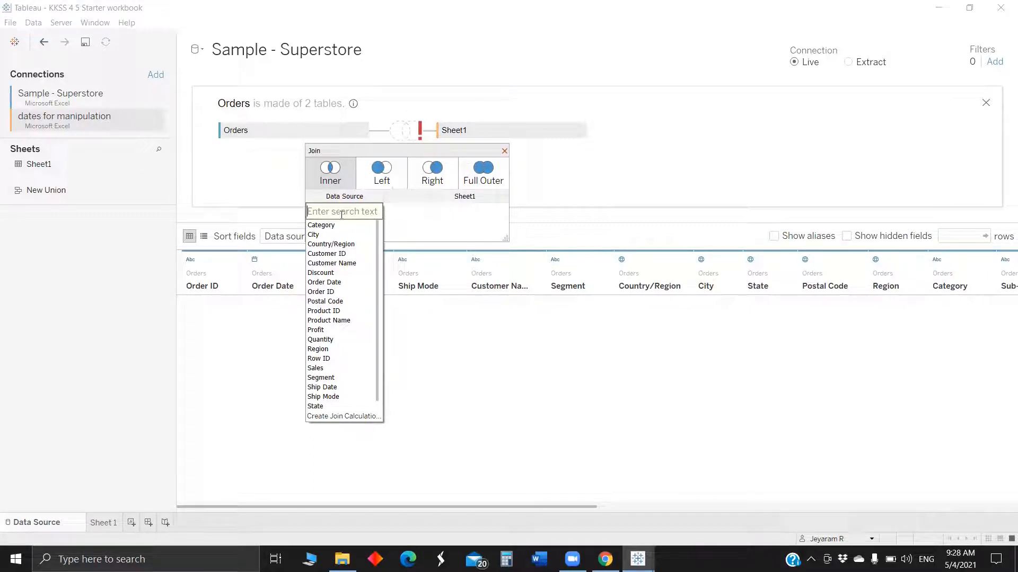
type("or")
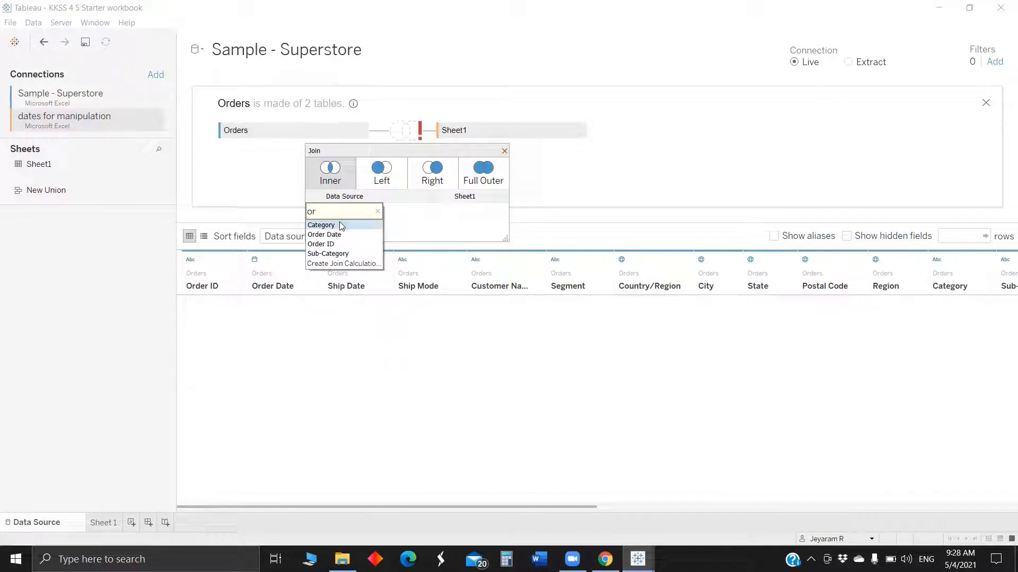
left_click(343, 234)
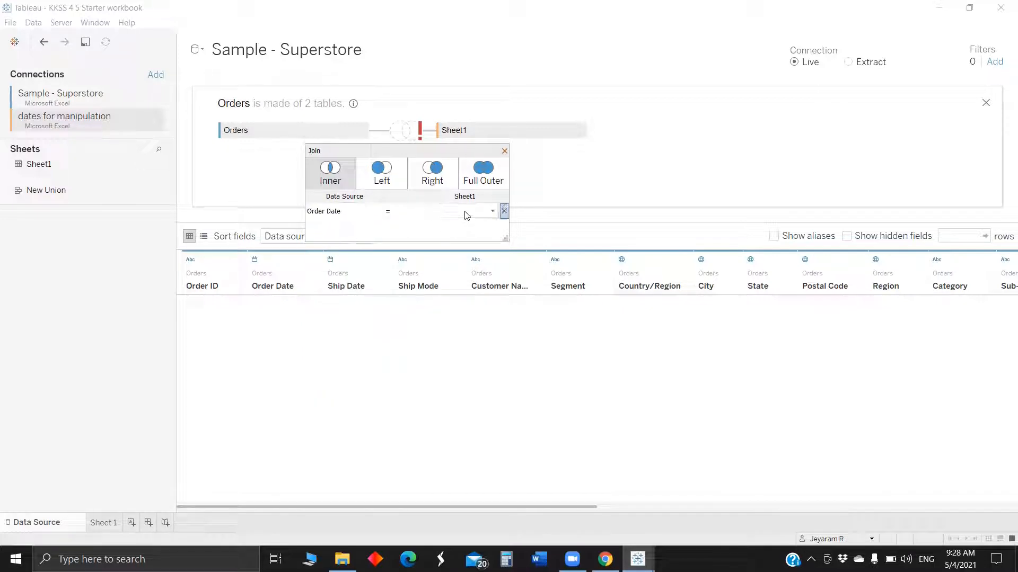
left_click(465, 210)
left_click(464, 225)
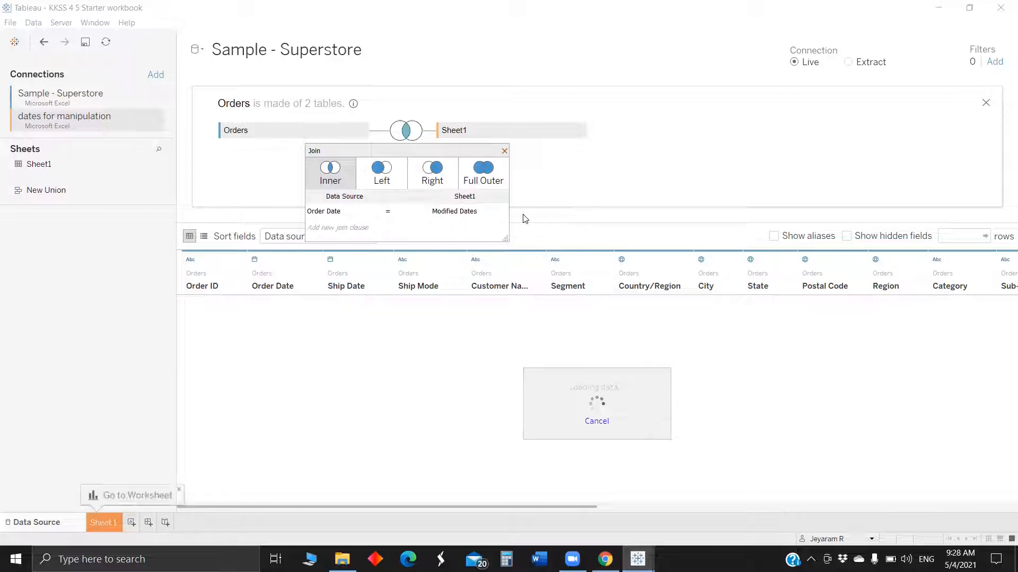
left_click(504, 152)
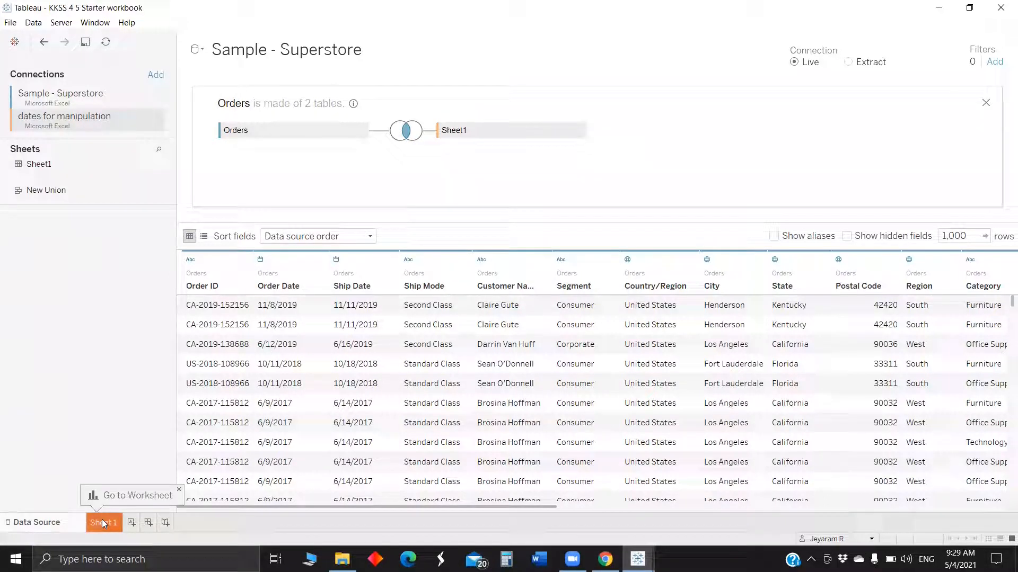
Return to the worksheet and replace all references to Order Date with Modified Dates.
left_click(155, 495)
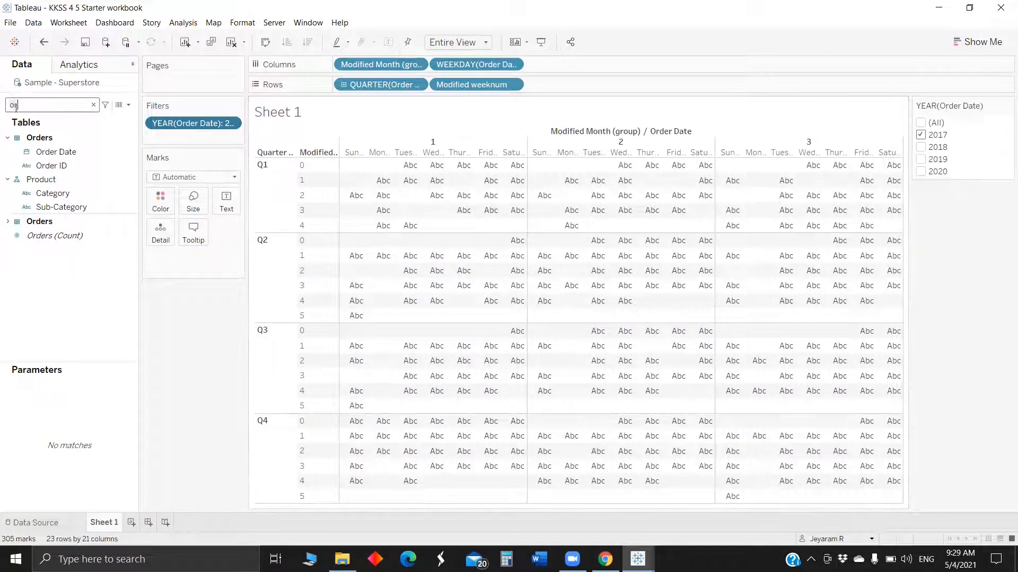
key("BackSpace")
key("BackSpace")
type("or")
right_click(59, 152)
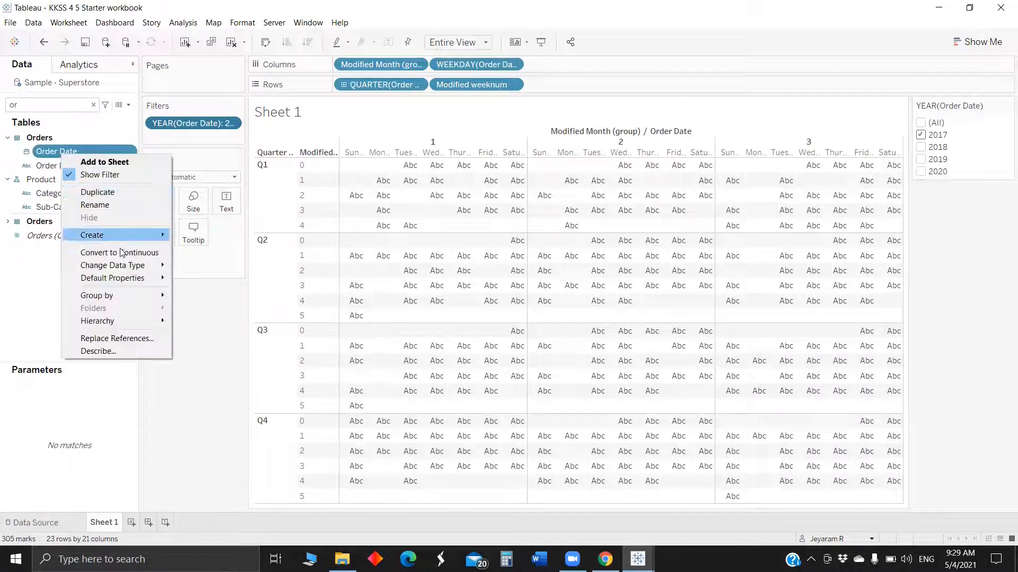
left_click(106, 337)
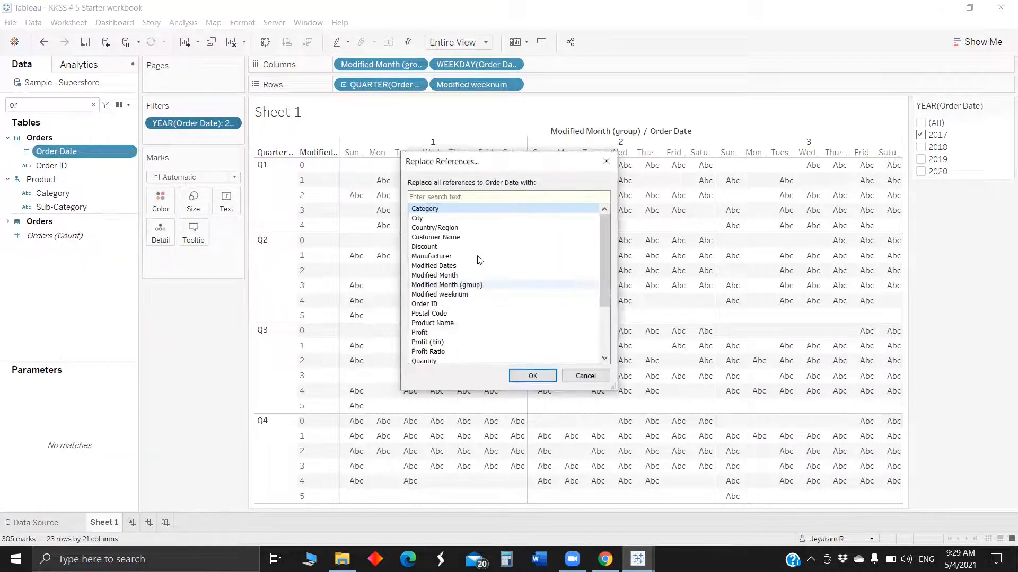
left_click(532, 268)
left_click(530, 376)
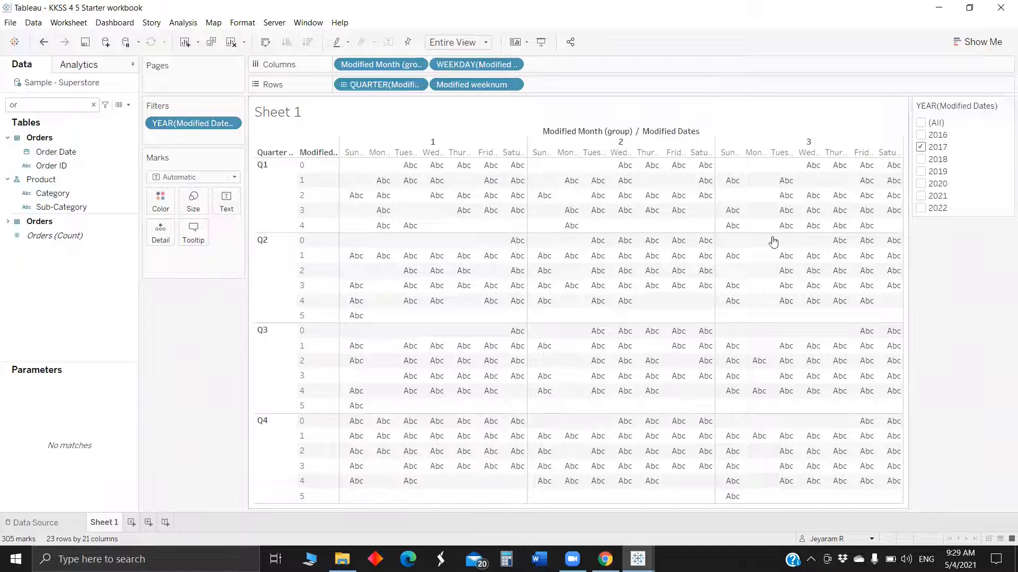
Change the year filter to show only 2018.
left_click(921, 160)
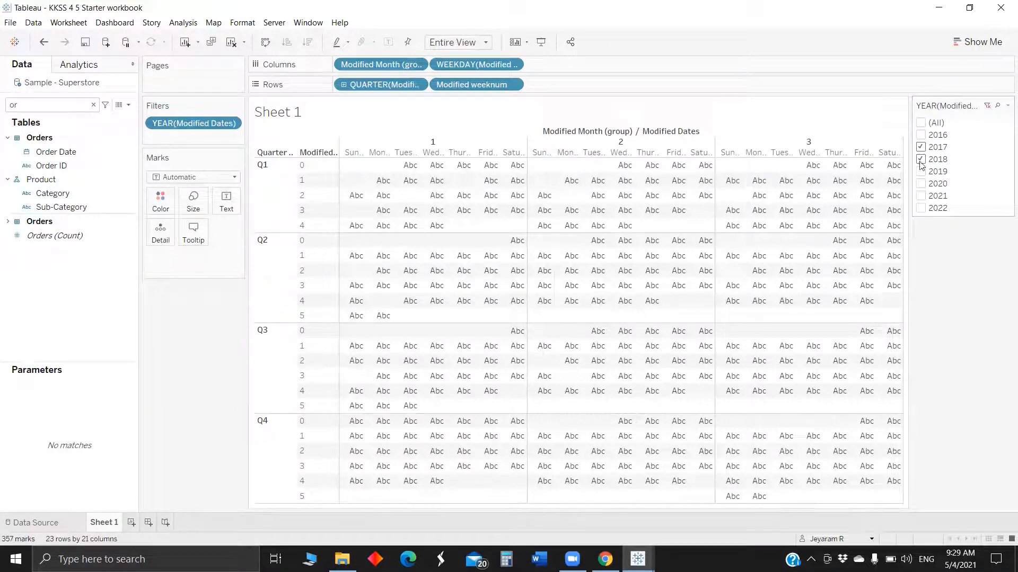
left_click(920, 148)
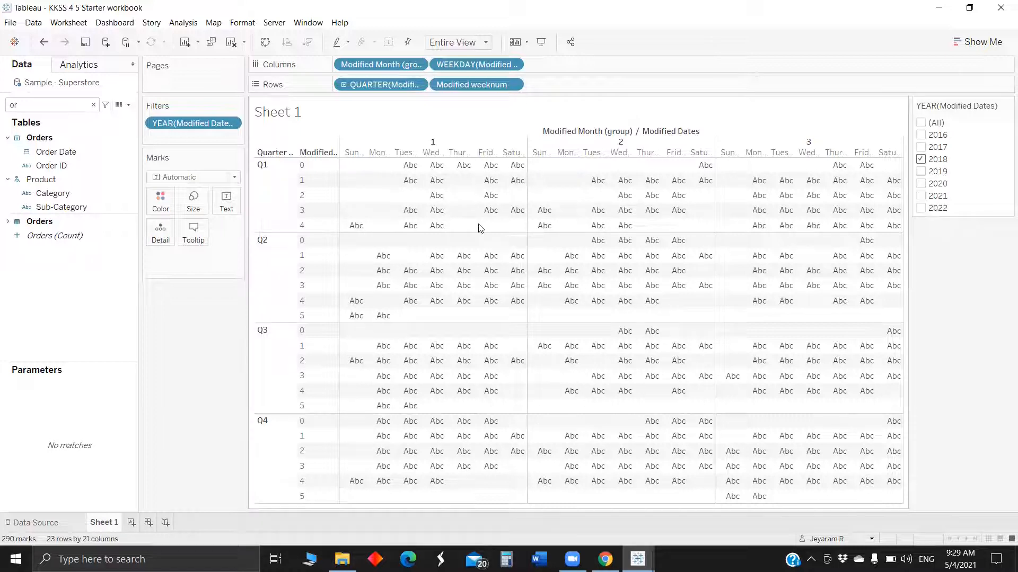
Change the join between Orders and Sheet1 to a Full Outer join and return to the worksheet.
left_click(38, 110)
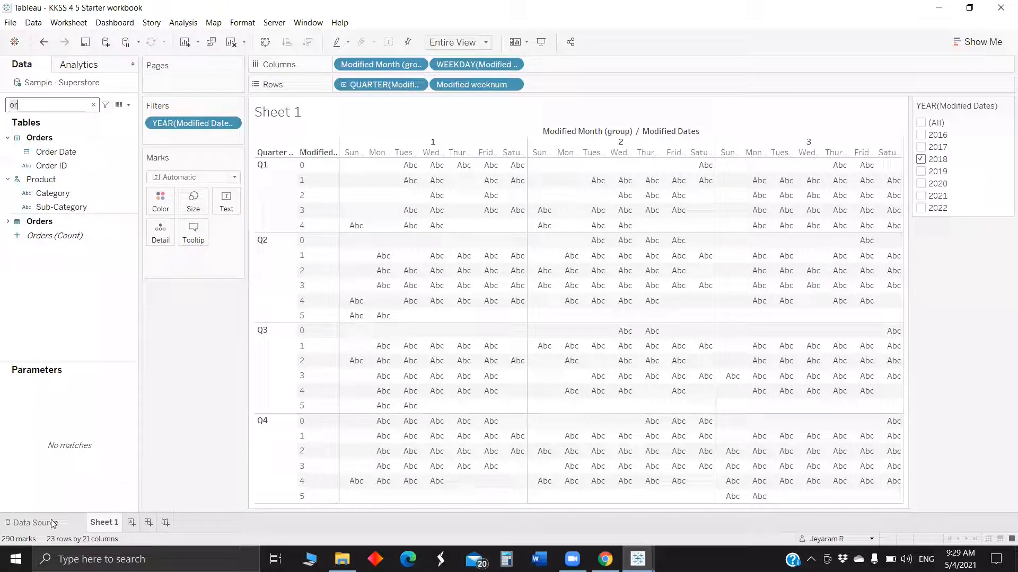
left_click(72, 514)
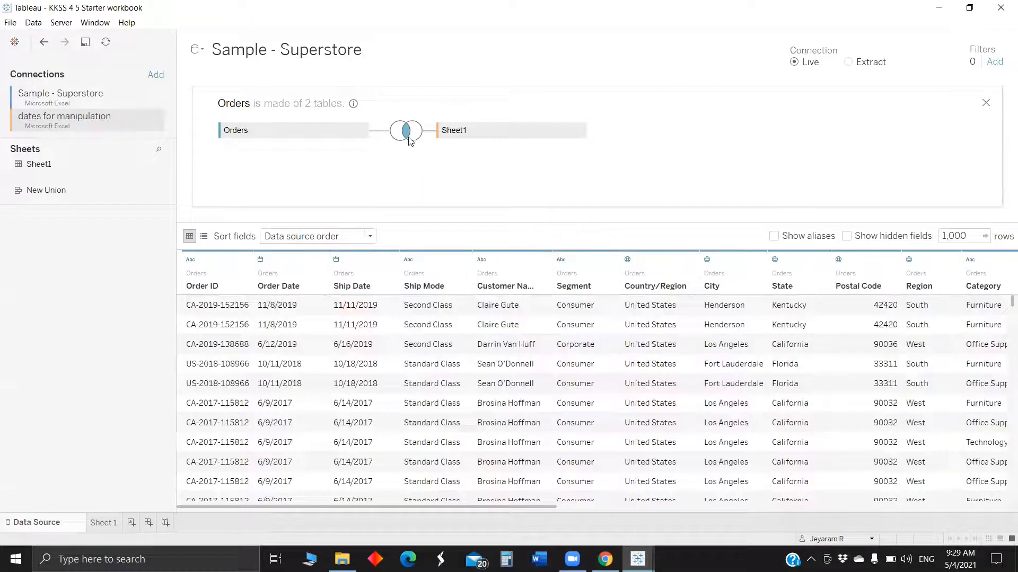
left_click(406, 129)
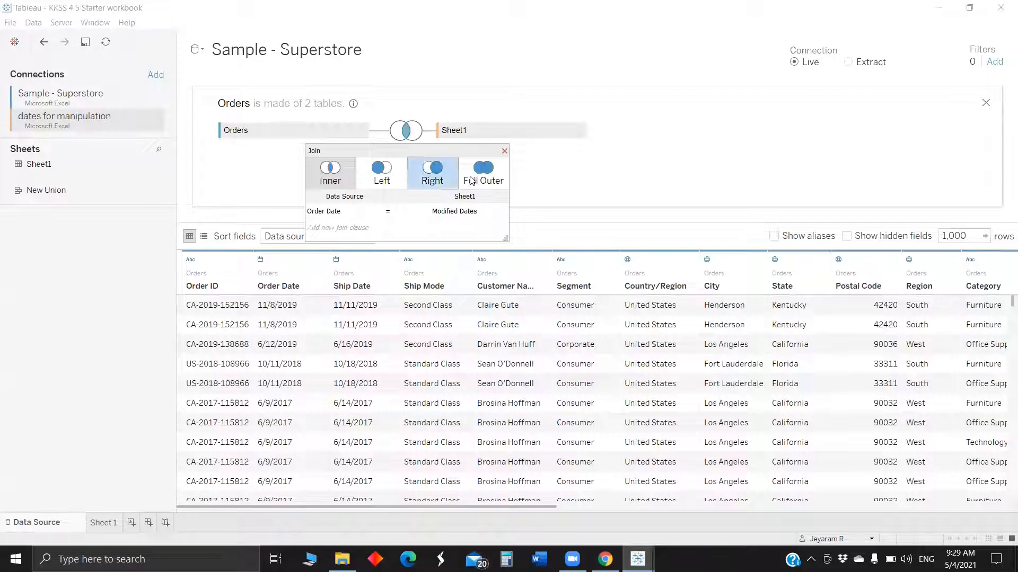
left_click(482, 180)
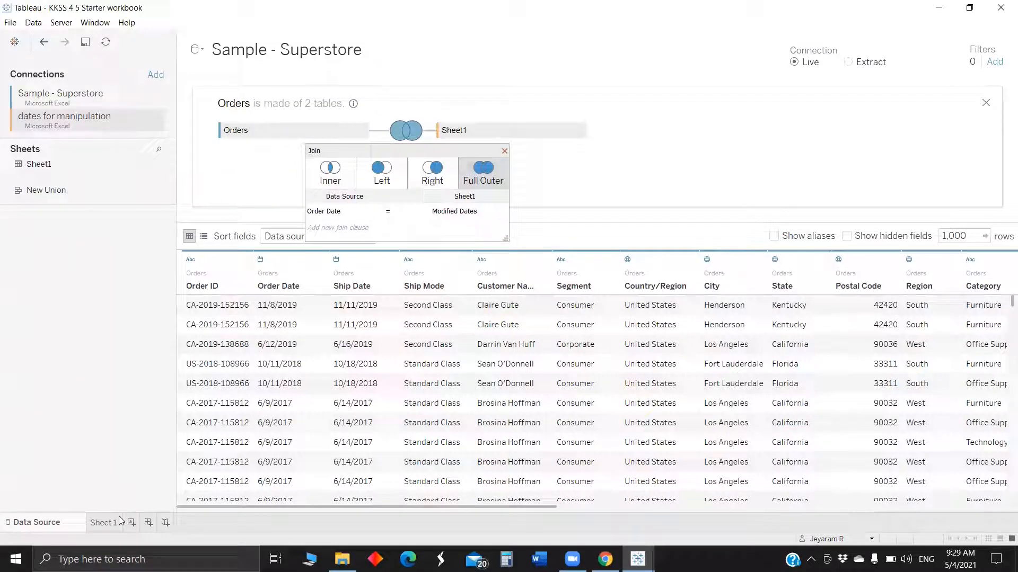
left_click(104, 524)
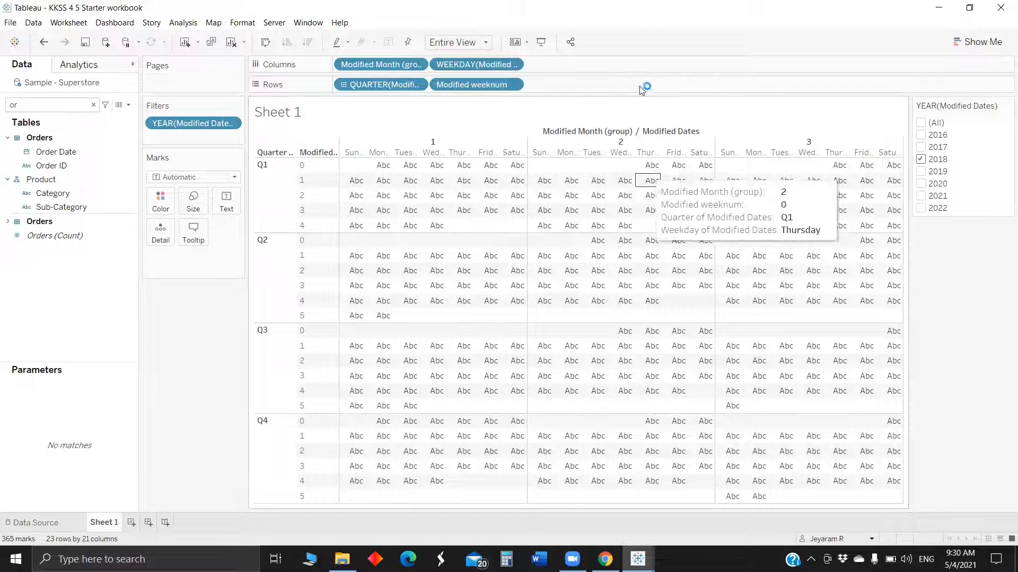
Hide the field labels for columns in the view.
right_click(609, 132)
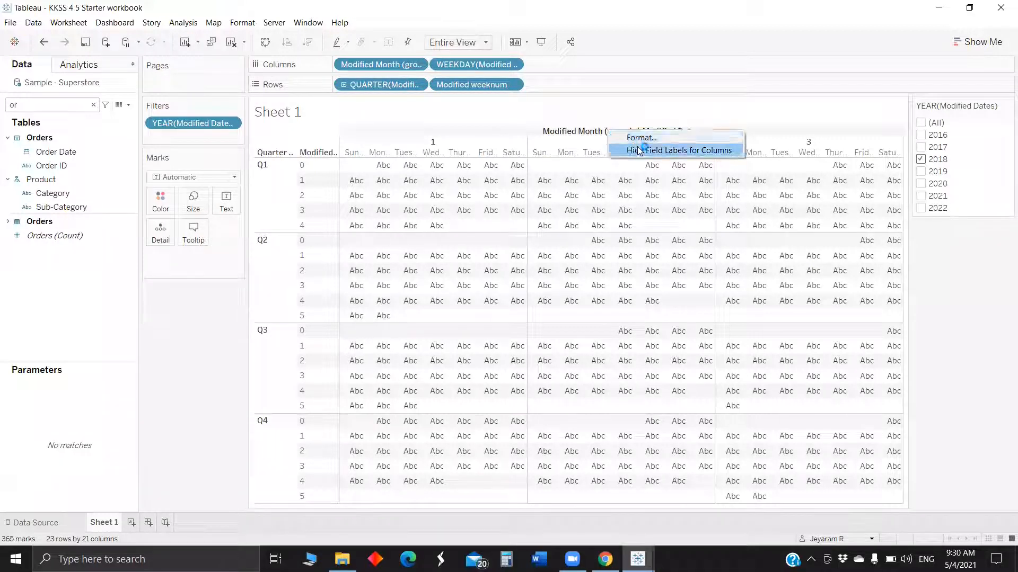
left_click(638, 150)
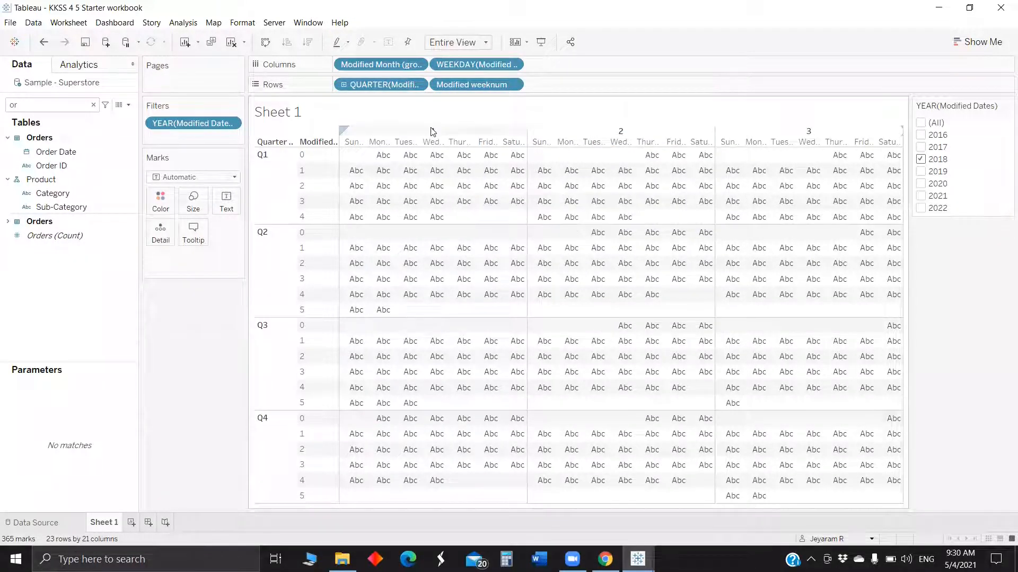
right_click(432, 132)
left_click(431, 103)
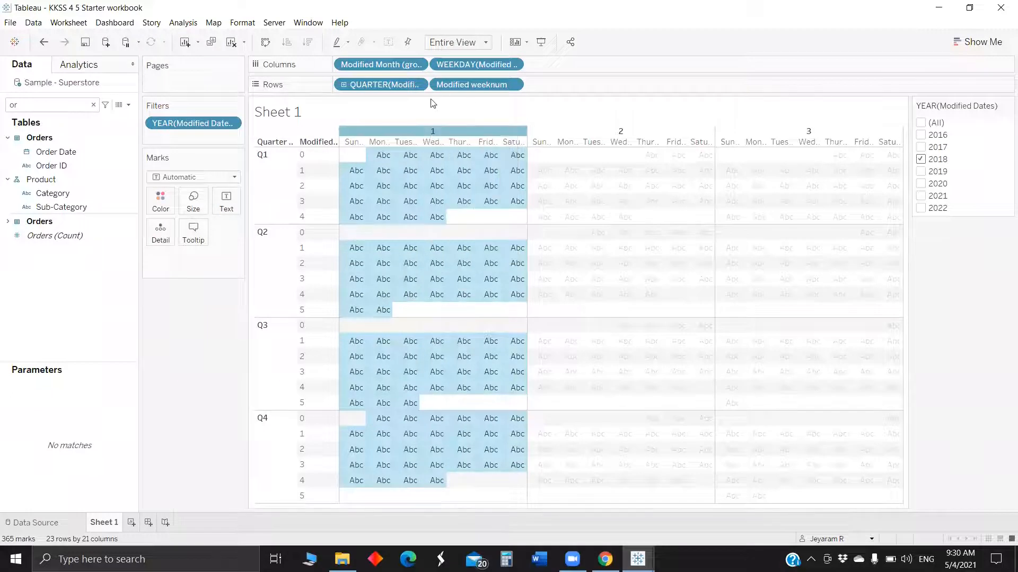
right_click(439, 135)
left_click(477, 233)
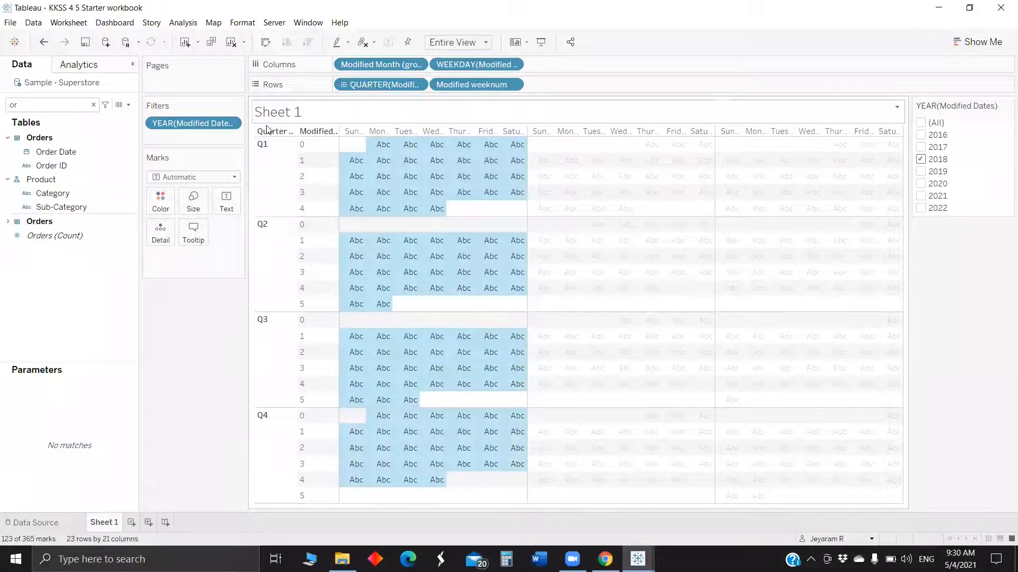
right_click(266, 134)
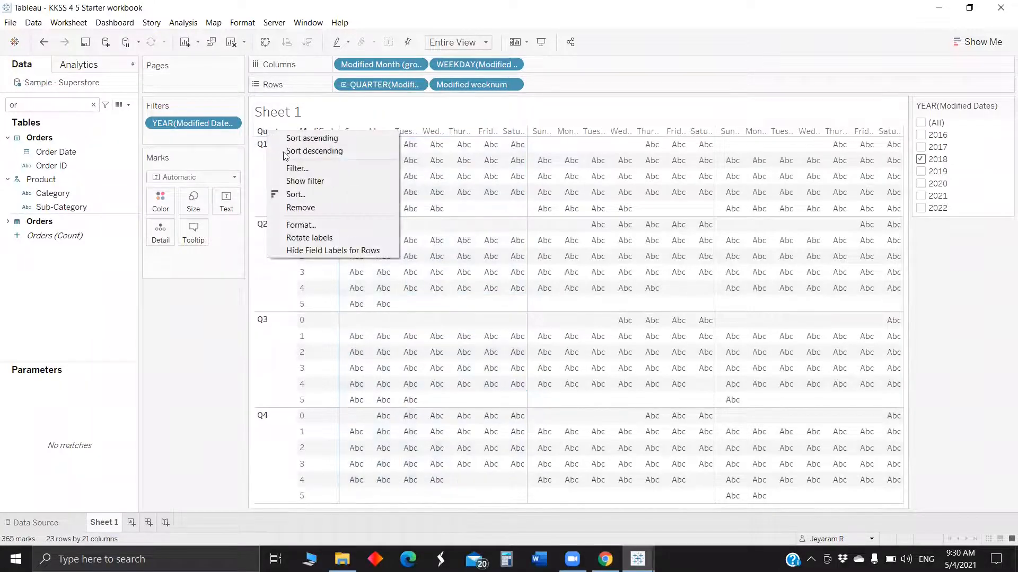
left_click(259, 191)
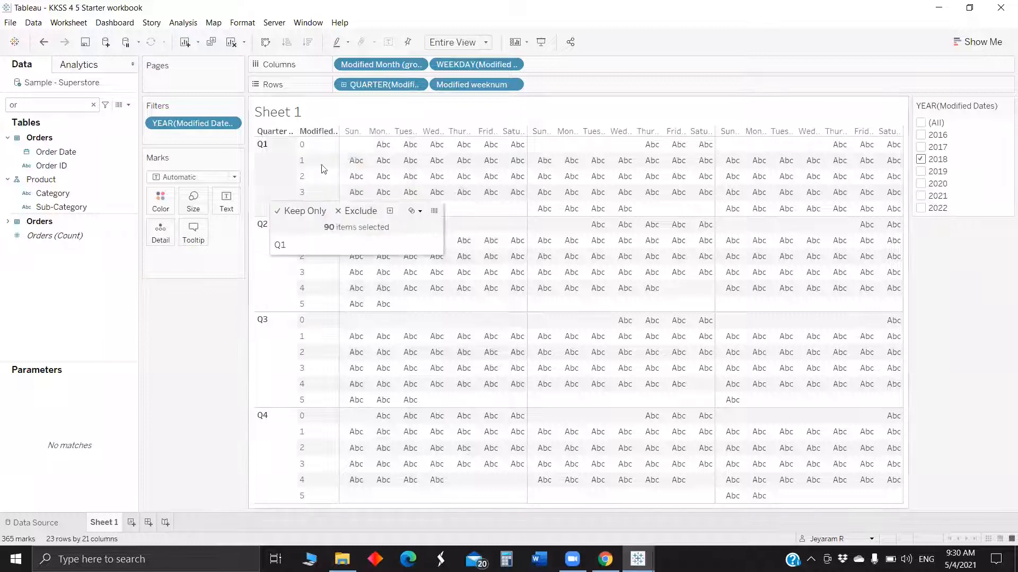
left_click(191, 333)
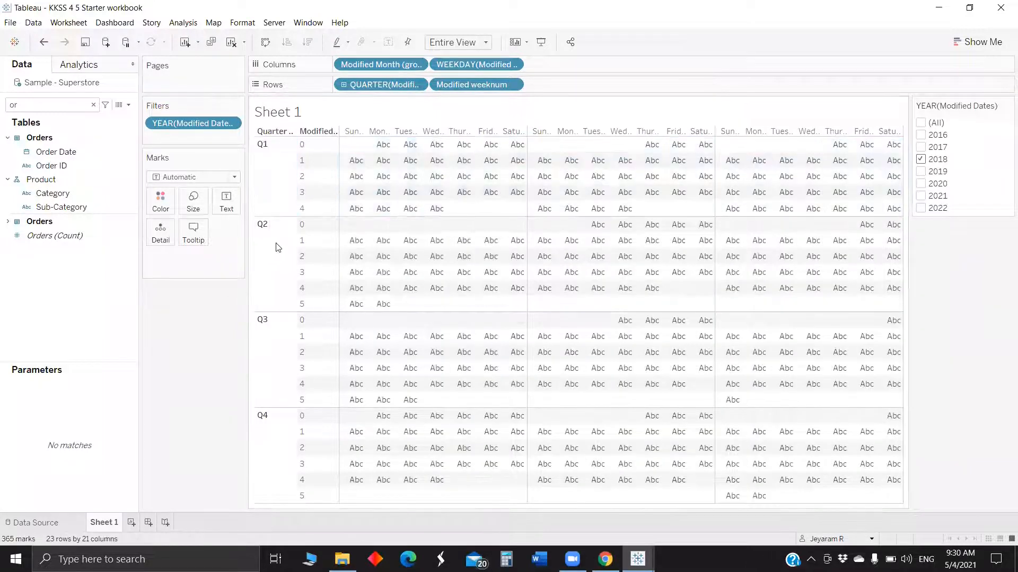
Format the weekday column headers to show abbreviated day names such as Sun.
right_click(352, 131)
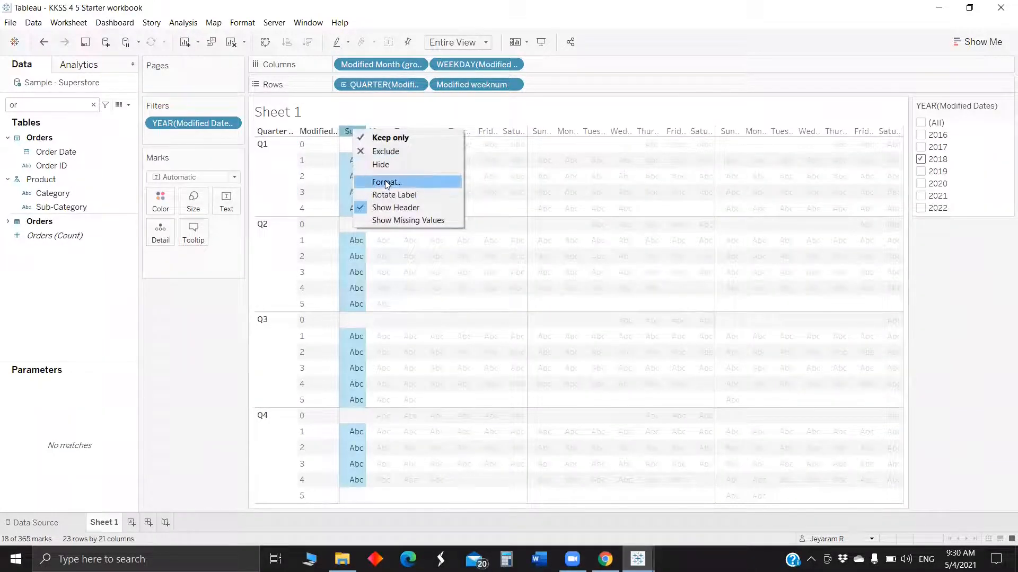
left_click(386, 181)
left_click(90, 181)
left_click(89, 216)
left_click(191, 386)
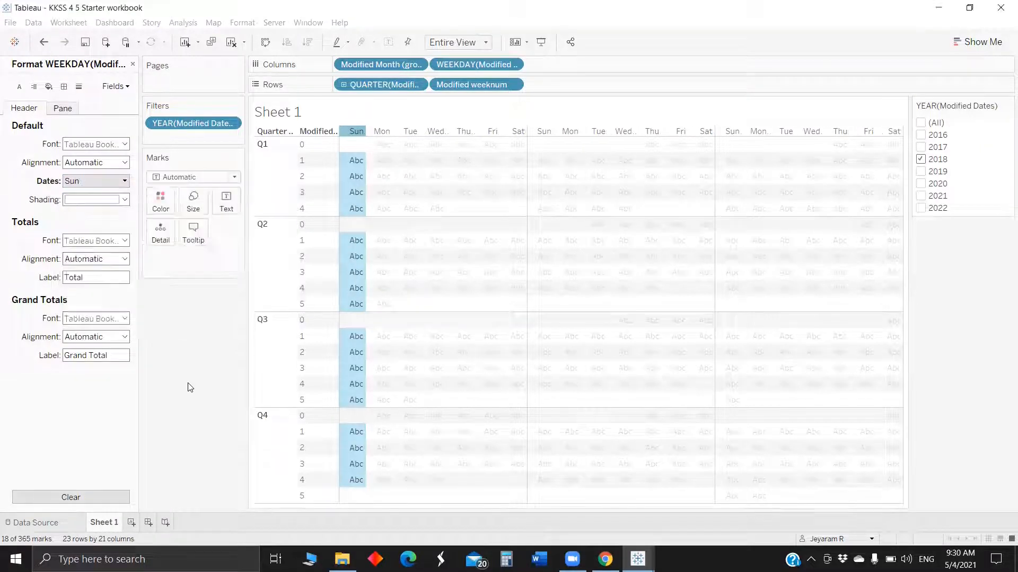
left_click(133, 64)
Search the data pane for Sales and place it on Color.
left_click(34, 107)
type("or")
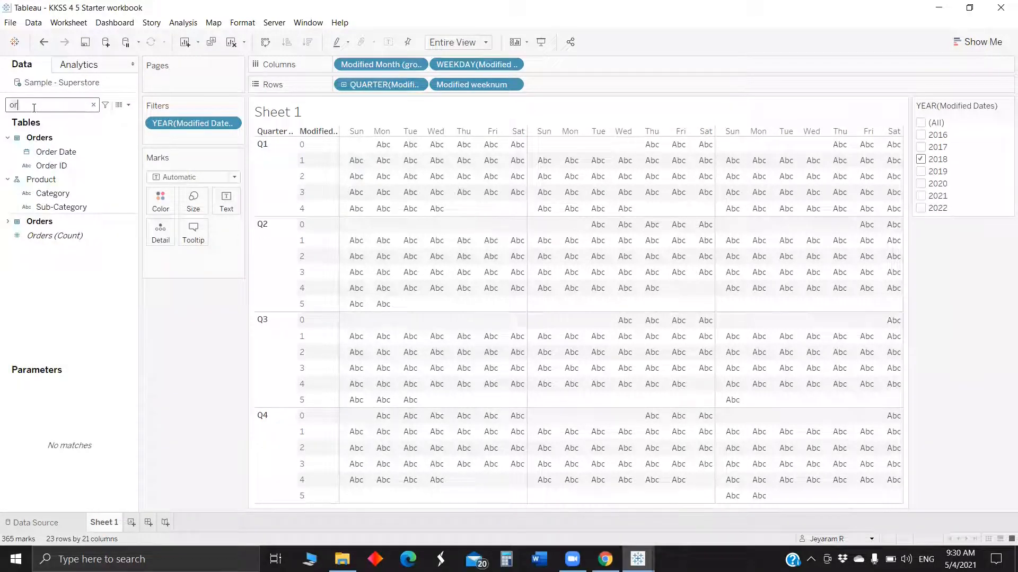
key("BackSpace")
key("BackSpace")
type("sa")
left_click(47, 160)
left_click_drag(49, 161, 159, 205)
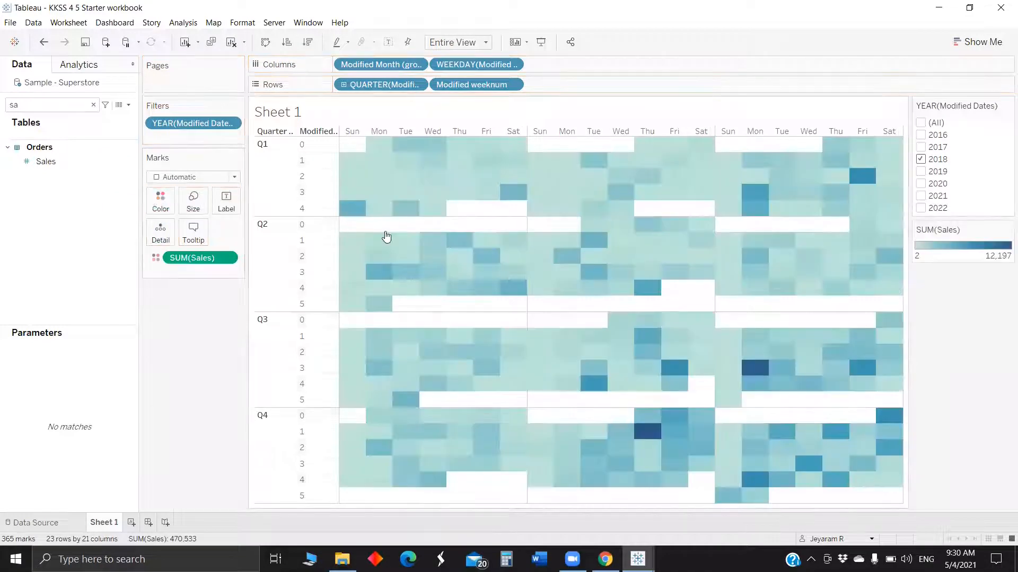
Label the marks with DAY(Modified Dates) and change the mark type to Square.
mouse_move(352, 257)
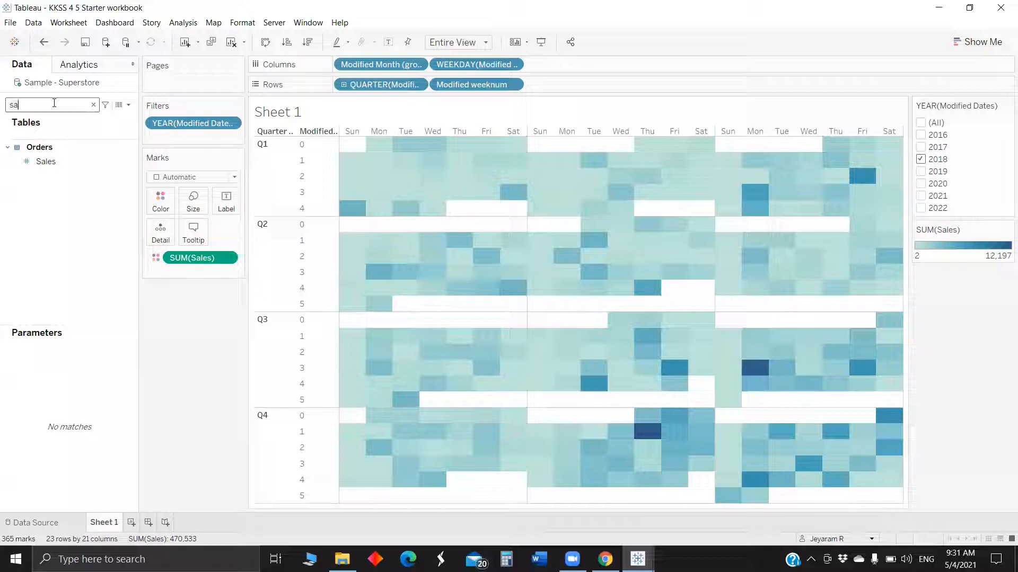
key("BackSpace")
key("BackSpace")
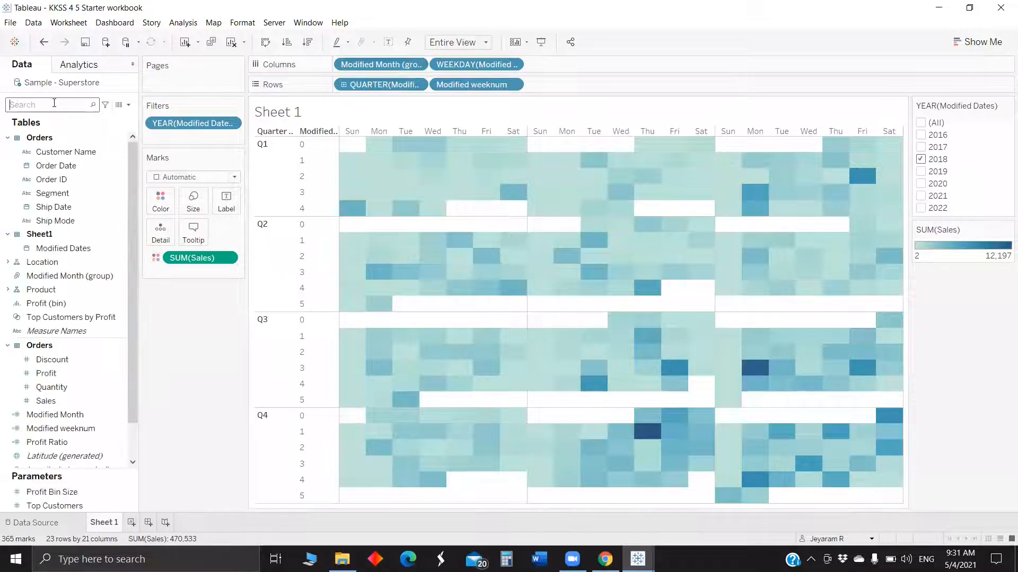
type("da")
left_click_drag(75, 193, 228, 203)
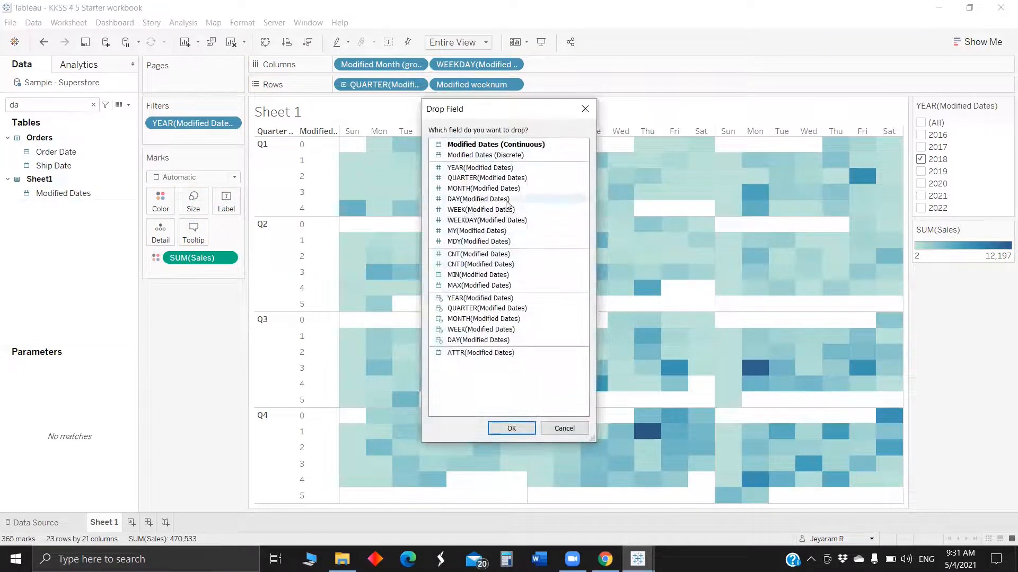
left_click(506, 201)
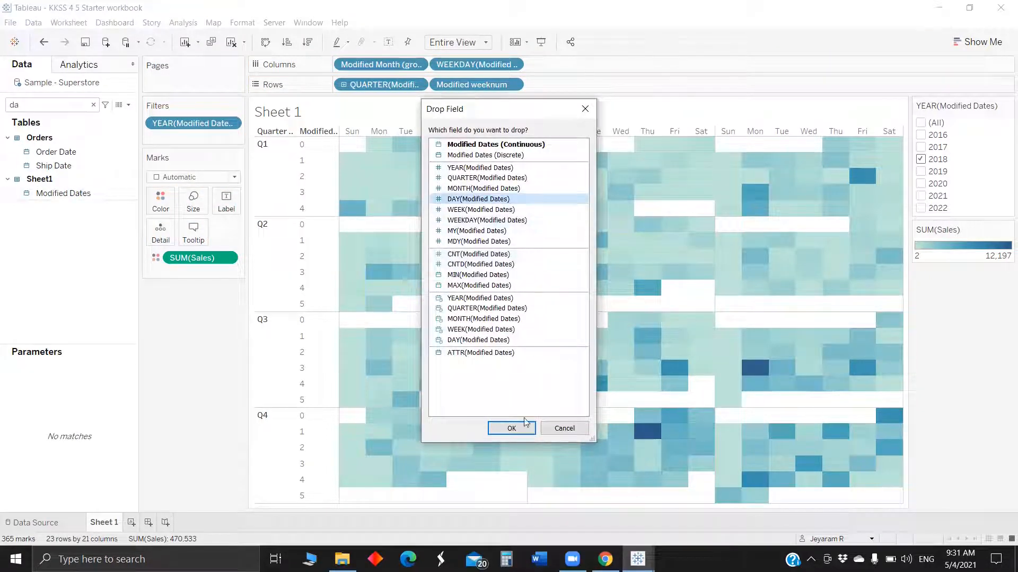
left_click(511, 428)
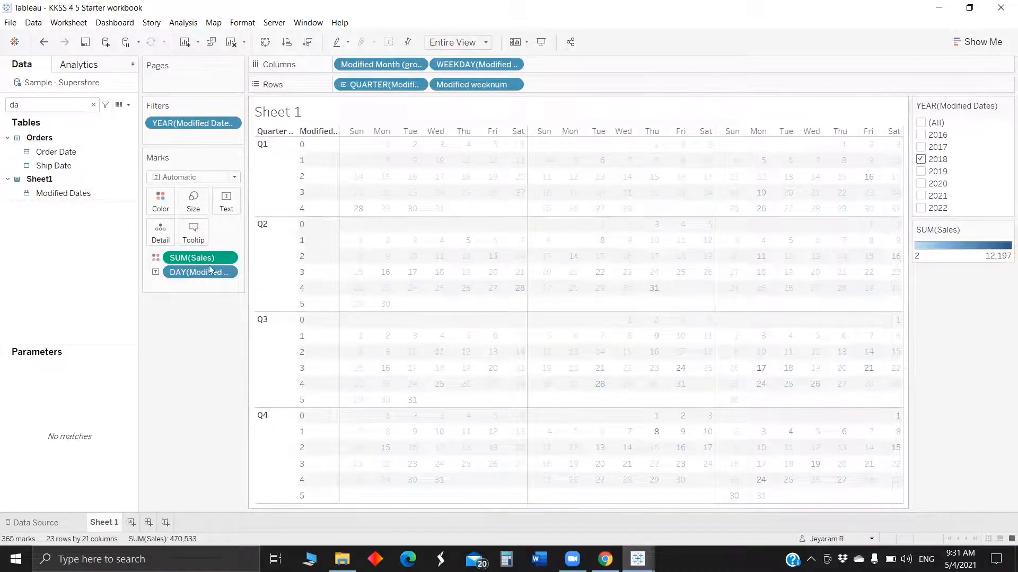
left_click(192, 177)
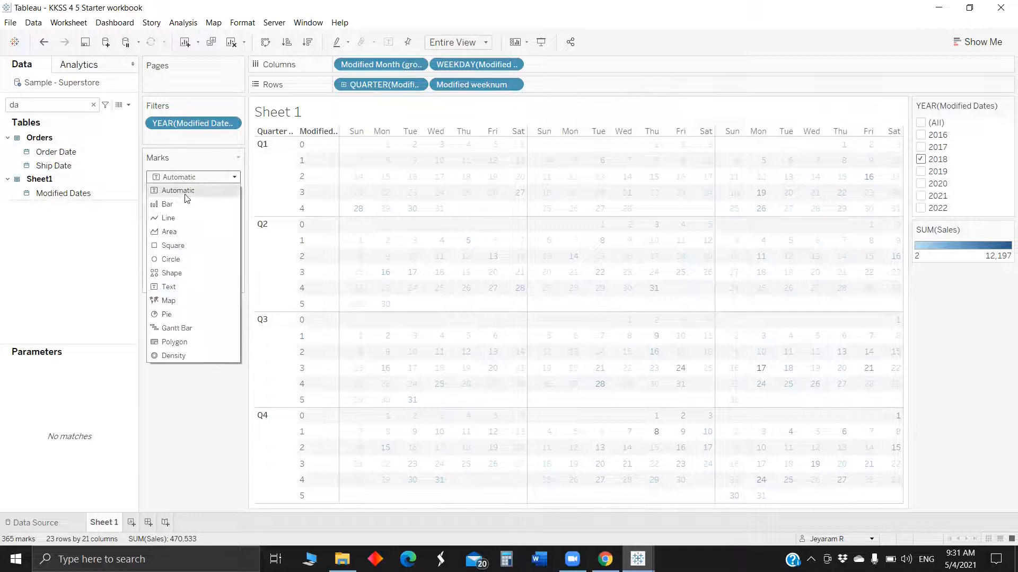
left_click(184, 243)
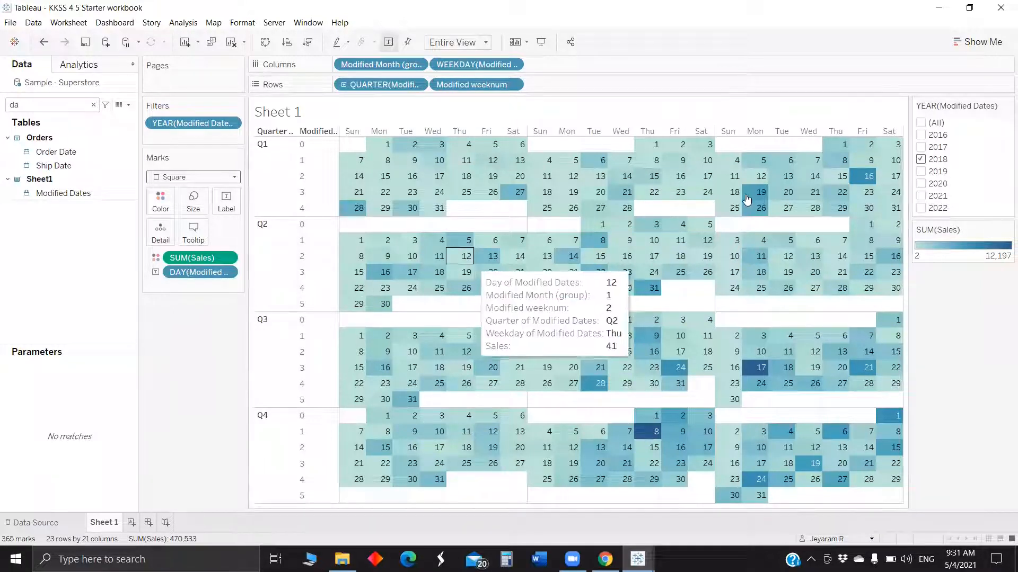
Create a calculated field with the formula iif(isnull([Sales]),-1,[Sales]).
mouse_move(782, 207)
mouse_move(517, 173)
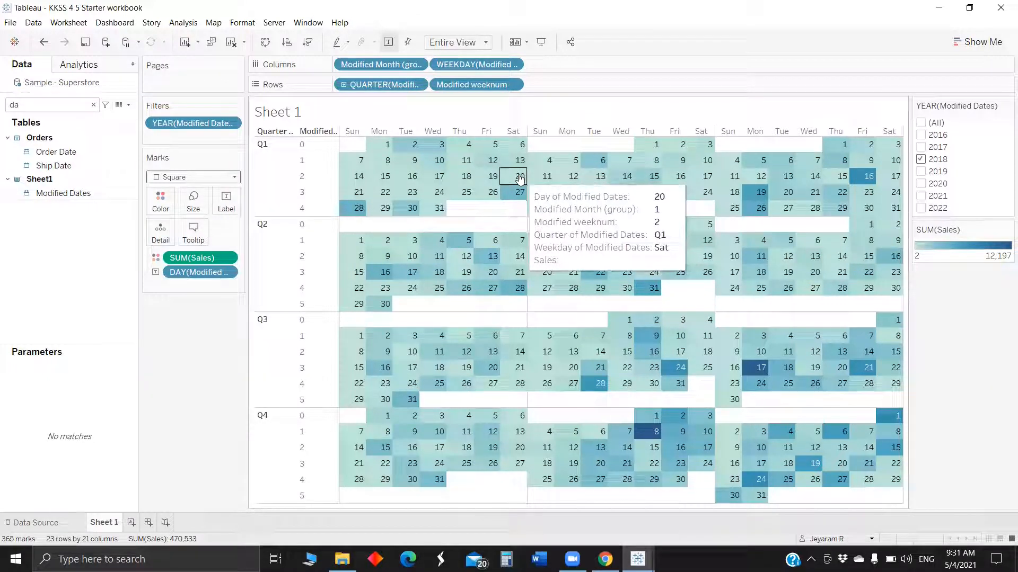
left_click(130, 106)
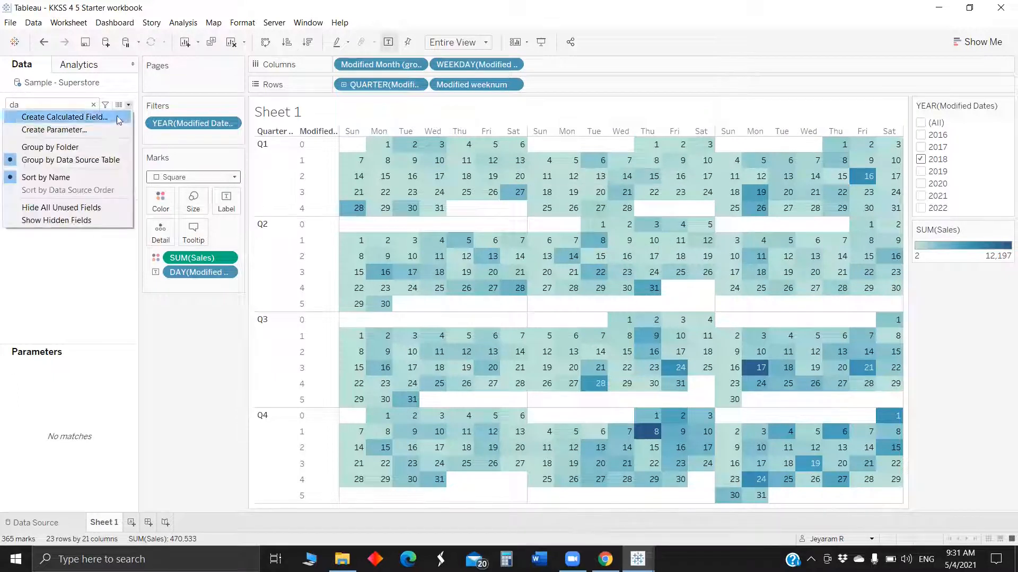
left_click(117, 116)
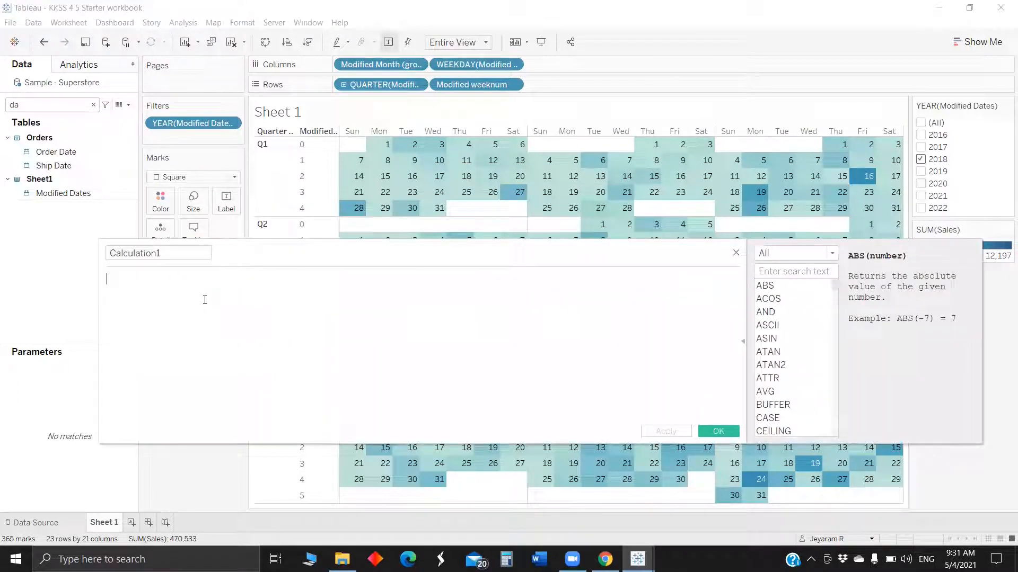
type("iff")
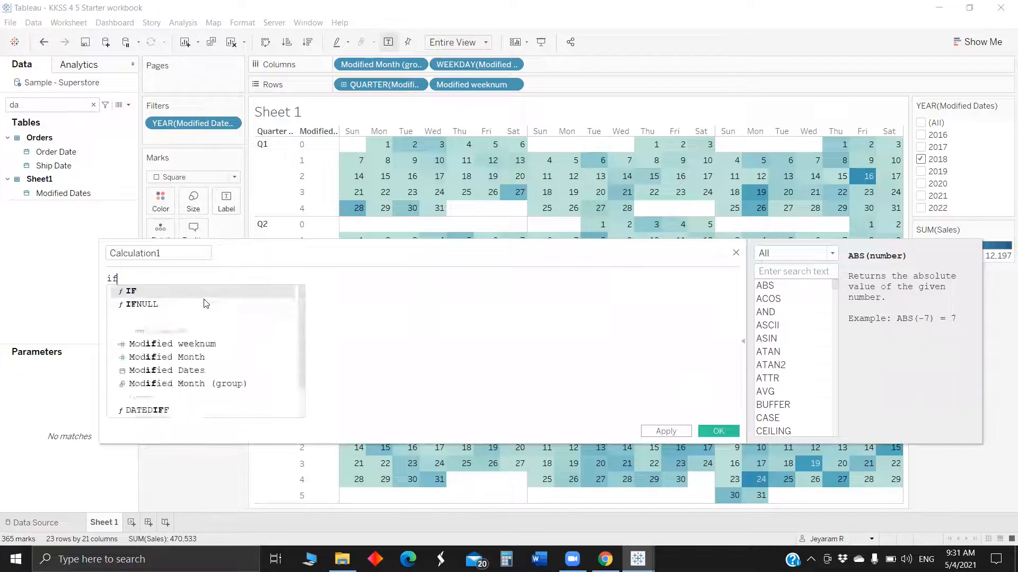
key("BackSpace")
key("BackSpace")
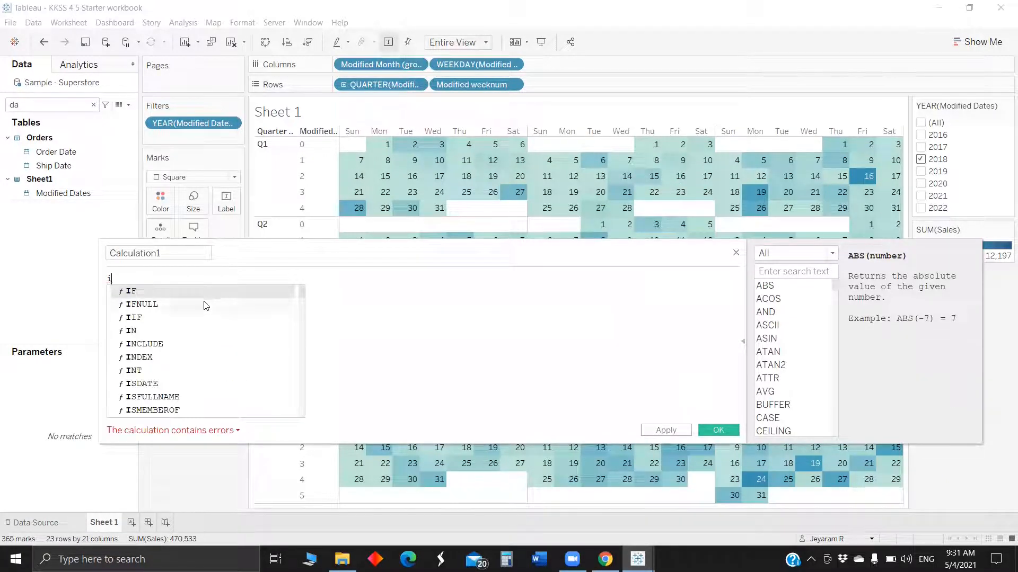
type("if")
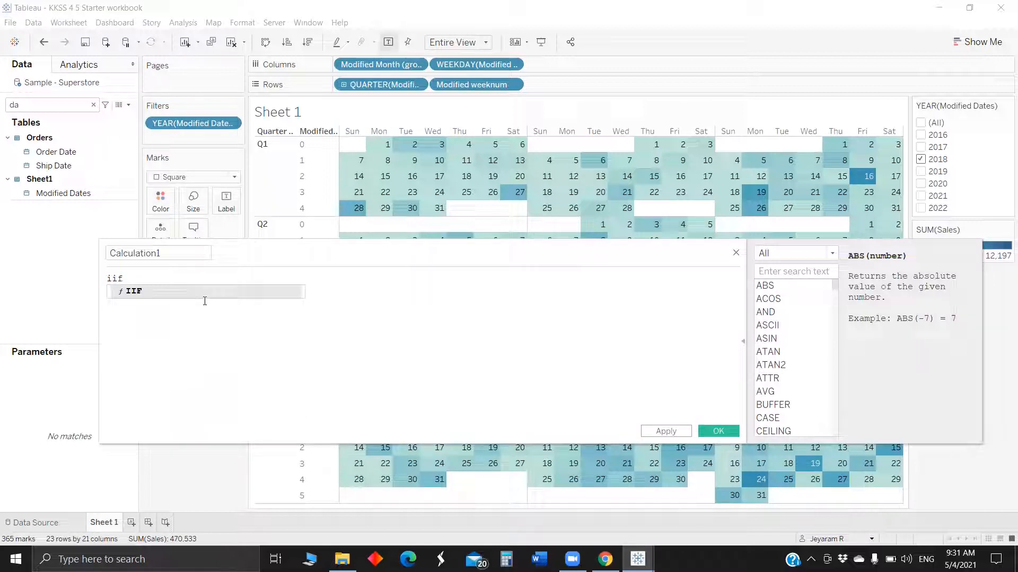
type("(is")
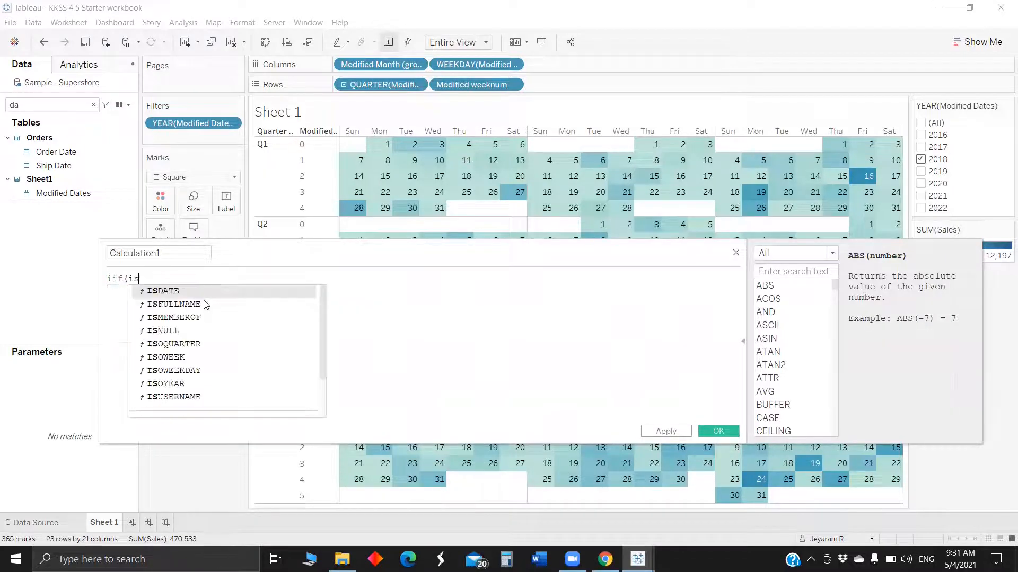
type("null(")
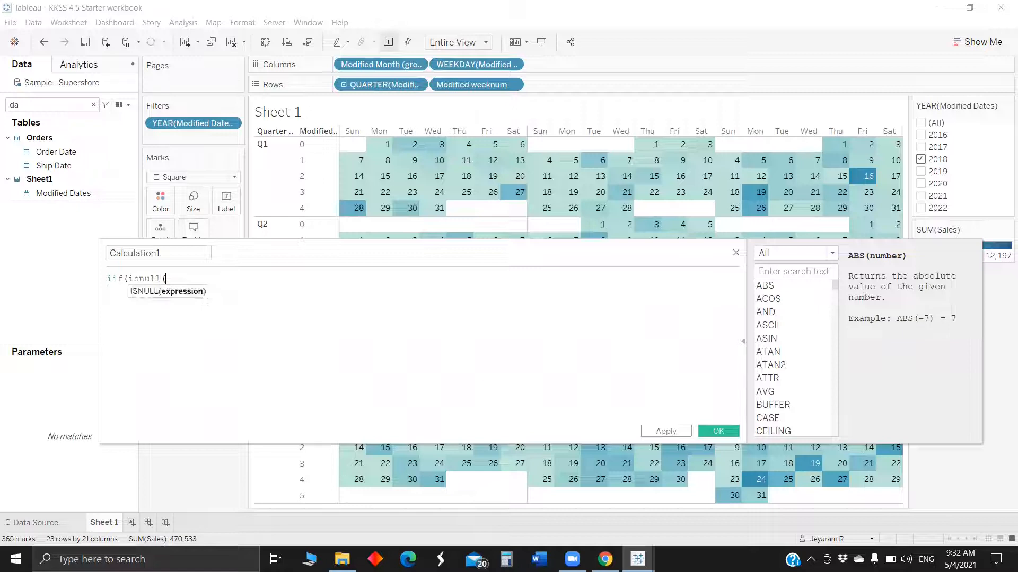
type("[Sales]),-1,[Sales]")
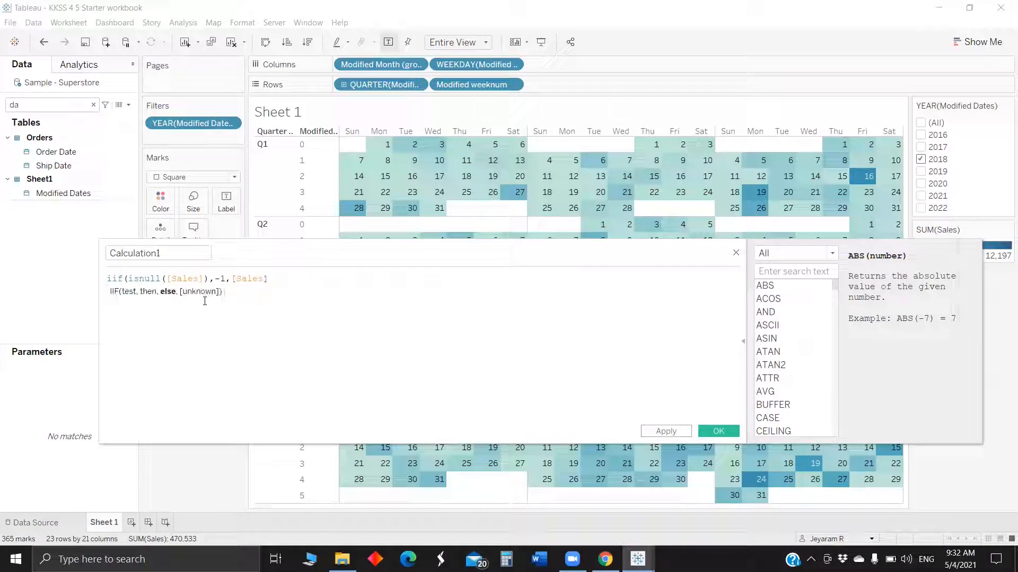
type(")")
Name the calculated field Color and save it.
left_click(143, 253)
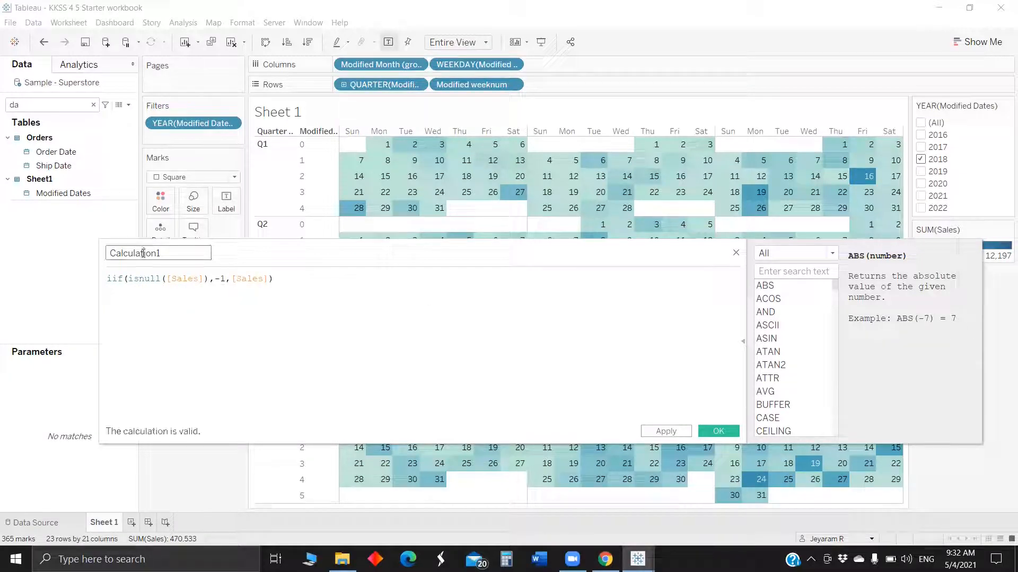
double_click(144, 253)
type("Coloe")
left_click(727, 433)
Search the data pane for Color and place the Color calculated field on Color.
left_click(39, 106)
key("BackSpace")
key("BackSpace")
type("C")
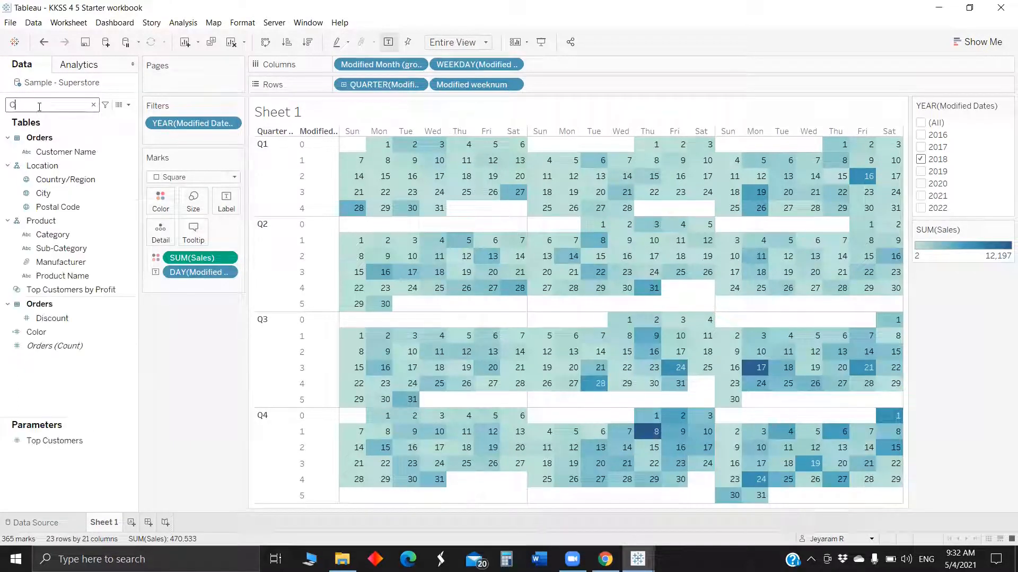
type("olo")
left_click_drag(36, 147, 159, 204)
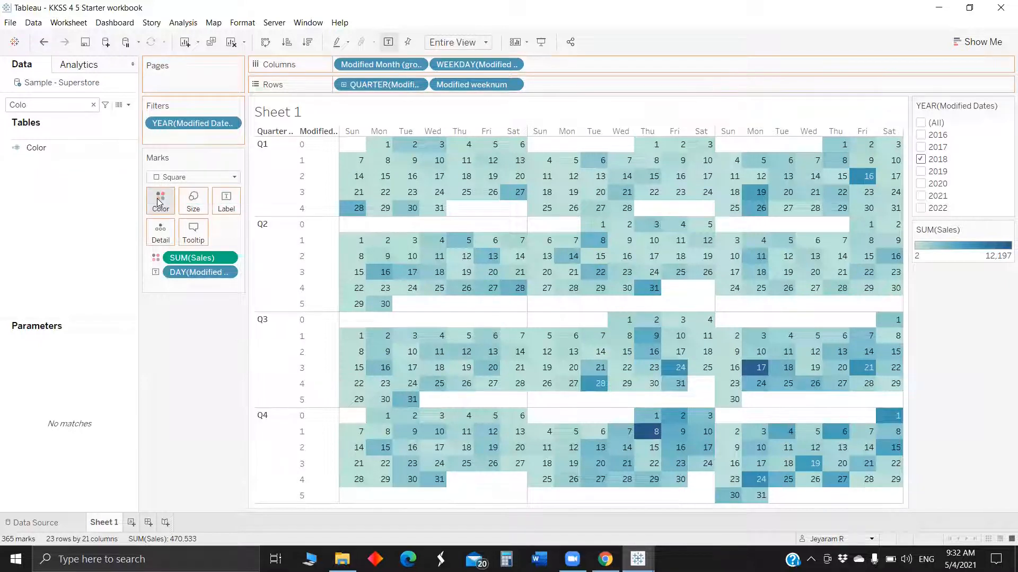
Edit the colour palette so its low end is white (#ffffff) and Use Full Color Range is on.
left_click(155, 257)
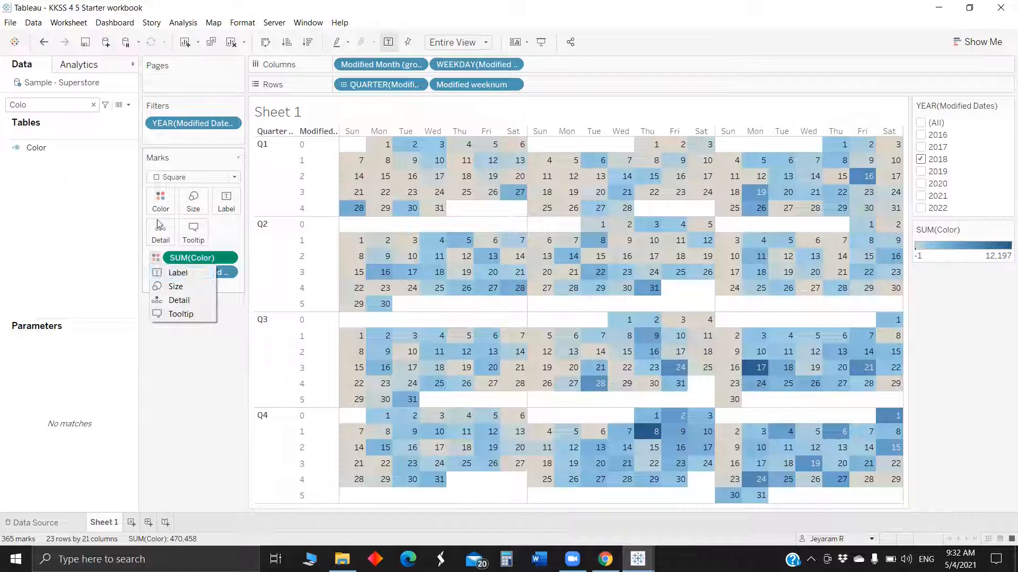
left_click(161, 200)
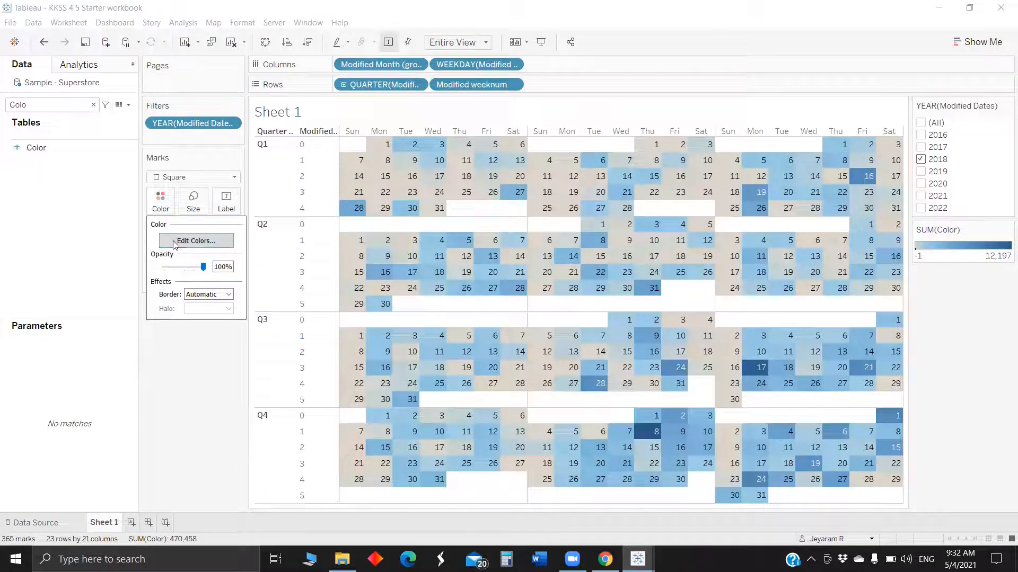
left_click(173, 240)
left_click(417, 254)
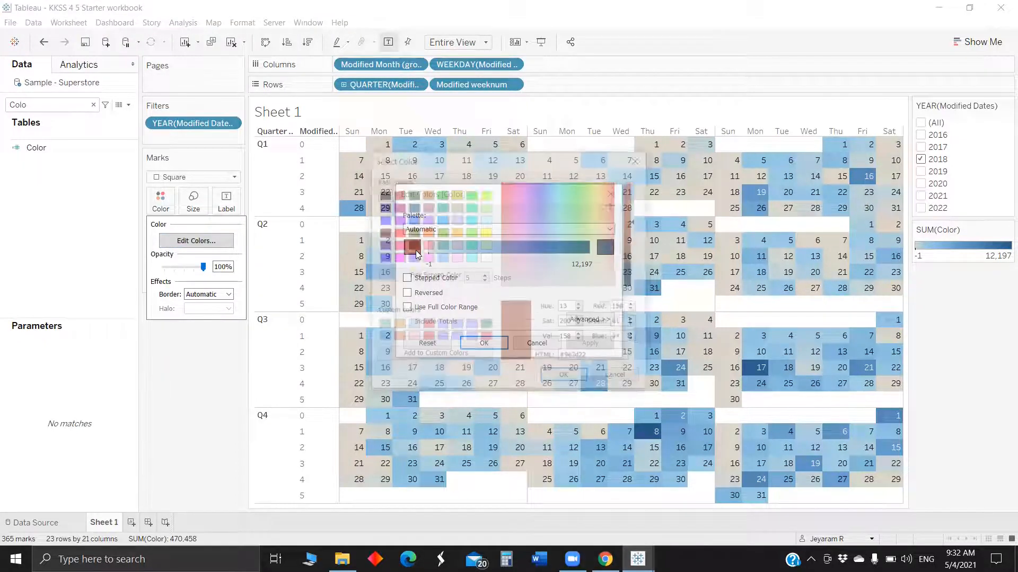
left_click(486, 257)
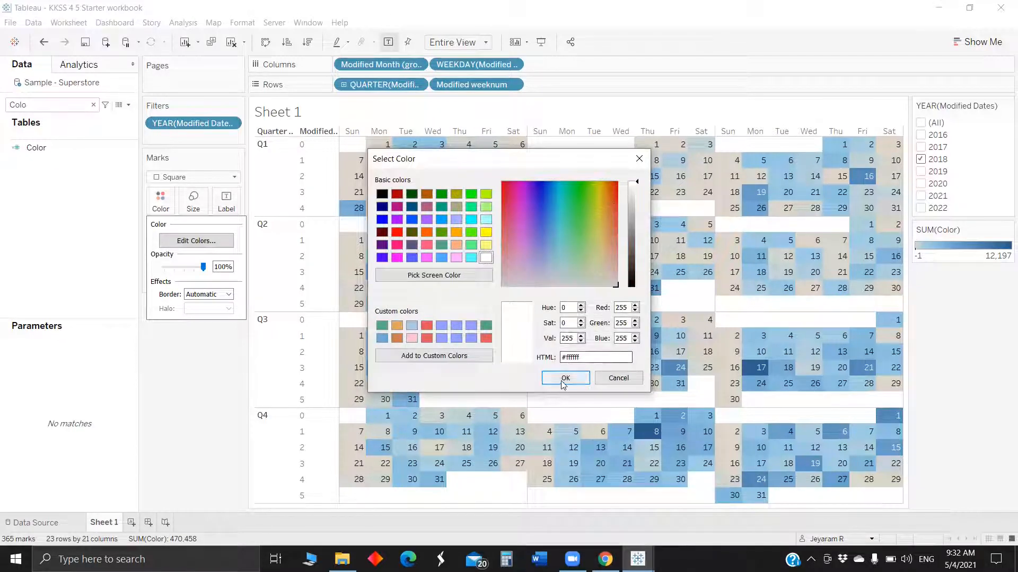
left_click(565, 376)
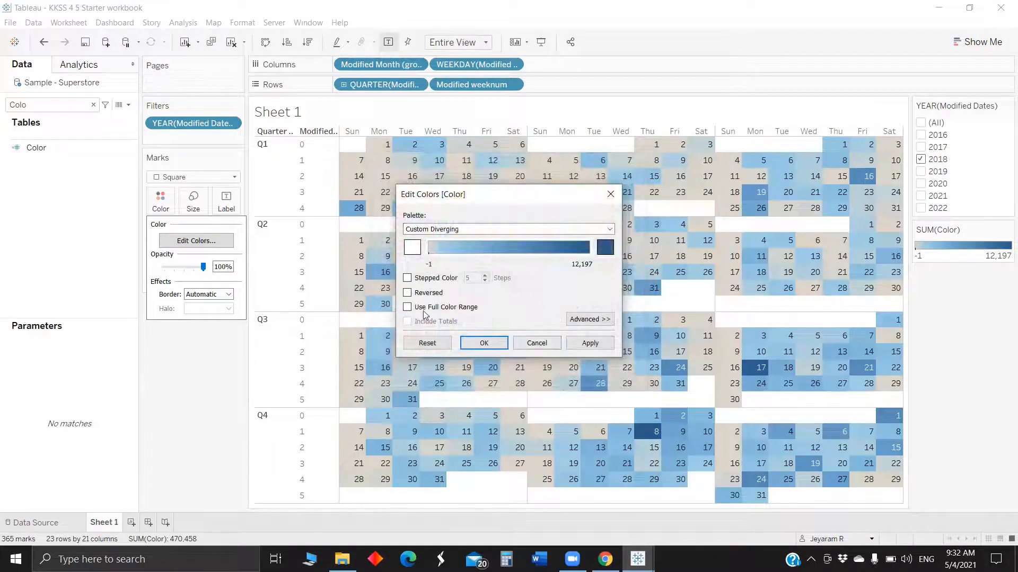
left_click(407, 307)
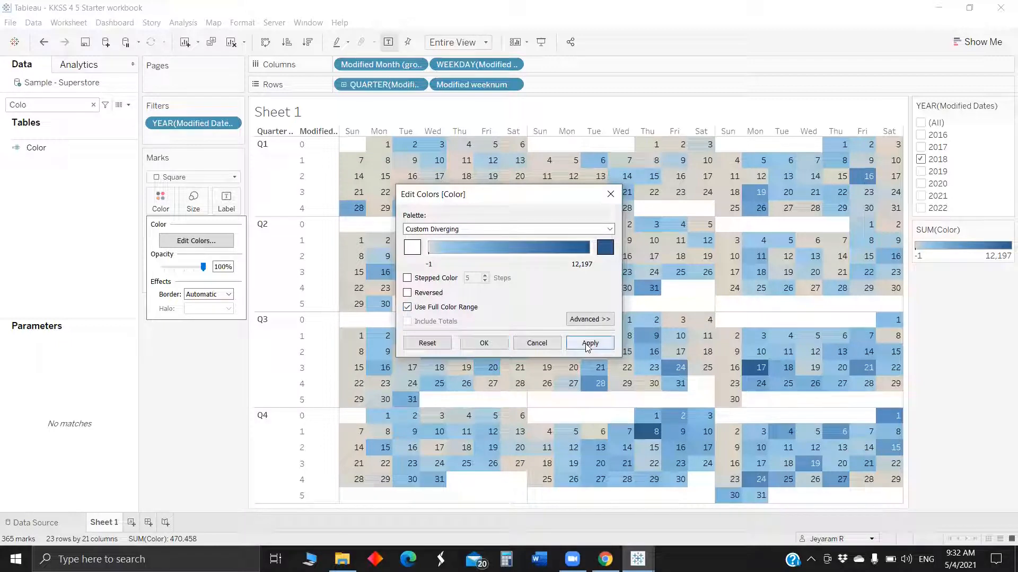
left_click(590, 344)
left_click(483, 343)
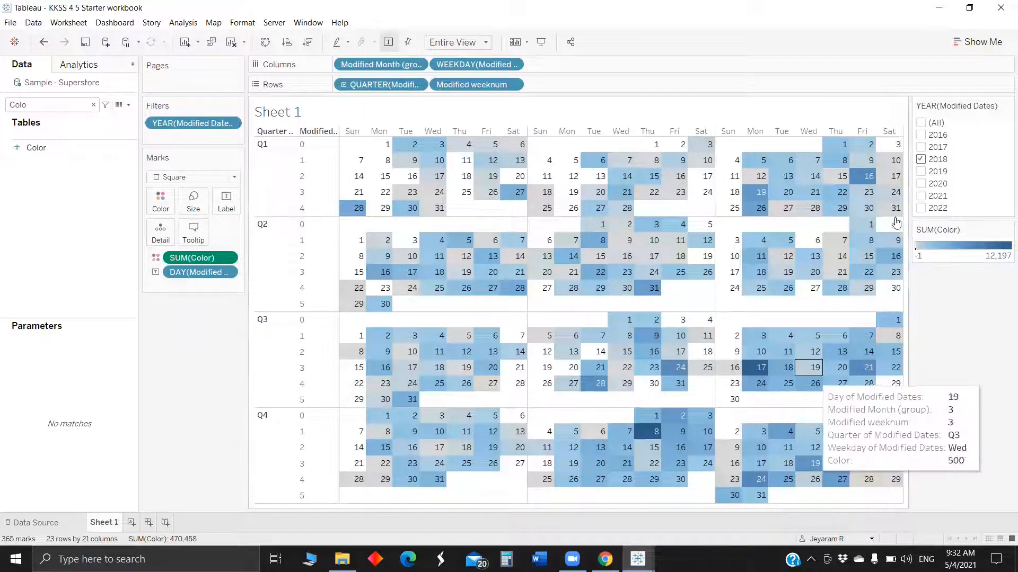
Filter the calendar to 2019 only and change the year filter to a single-value list.
left_click(922, 178)
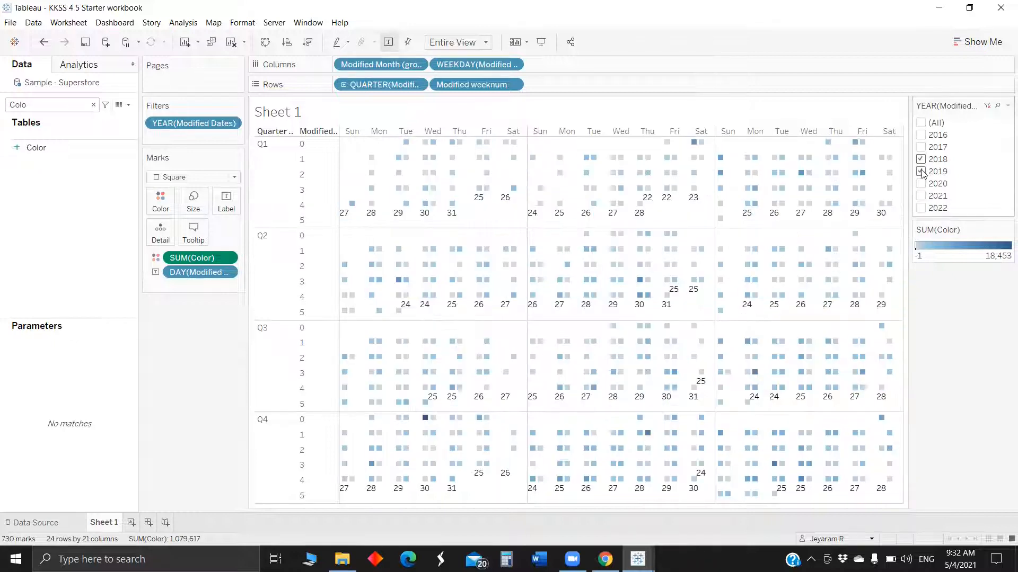
left_click(920, 159)
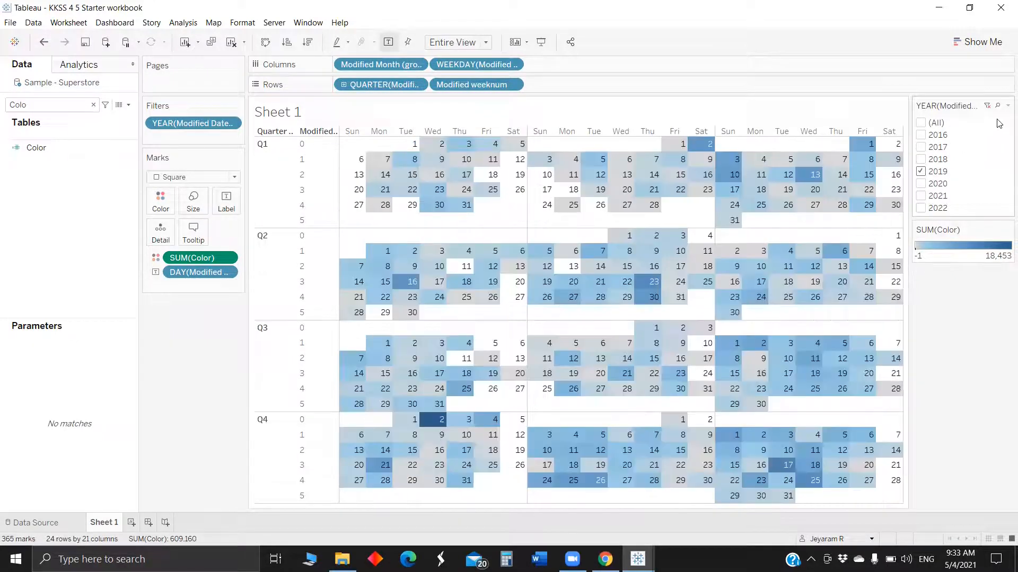
left_click(1007, 106)
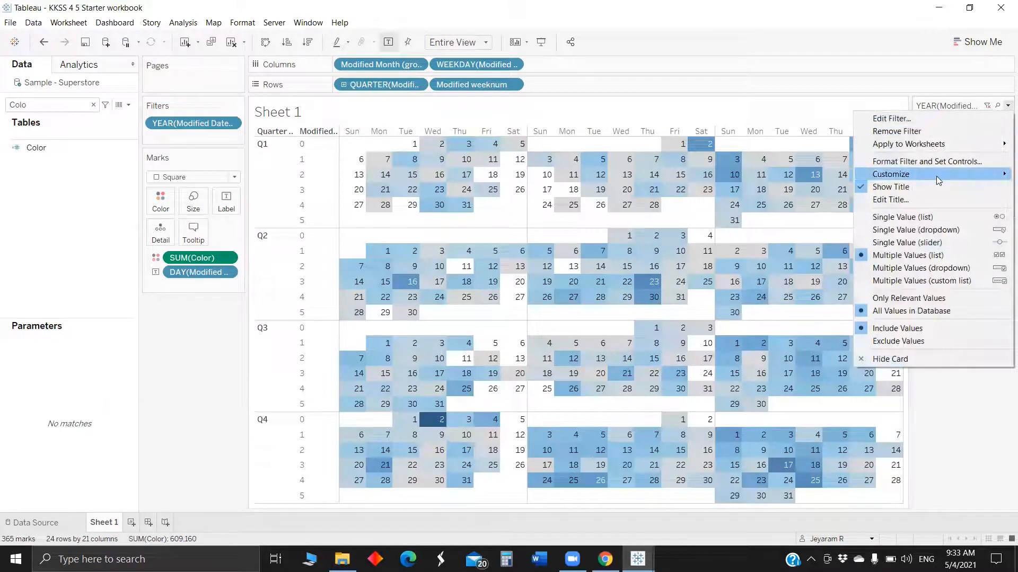
mouse_move(939, 180)
left_click(834, 177)
mouse_move(943, 173)
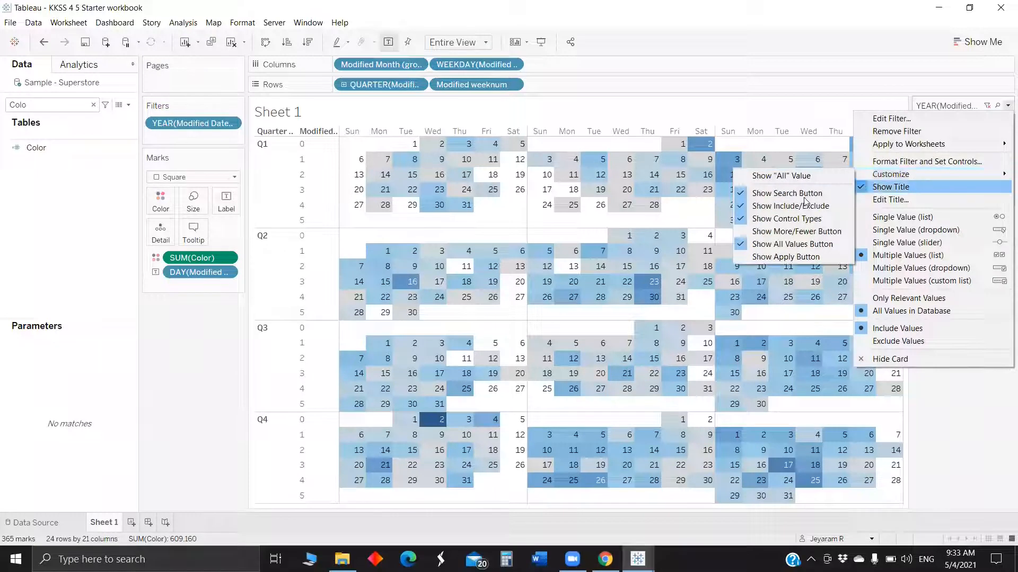
left_click(901, 217)
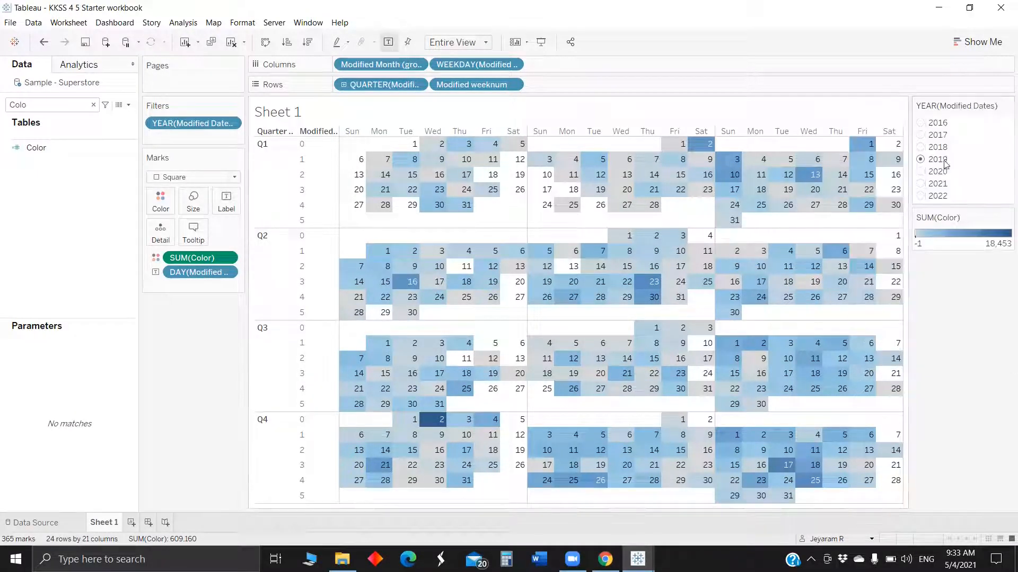
Switch the year filter through 2018, 2021 and 2022 and back to 2019 to check the calendar.
left_click(921, 148)
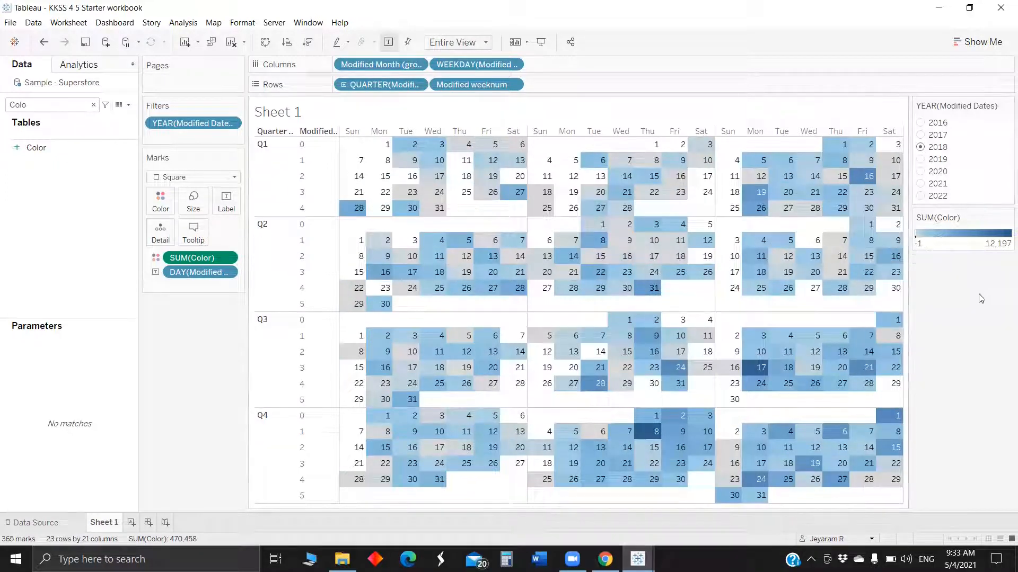
left_click(921, 183)
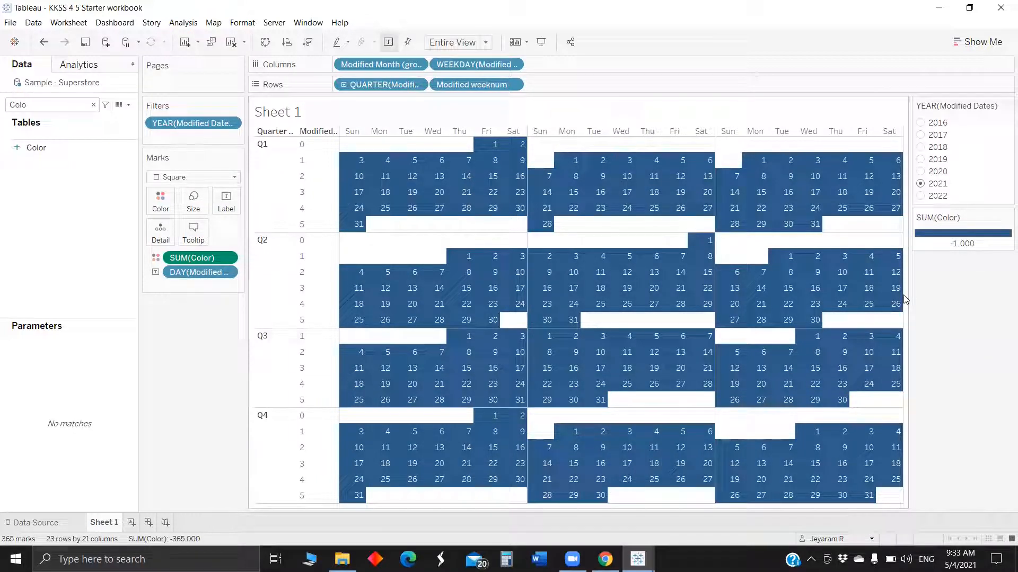
left_click(921, 199)
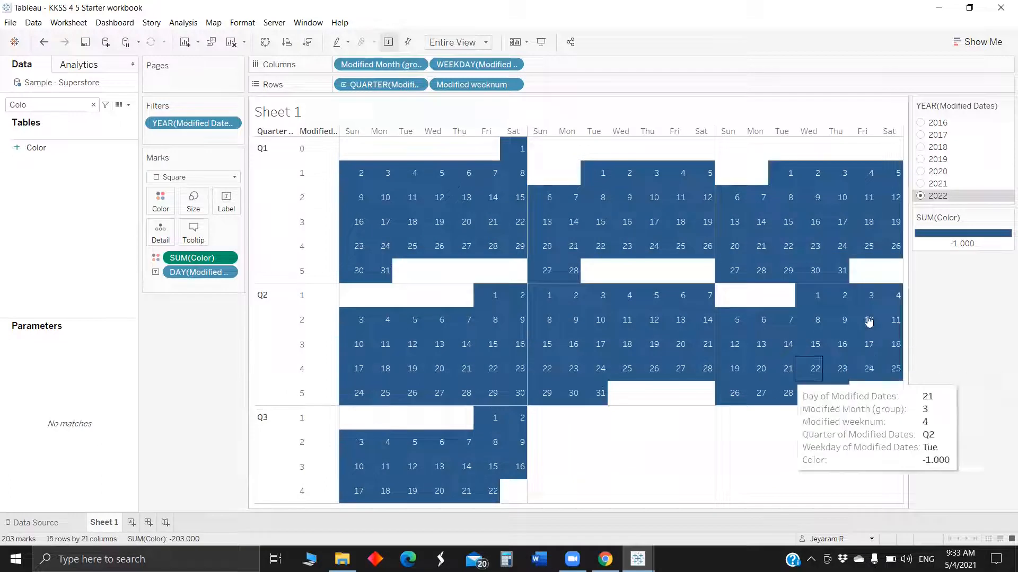
left_click(920, 159)
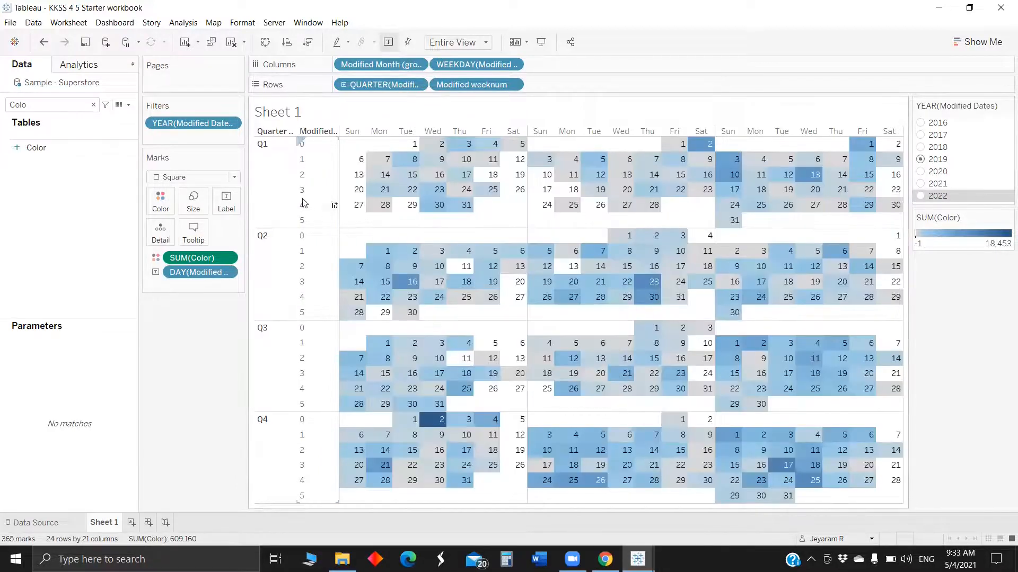
Hide the row field labels and the quarter and week-number row headers.
right_click(315, 132)
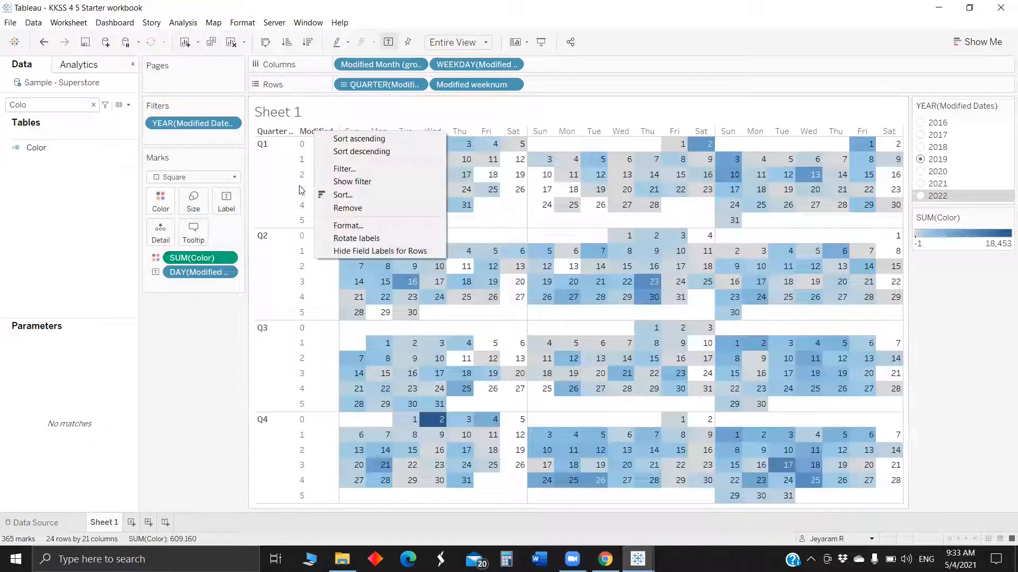
left_click(345, 251)
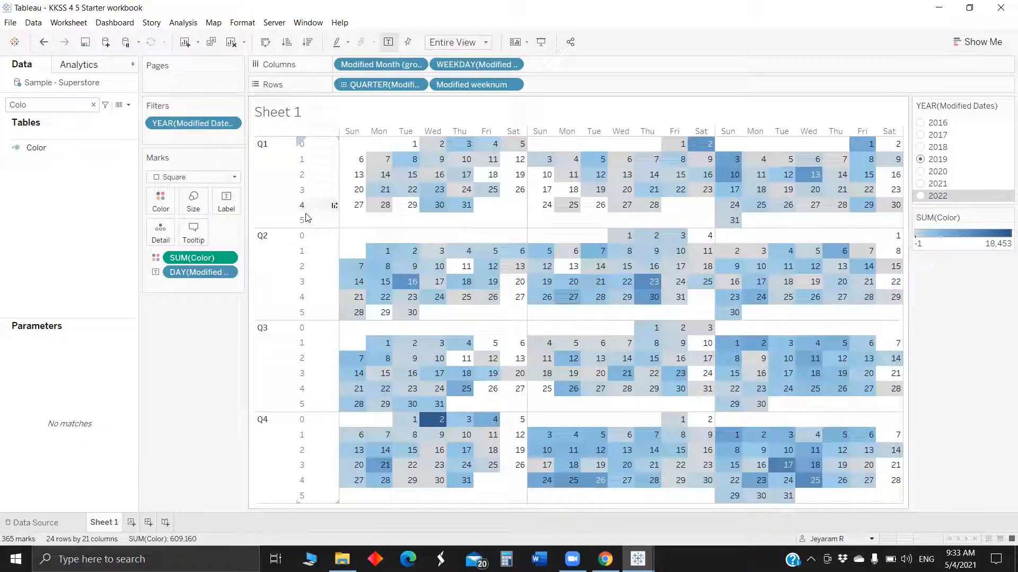
right_click(264, 168)
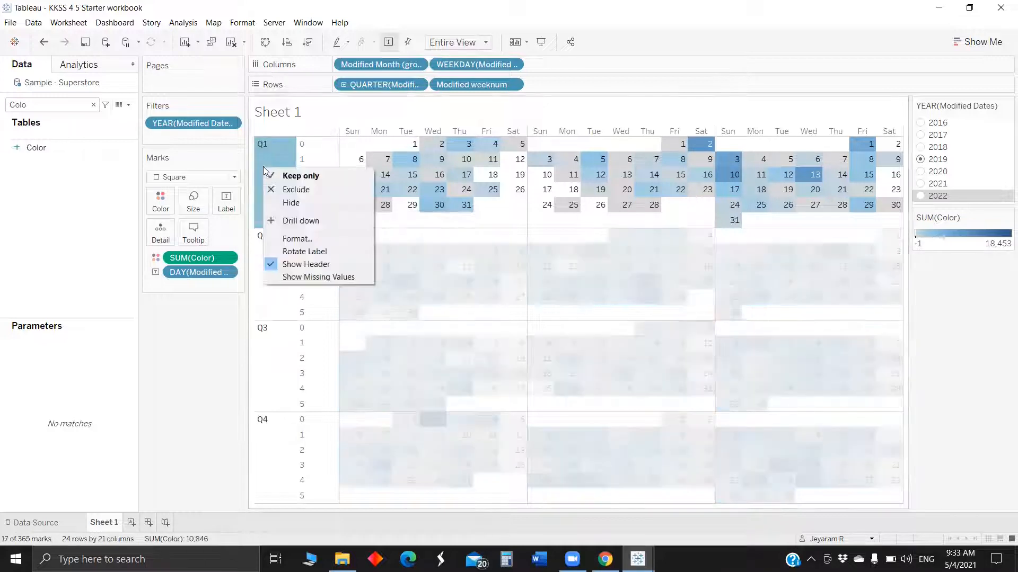
left_click(309, 262)
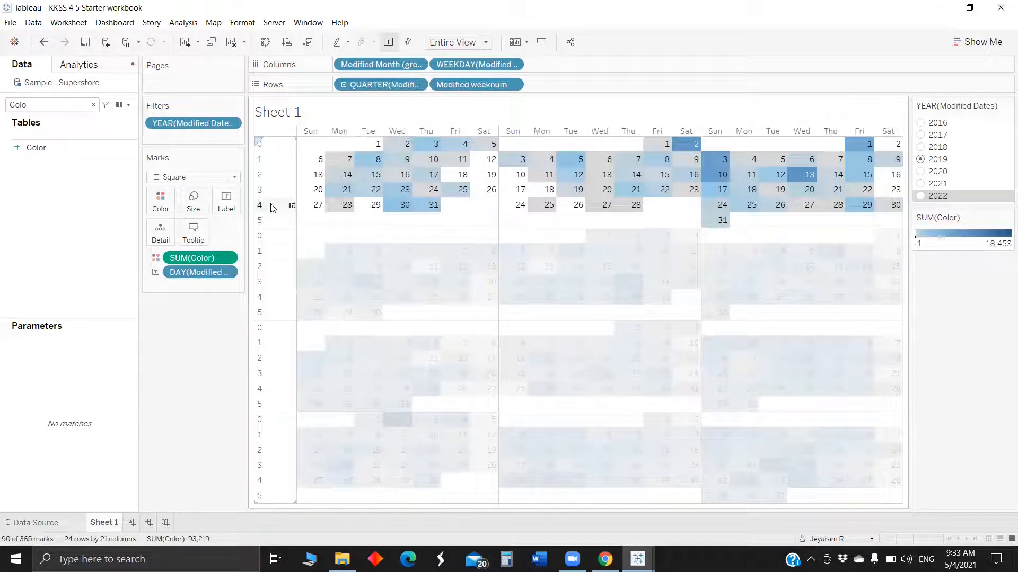
right_click(271, 208)
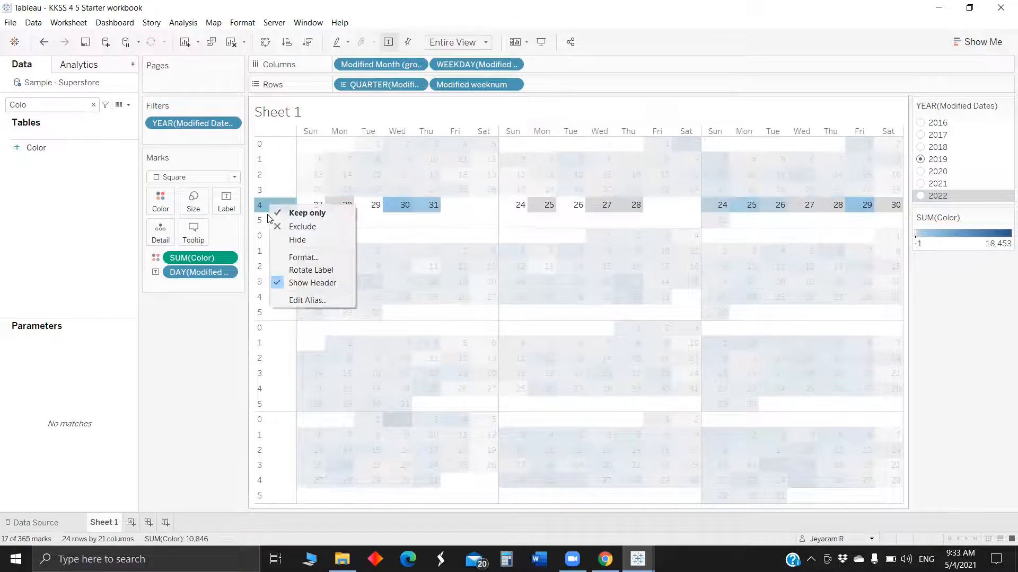
left_click(328, 284)
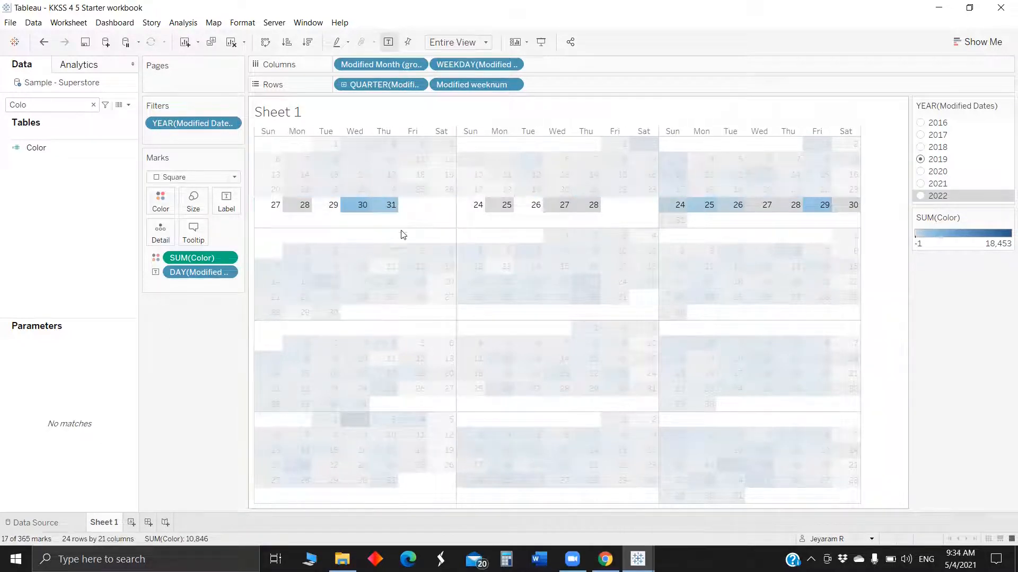
left_click(525, 241)
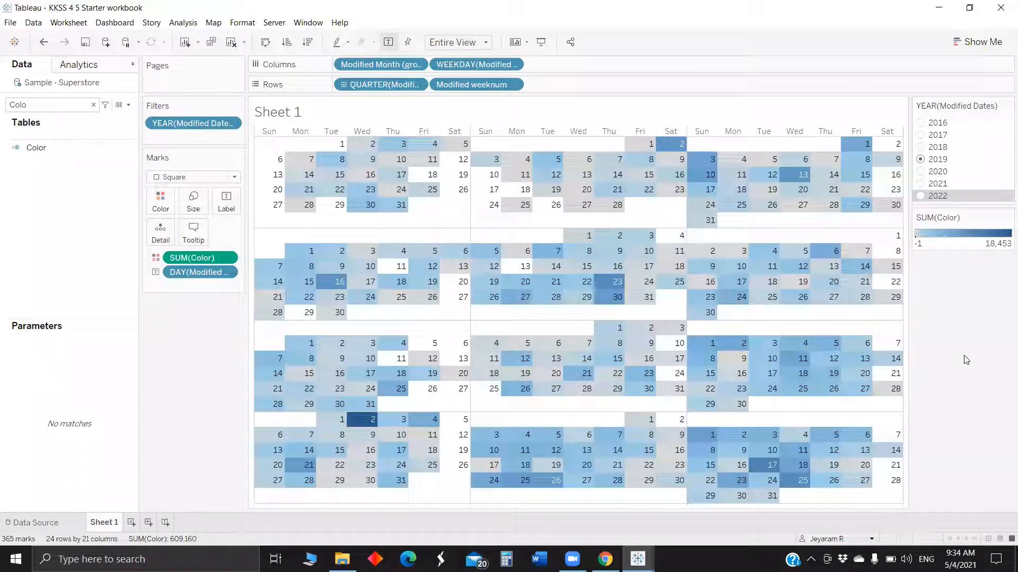
Replace the sheet title with the YEAR(Modified Dates) field.
right_click(326, 109)
left_click(350, 113)
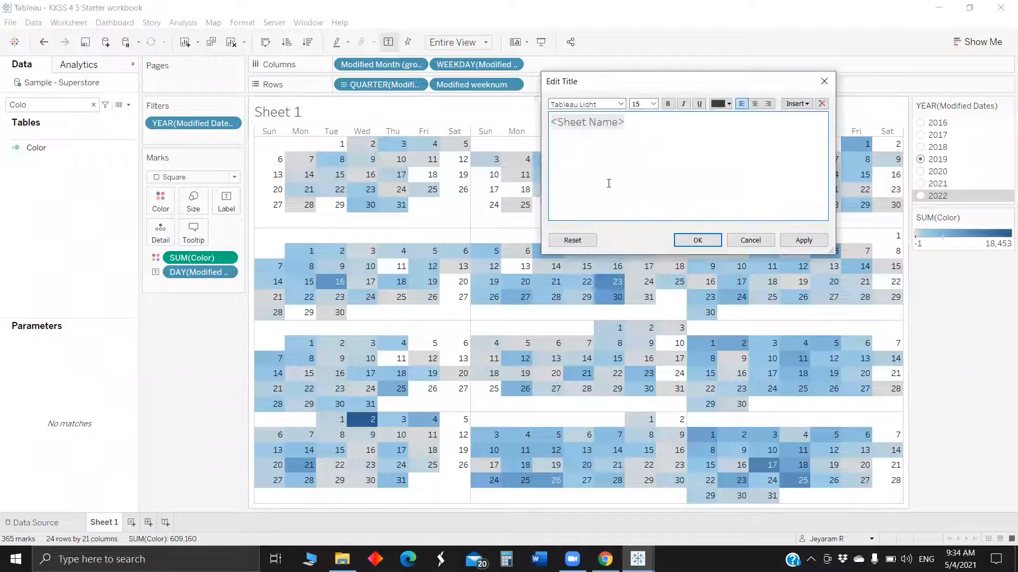
left_click(795, 103)
left_click(837, 381)
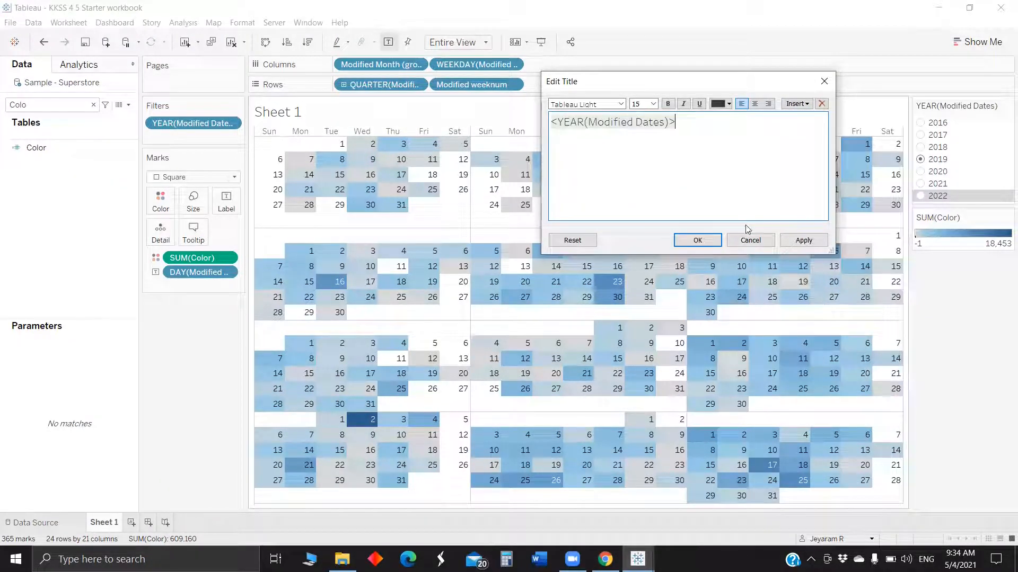
left_click(805, 243)
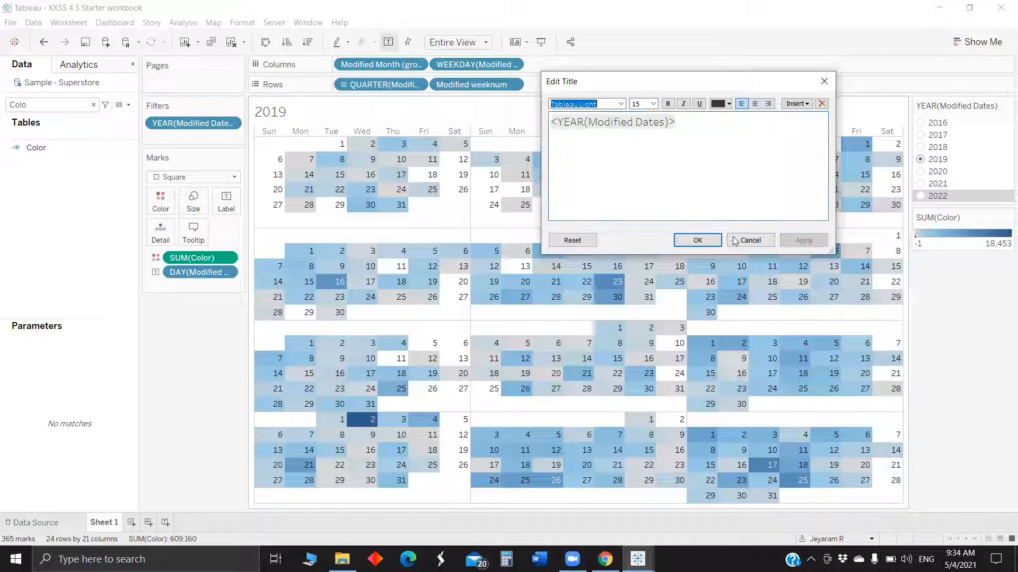
left_click(698, 241)
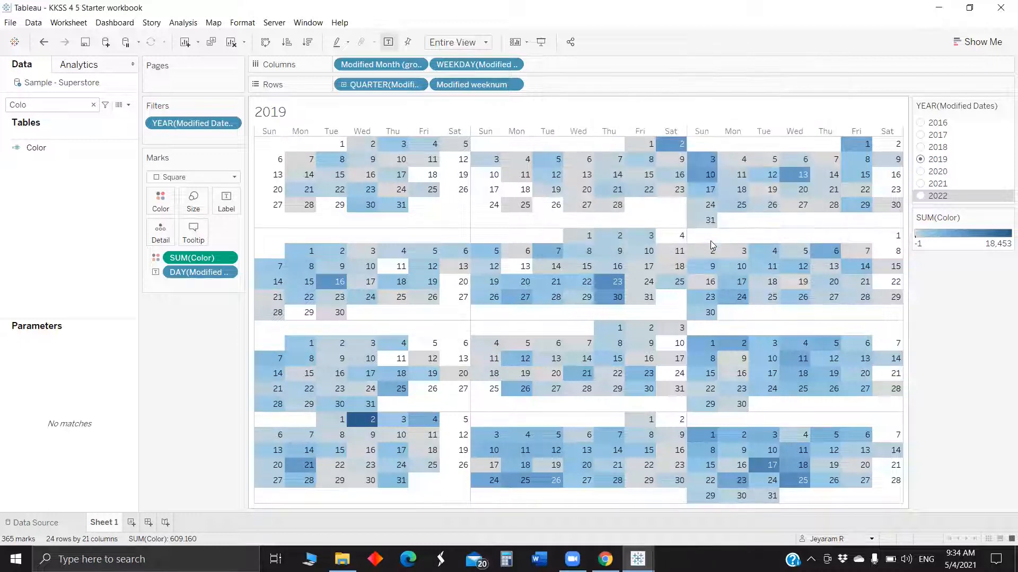
Add a new worksheet, then open the example workbook's Dynamic Scatter plot dashboard.
left_click(132, 522)
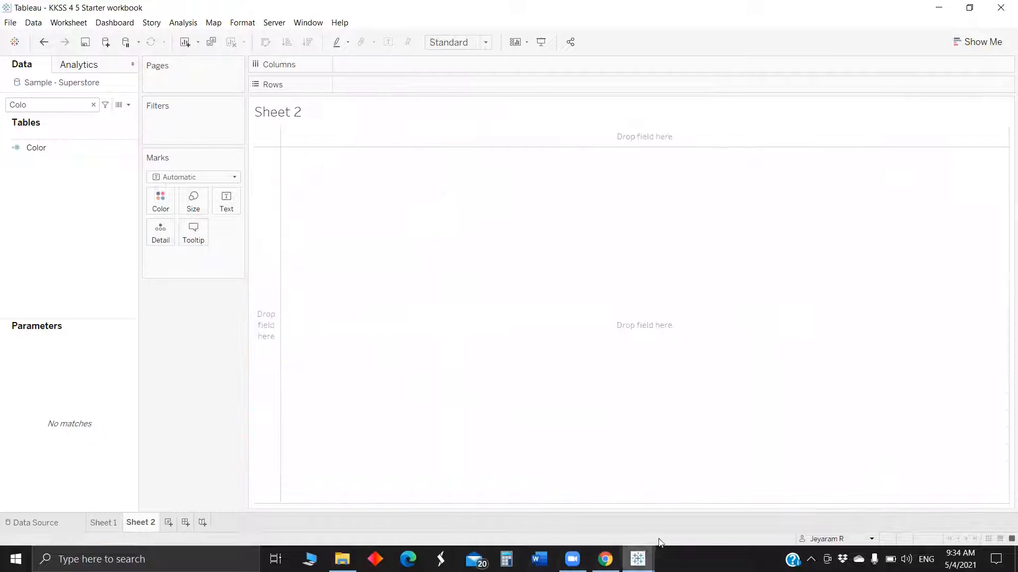
mouse_move(638, 559)
left_click(570, 508)
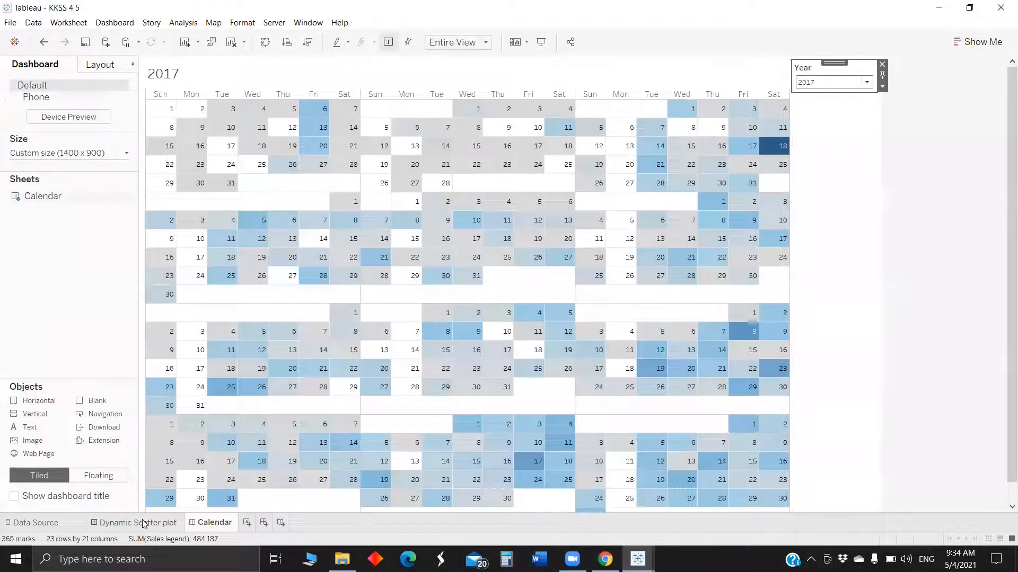
left_click(142, 522)
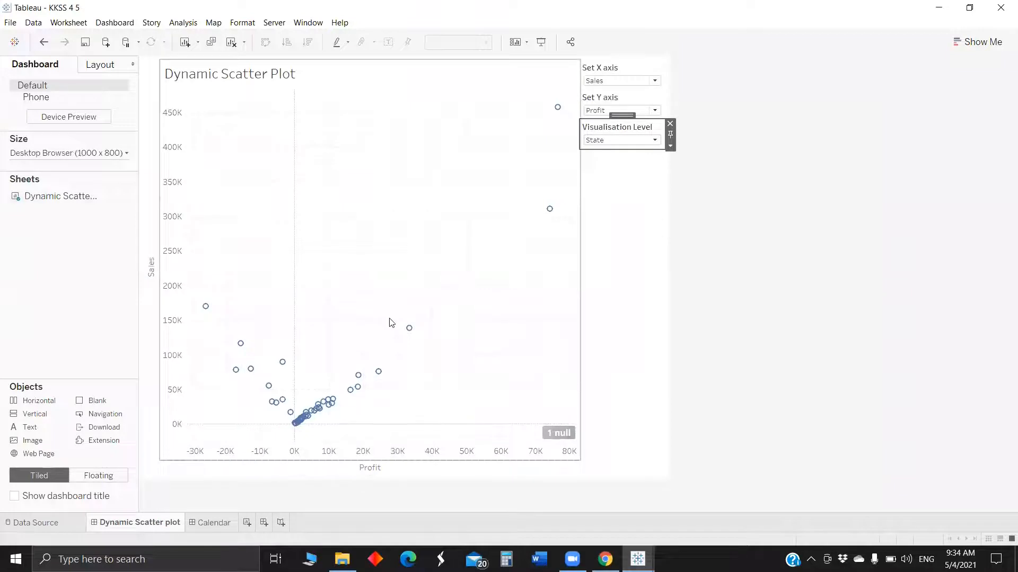
Switch the example dashboard's Visualisation Level between Region and State to see how the scatter plot changes.
left_click(622, 139)
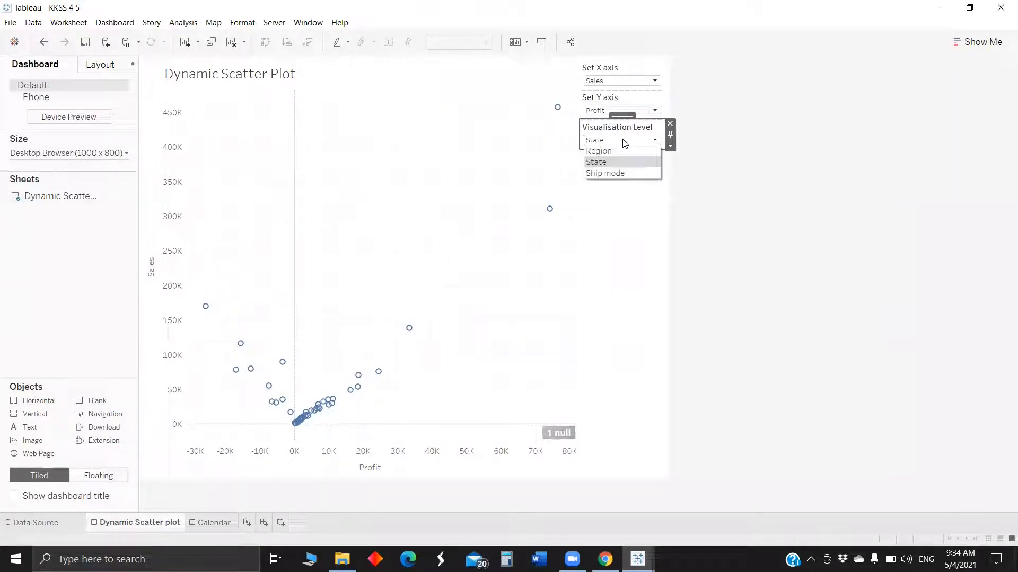
left_click(615, 151)
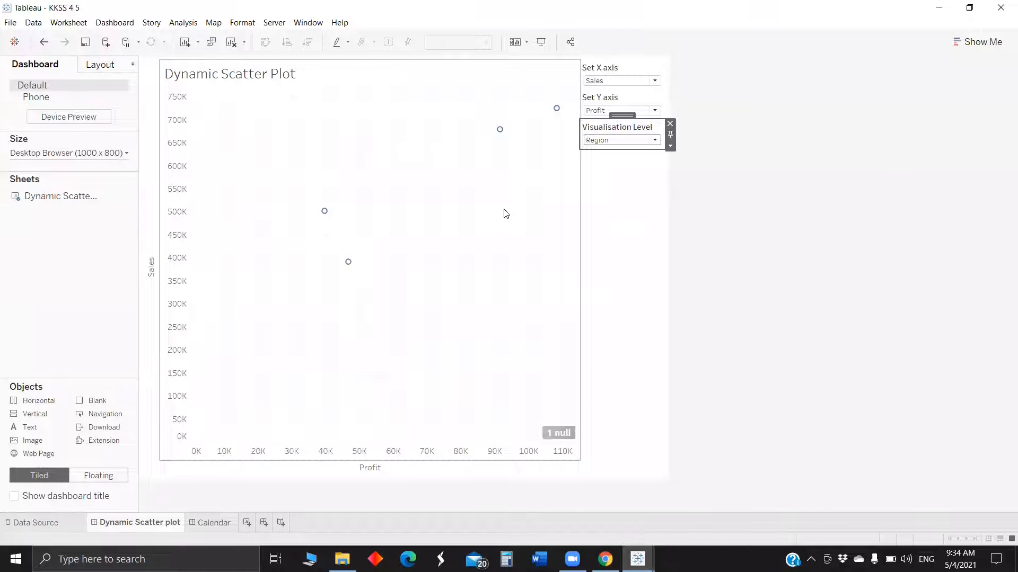
left_click(608, 142)
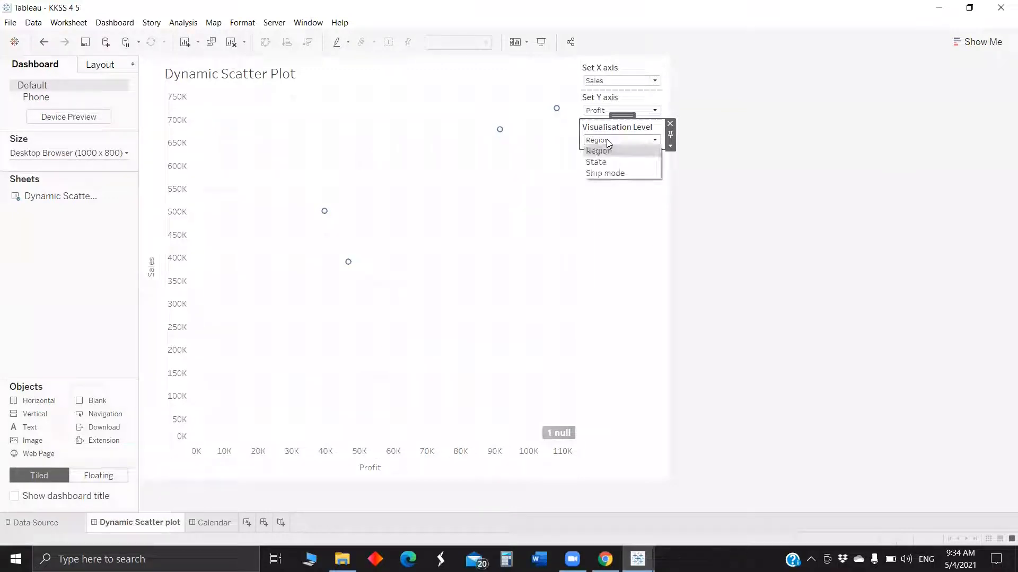
left_click(606, 157)
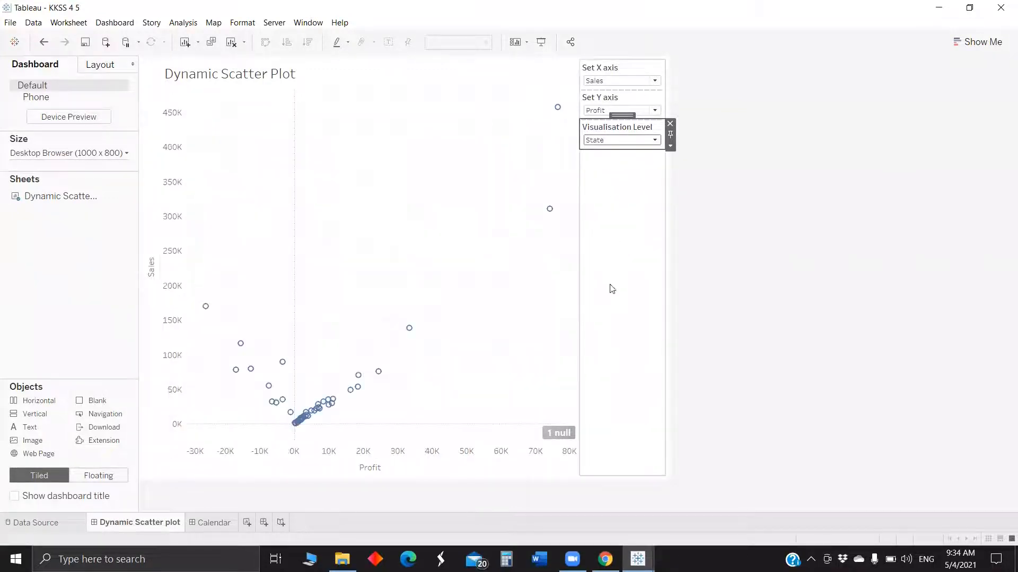
Switch to the starter workbook and place Sales on the rows of the new sheet.
mouse_move(638, 559)
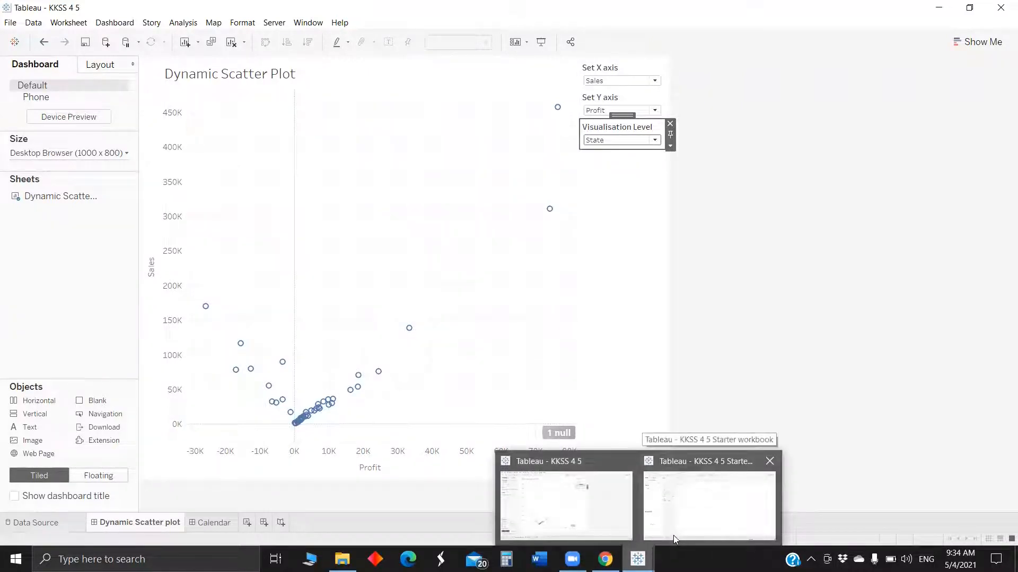
left_click(700, 502)
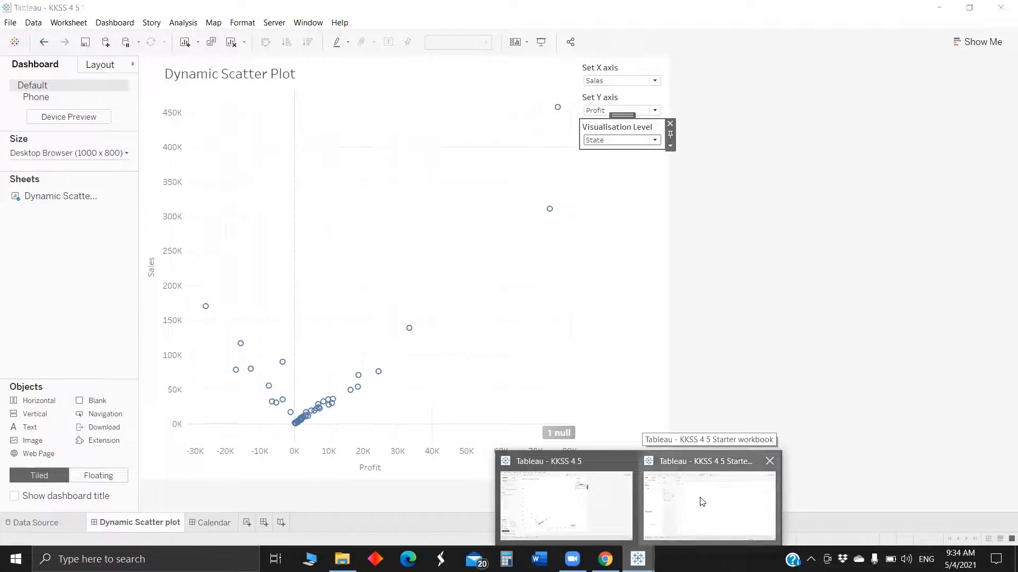
double_click(49, 105)
key("BackSpace")
type("sum")
key("BackSpace")
key("BackSpace")
key("BackSpace")
type("sal")
left_click_drag(46, 162, 380, 88)
Search for Profit and place it on the columns to form a Sales versus Profit scatter.
double_click(35, 106)
key("BackSpace")
type("sum")
key("BackSpace")
key("BackSpace")
key("BackSpace")
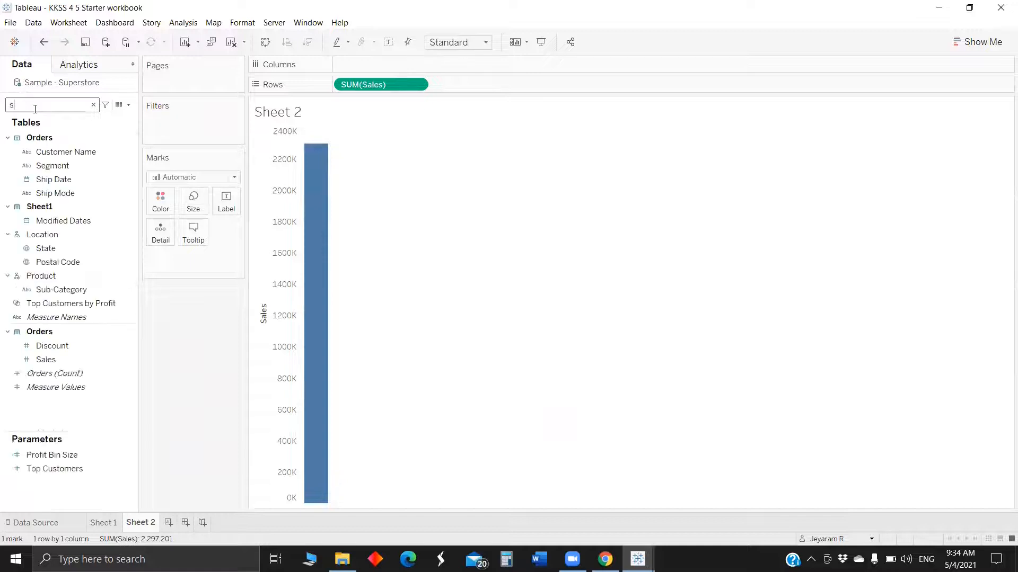
type("pro")
left_click_drag(46, 207, 383, 62)
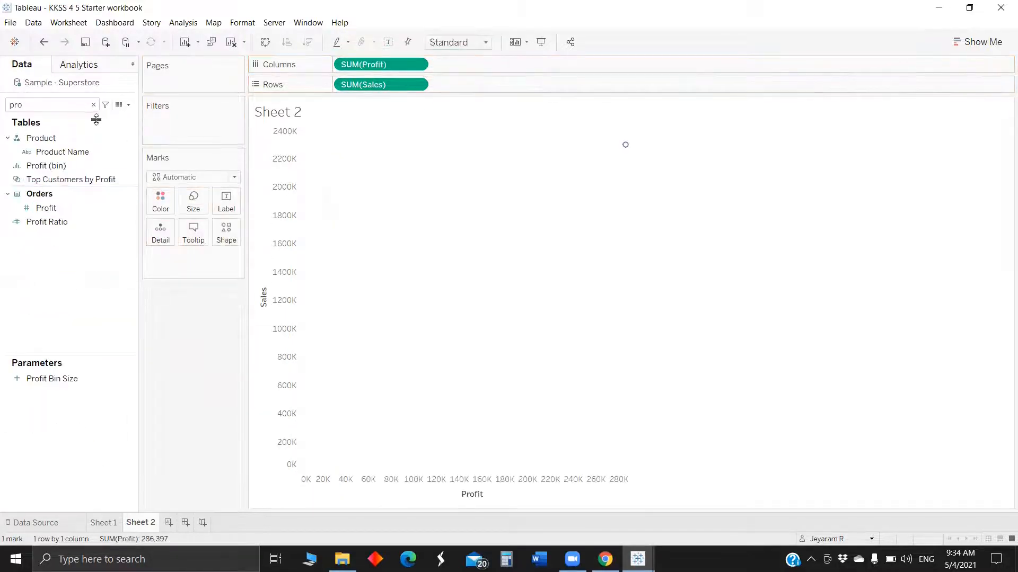
Add Region to the marks as detail so each region becomes a point.
double_click(61, 105)
type("regio")
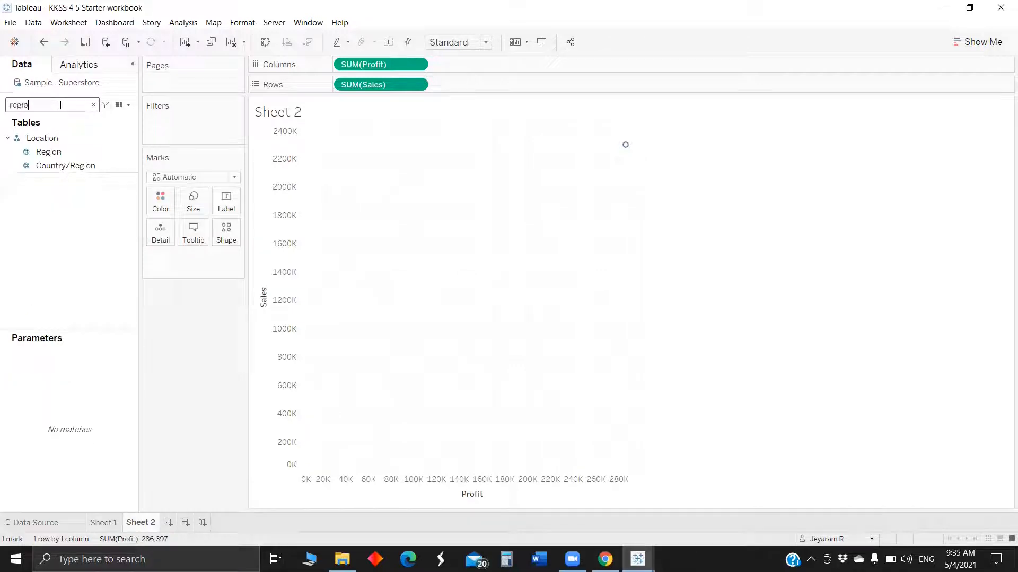
left_click(68, 154)
left_click(193, 232)
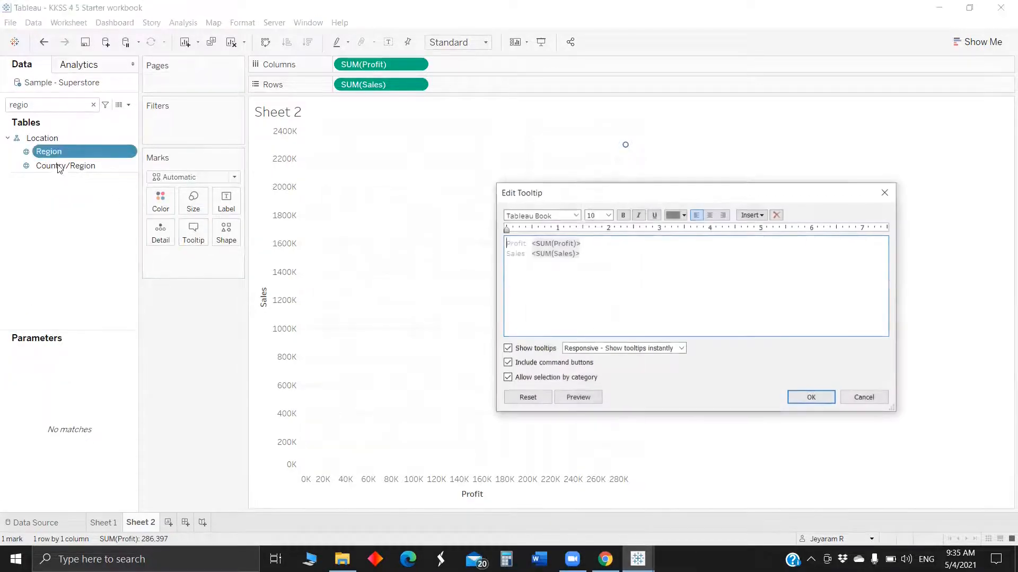
left_click(884, 191)
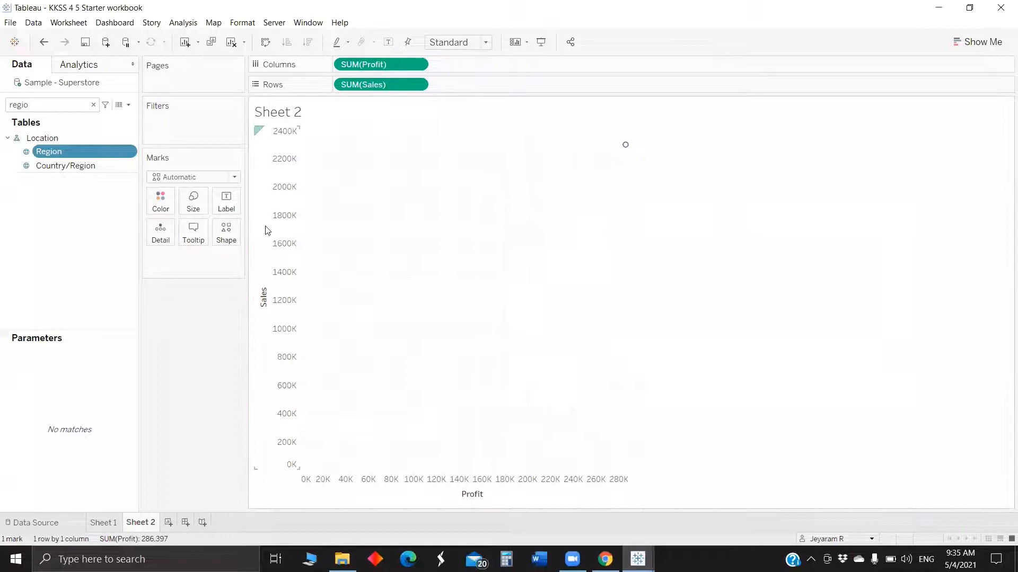
left_click_drag(38, 159, 160, 237)
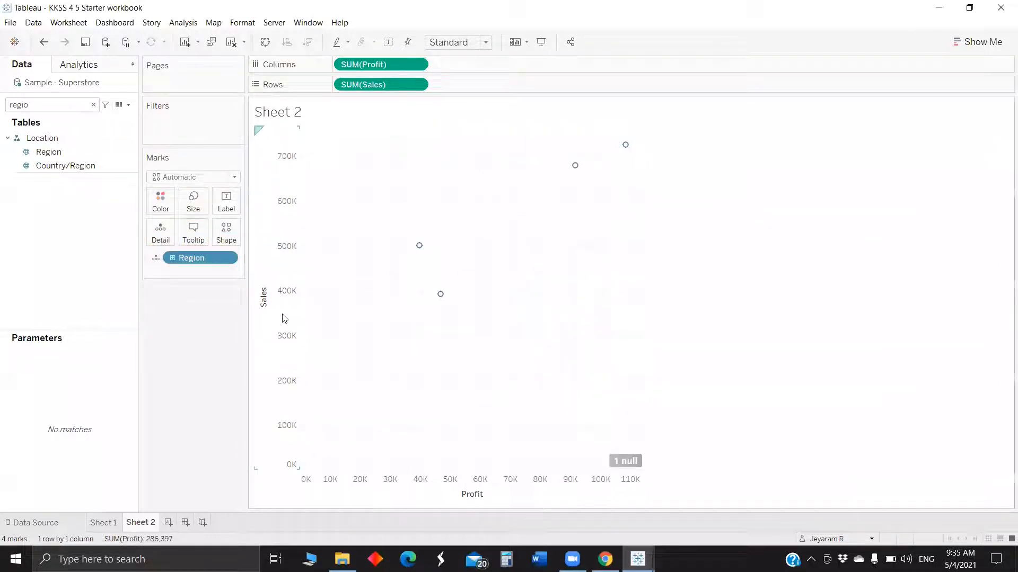
left_click(29, 103)
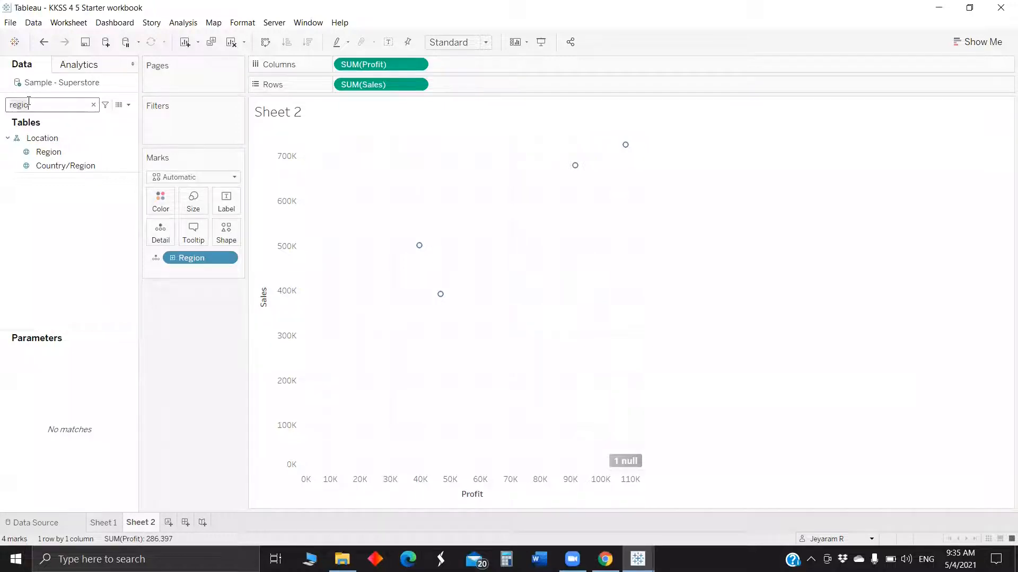
key("Escape")
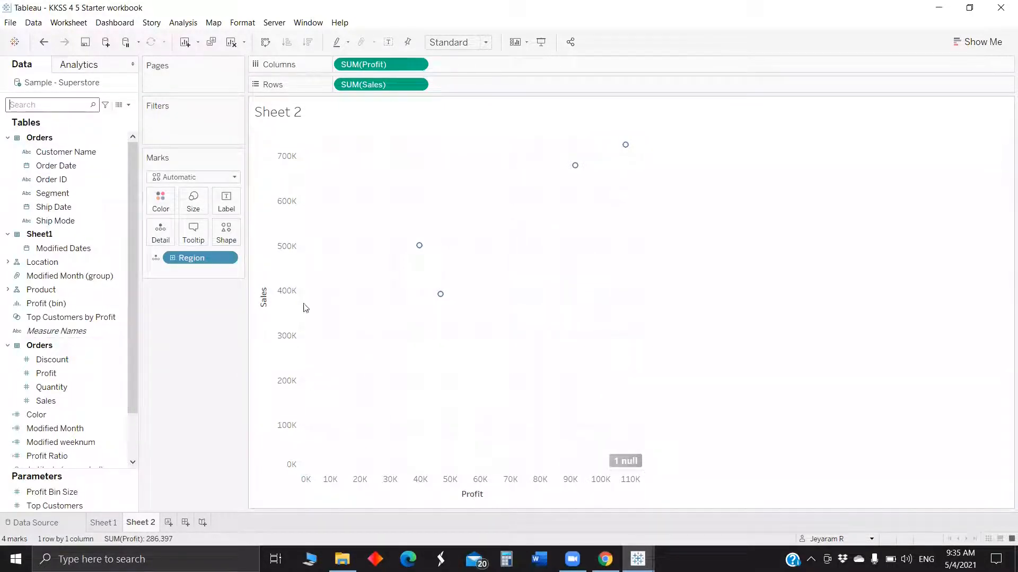
left_click(128, 106)
left_click(119, 116)
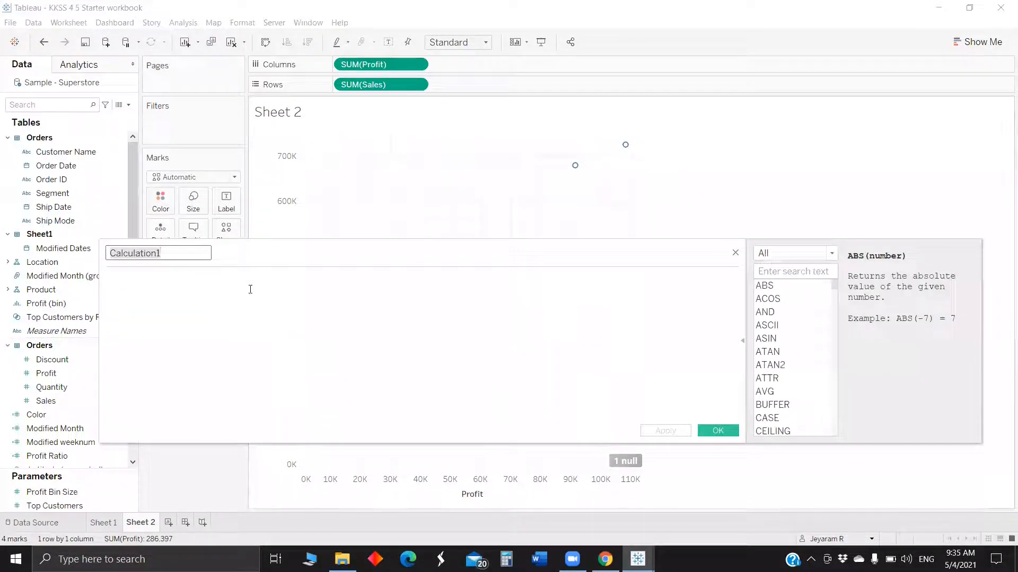
left_click(735, 253)
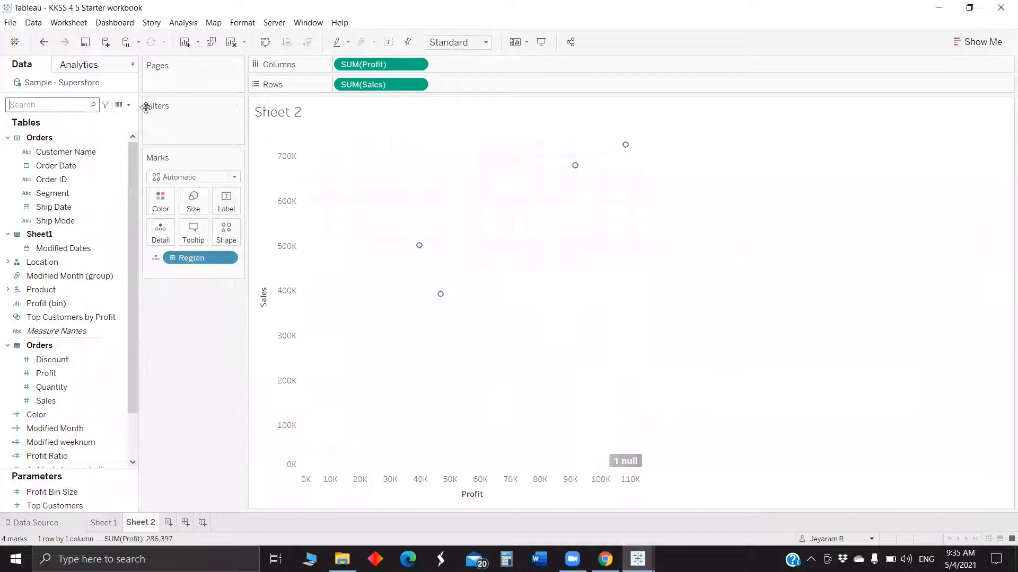
Create a string parameter named Set X axis whose allowable values come from a list.
left_click(128, 106)
left_click(120, 129)
key("ctrl+a")
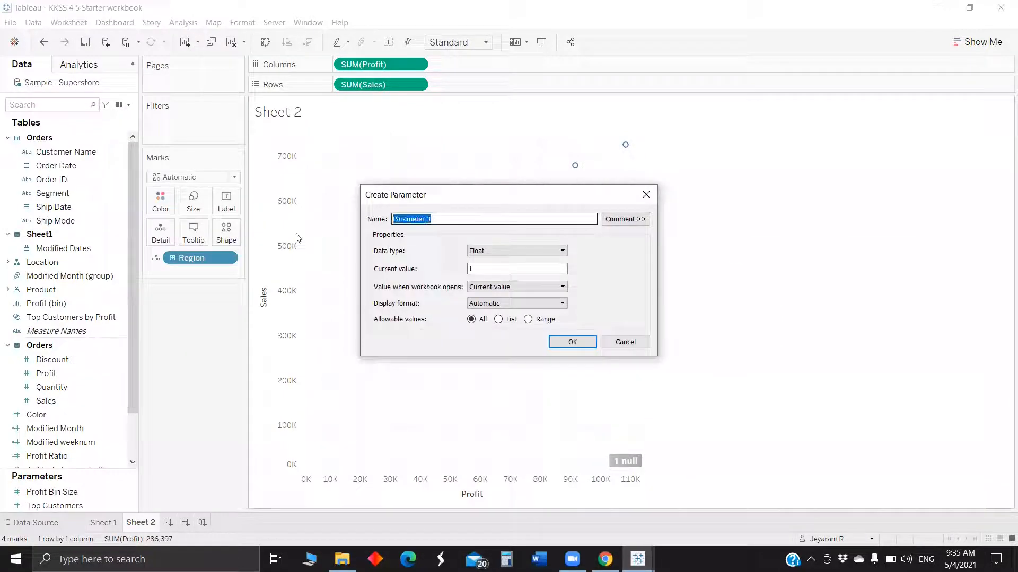
type("Set X axis")
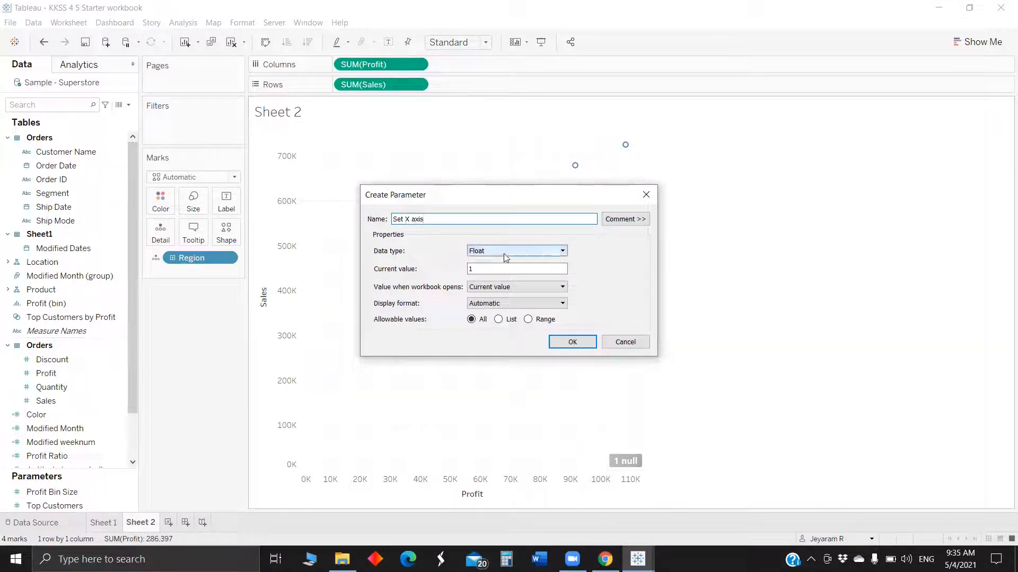
left_click(535, 251)
left_click(501, 279)
left_click(501, 319)
Enter Profit, Sales and Discount as the parameter's list values and confirm.
left_click(412, 368)
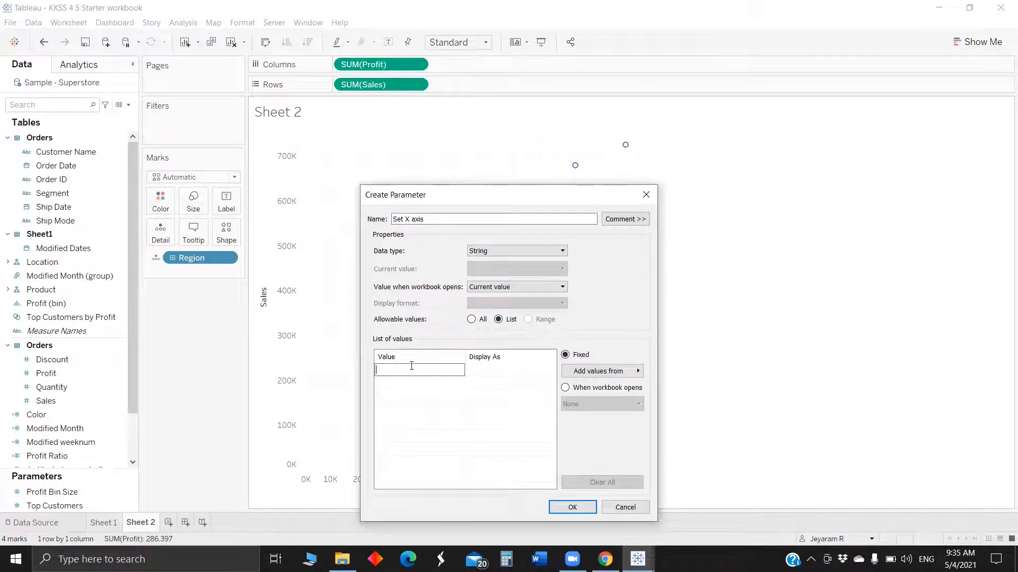
type("Profit")
key("Return")
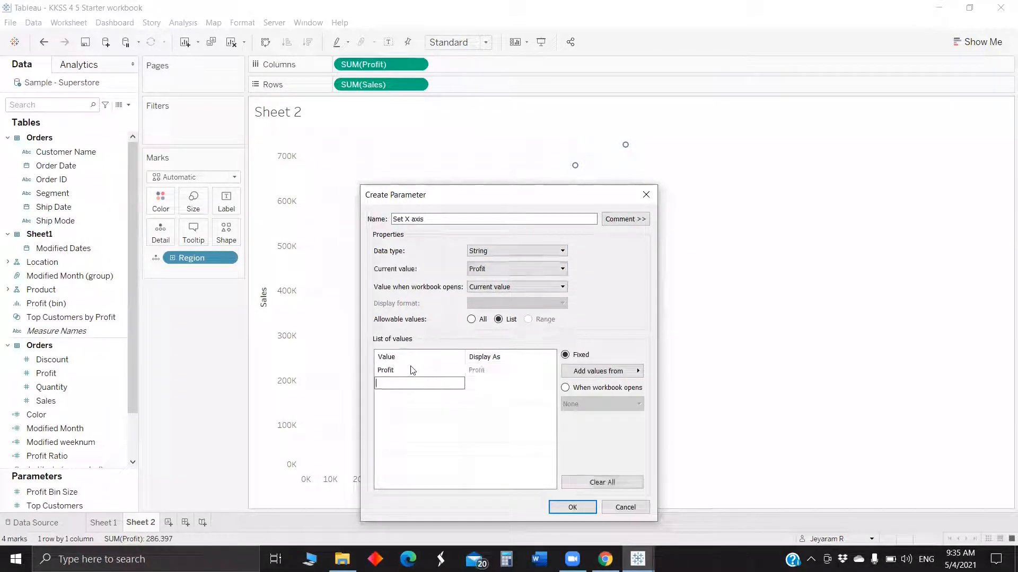
type("Sales")
key("Return")
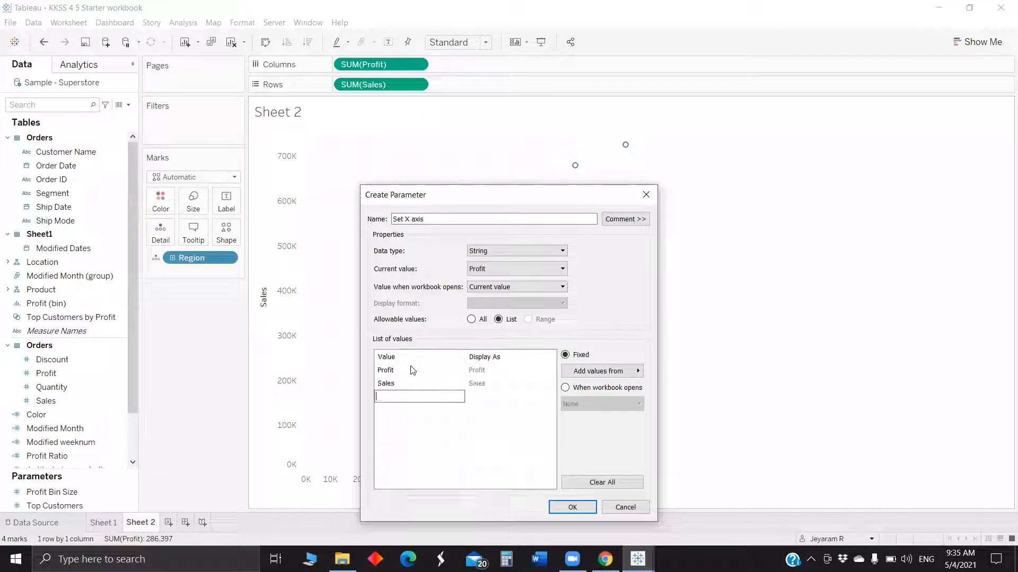
type("Discount")
left_click(570, 510)
left_click(572, 508)
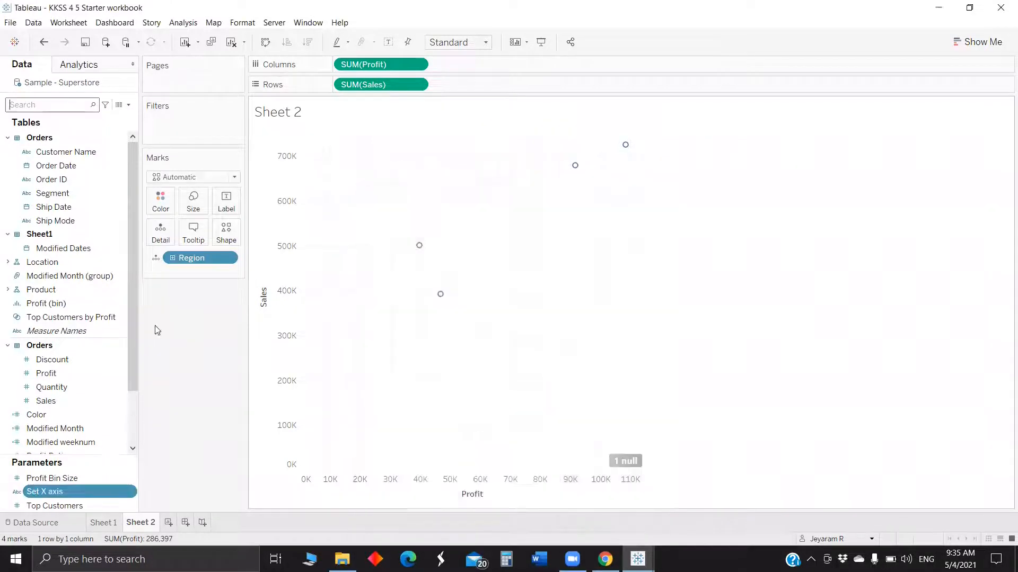
Duplicate the Set X axis parameter and rename the copy Set Y axis.
right_click(61, 492)
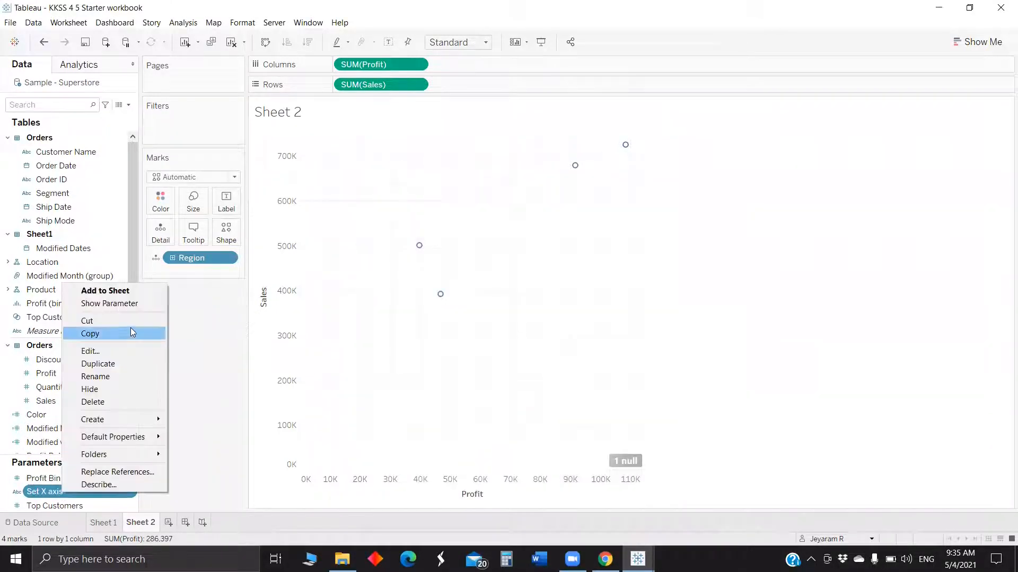
left_click(121, 366)
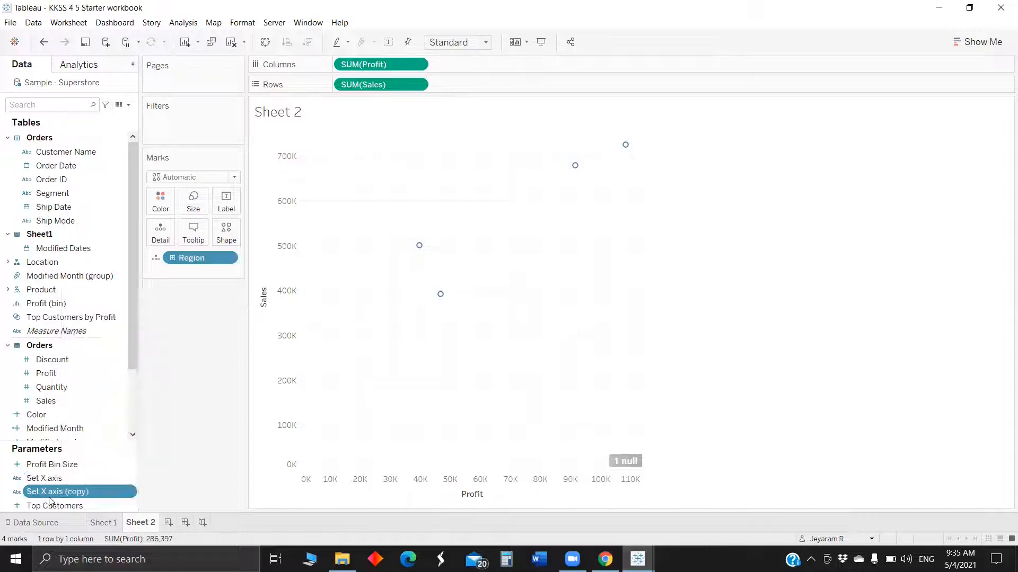
right_click(56, 493)
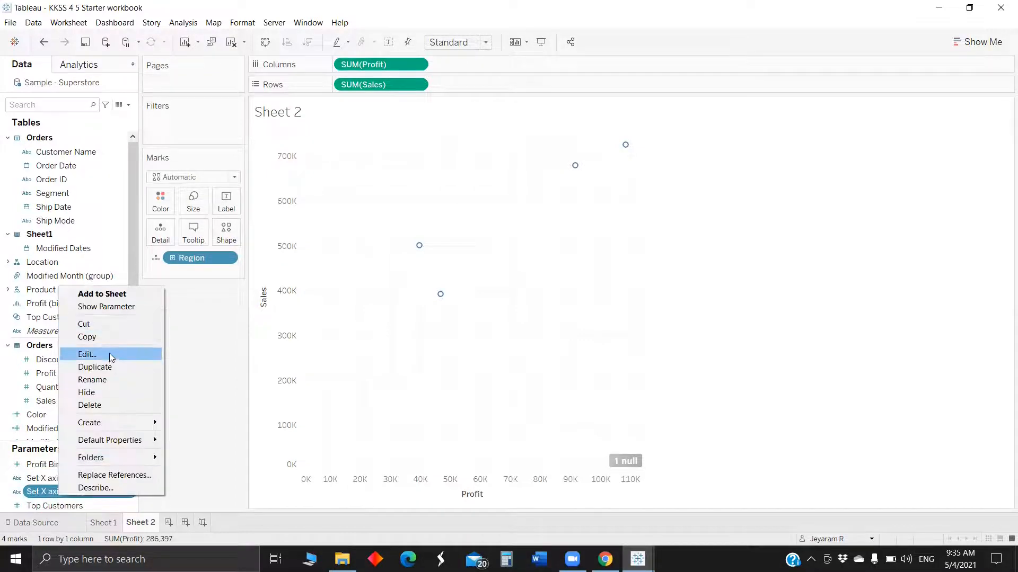
left_click(109, 354)
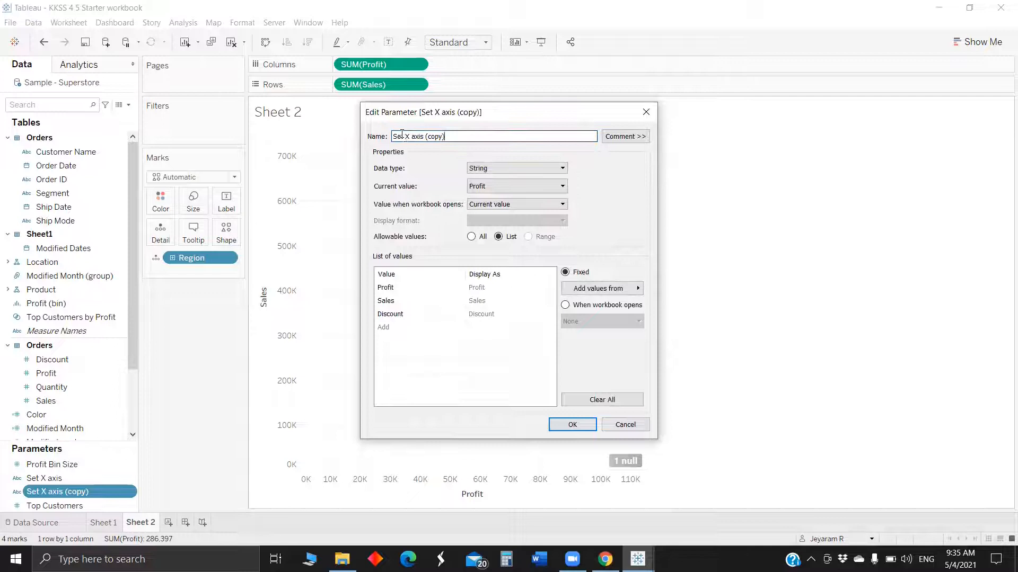
left_click_drag(405, 139, 583, 136)
type("Y axis")
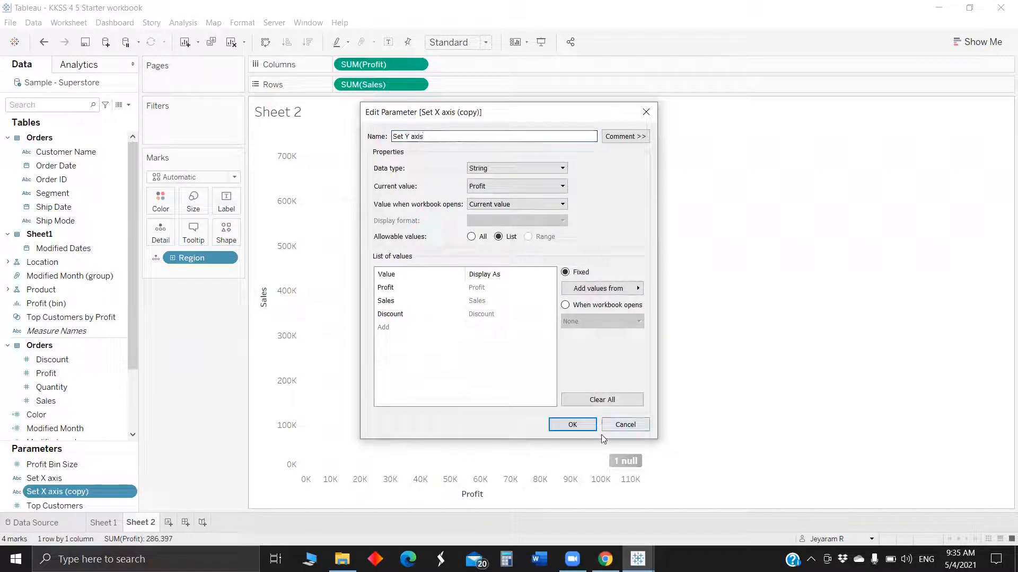
left_click(573, 425)
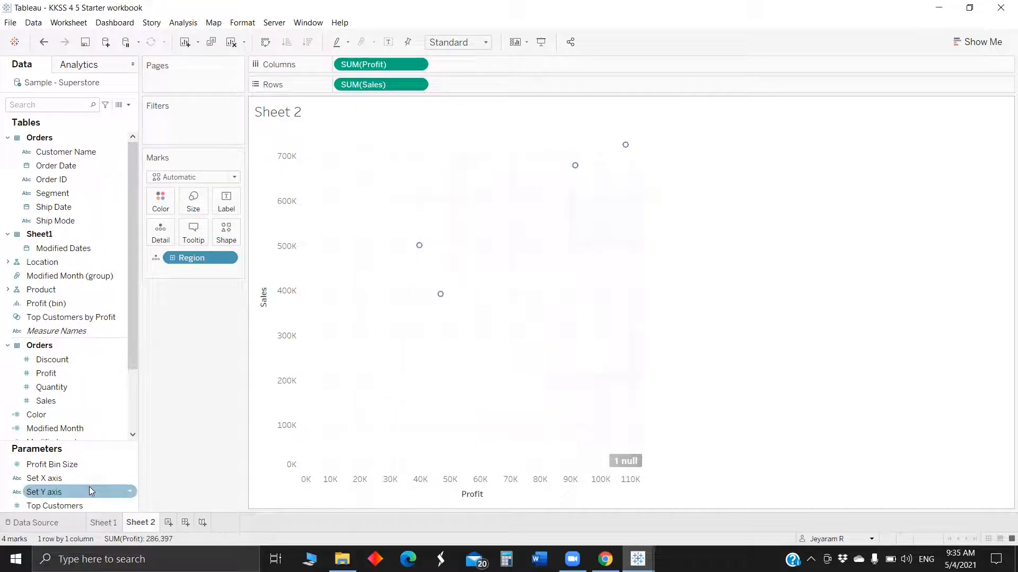
Duplicate the Set Y axis parameter and rename the copy Visualisation Level.
right_click(89, 487)
left_click(137, 358)
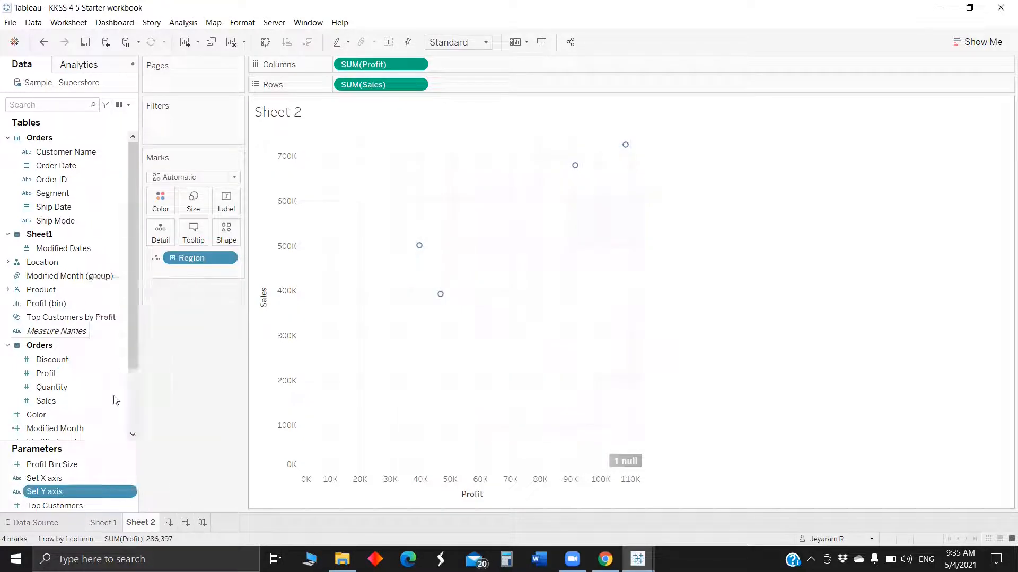
right_click(71, 493)
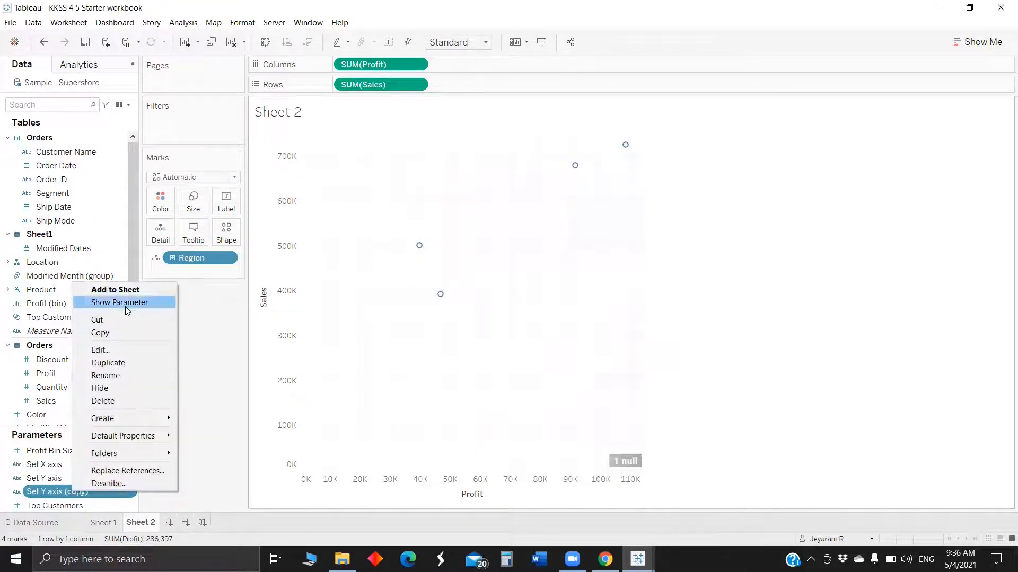
left_click(101, 350)
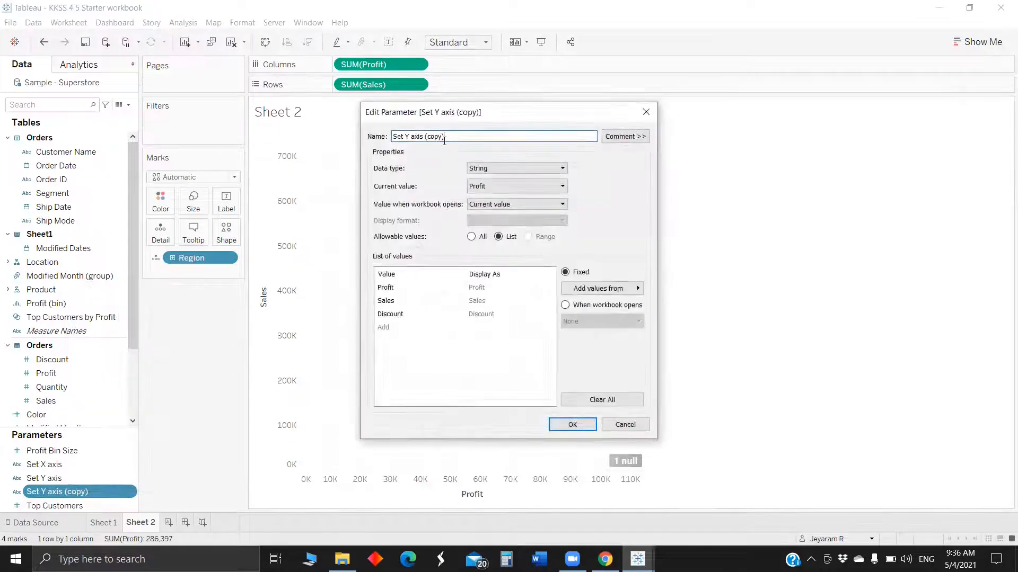
key("ctrl+a")
type("Visualisa")
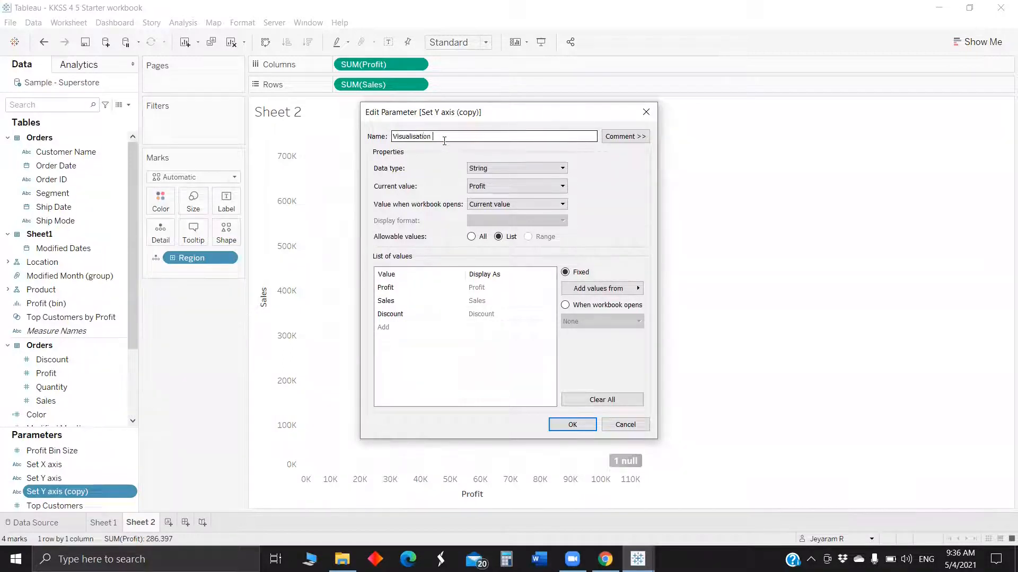
Replace the Visualisation Level parameter's list values with Region, Shipping mode and State, and confirm.
left_click(424, 288)
type("R")
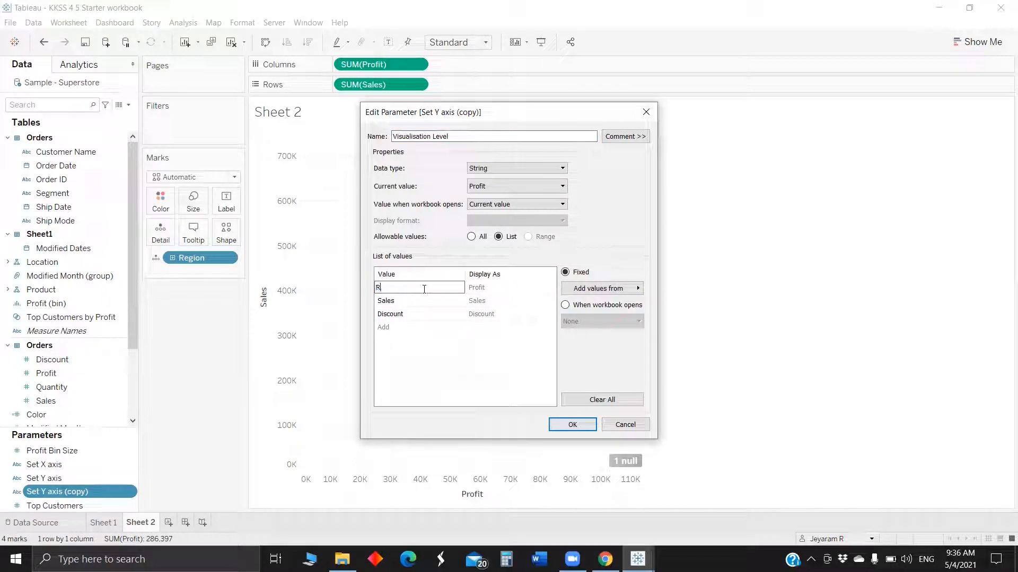
type("egion")
key("Tab")
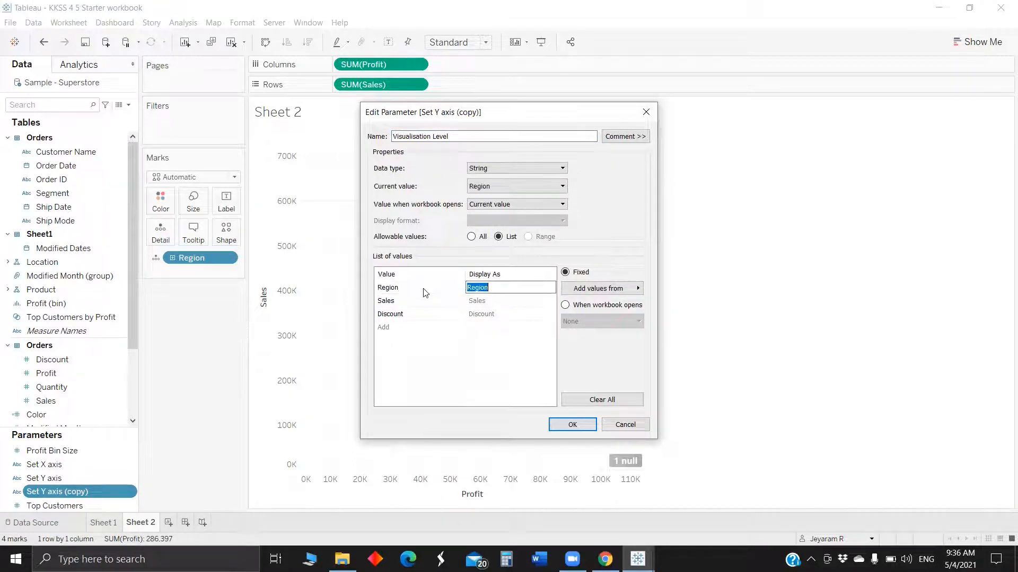
left_click(406, 300)
type("Shipp")
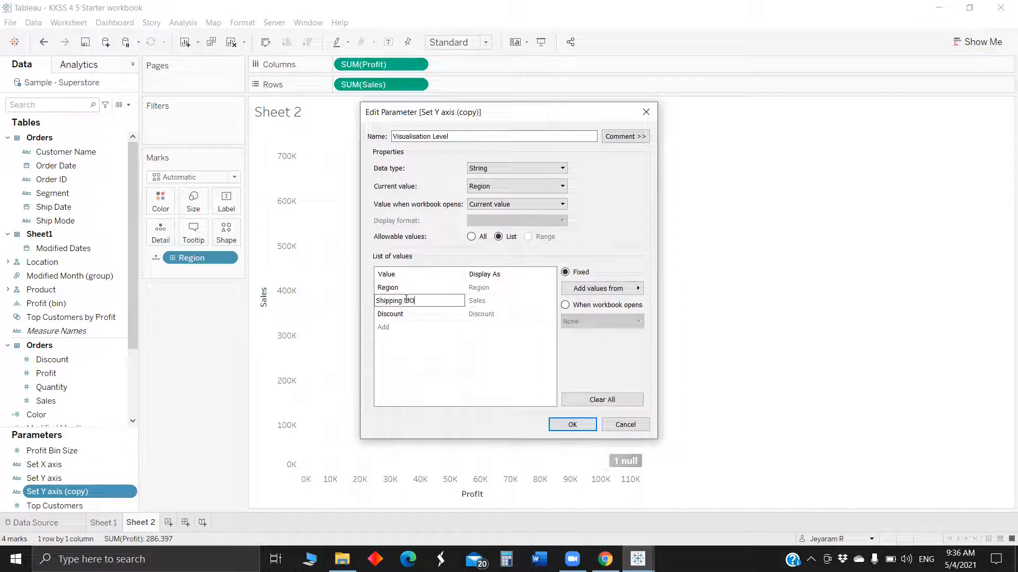
type("ing Mode")
left_click(405, 315)
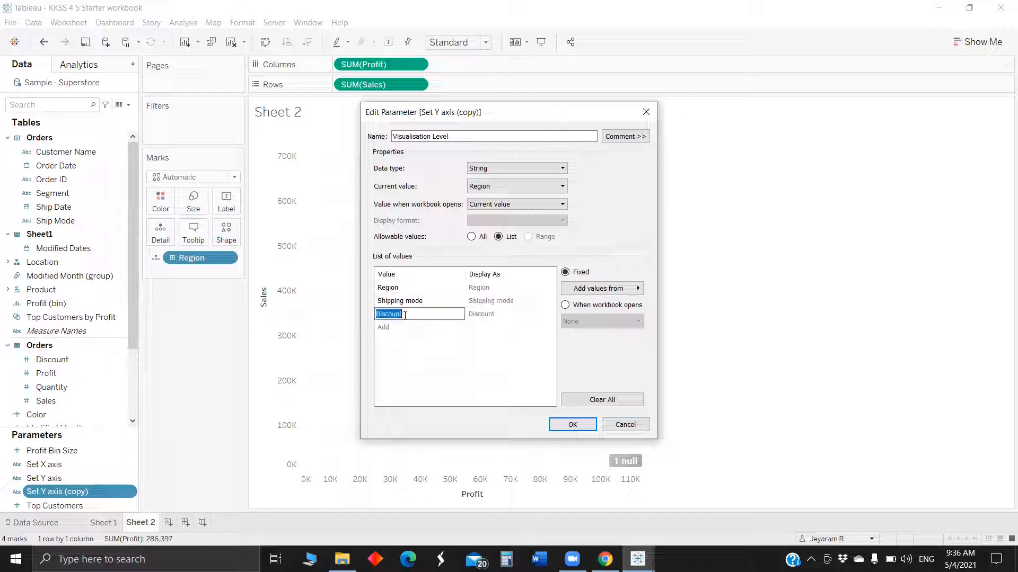
type("State")
left_click(573, 426)
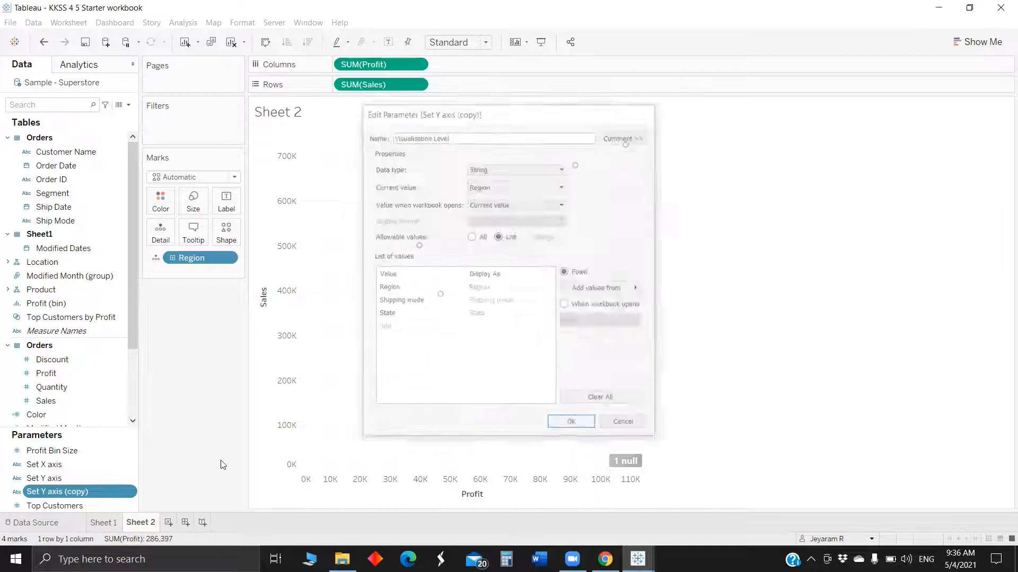
Show the parameter controls for Set X axis, Set Y axis and Visualisation Level on the sheet.
right_click(93, 464)
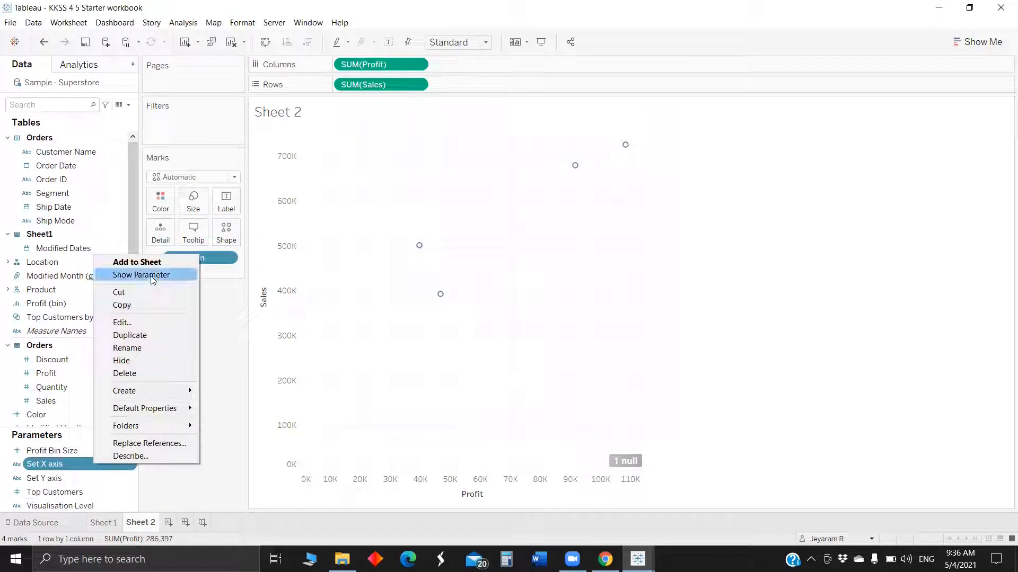
left_click(64, 478, "ctrl")
left_click(61, 490, "ctrl")
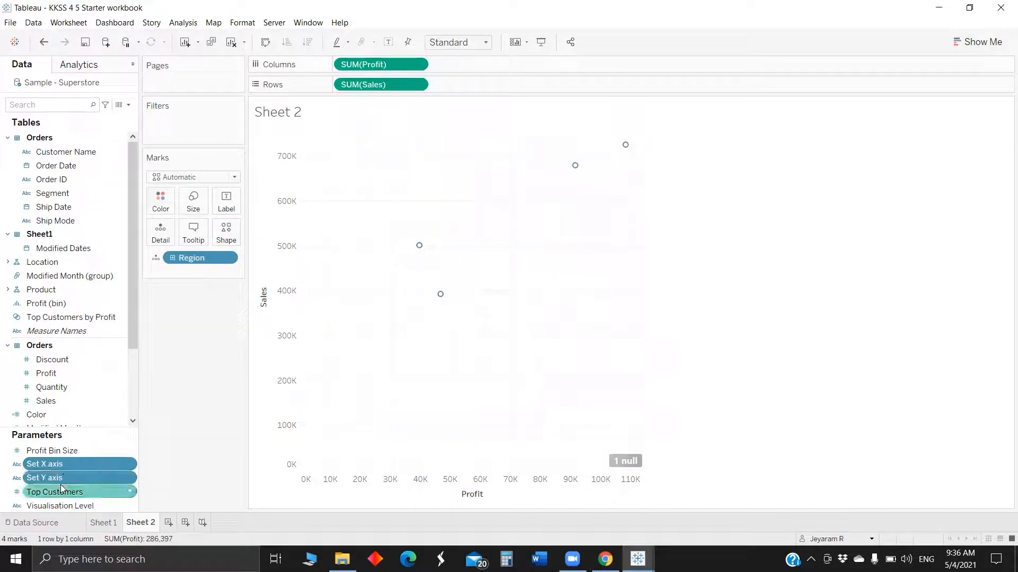
left_click(61, 491, "ctrl")
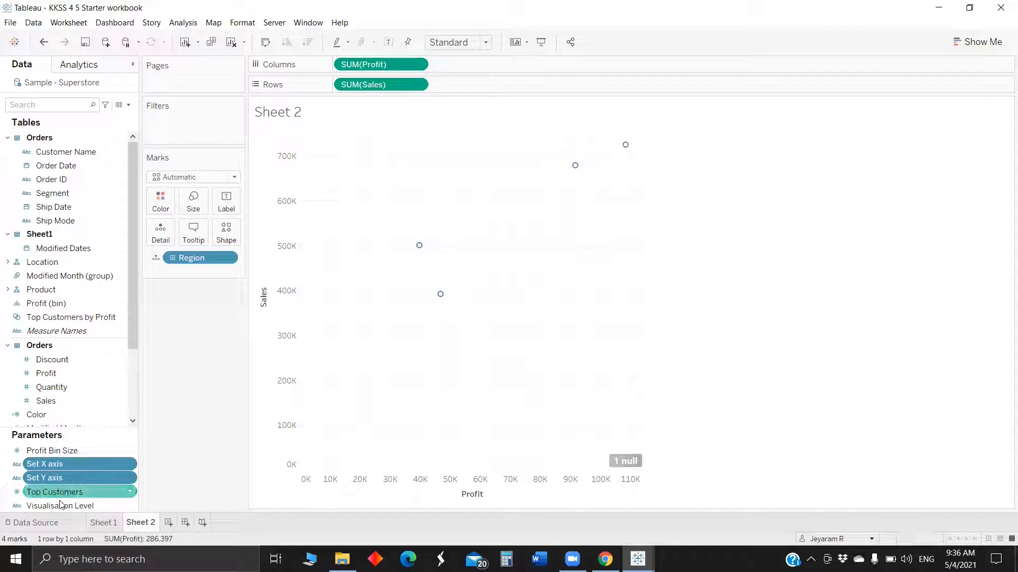
left_click(62, 506, "ctrl")
right_click(73, 461)
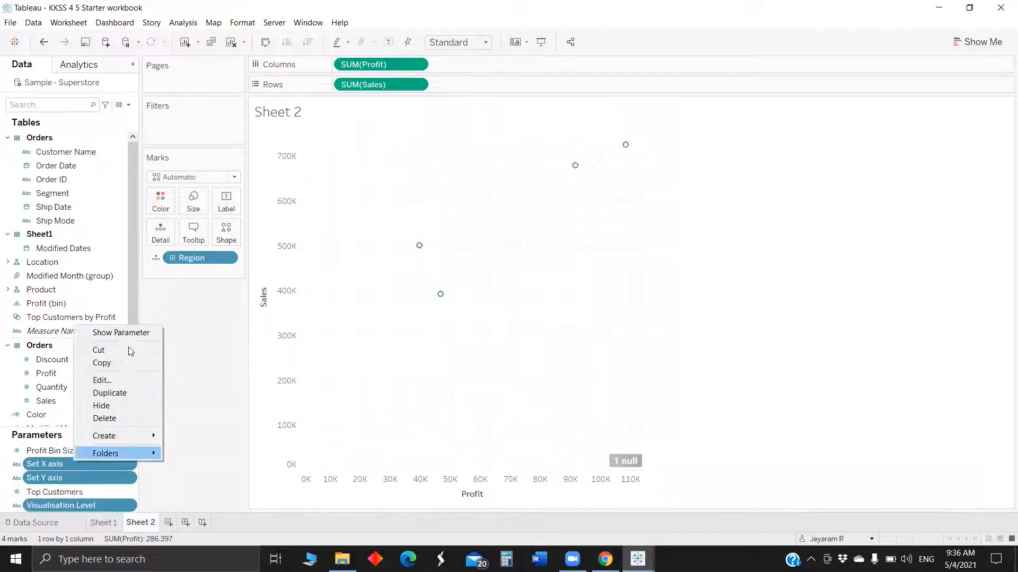
left_click(138, 331)
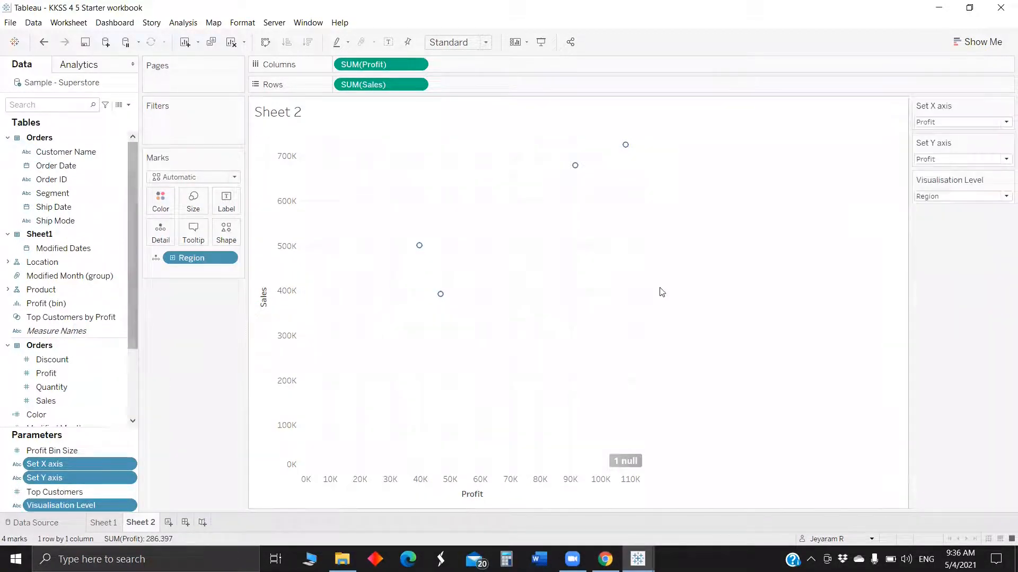
Create a calculated field named X axis and start an IF test on the Set X axis parameter.
left_click(128, 105)
left_click(32, 116)
key("BackSpace")
type("X axis")
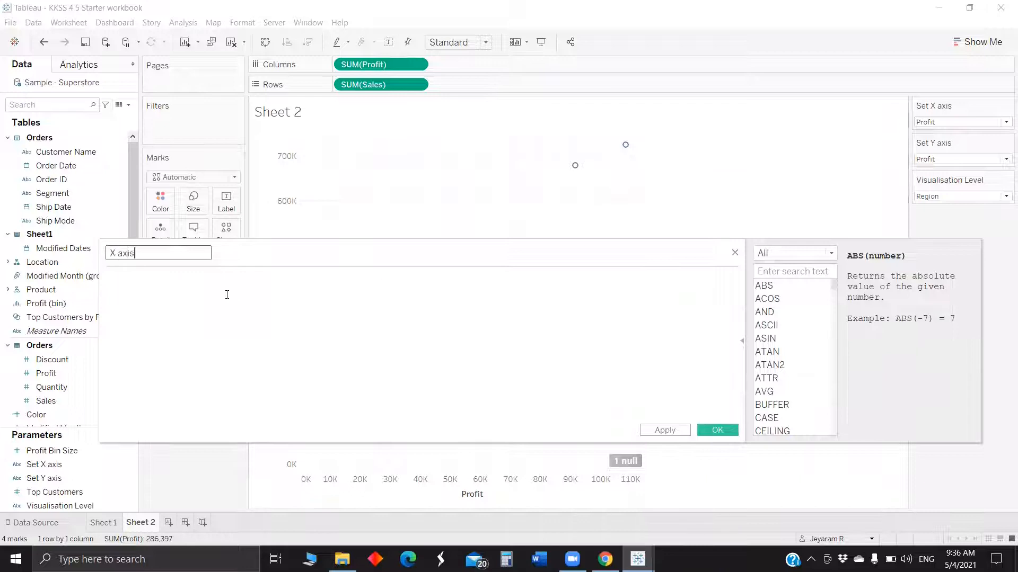
left_click(206, 305)
type("IF set")
double_click(213, 295)
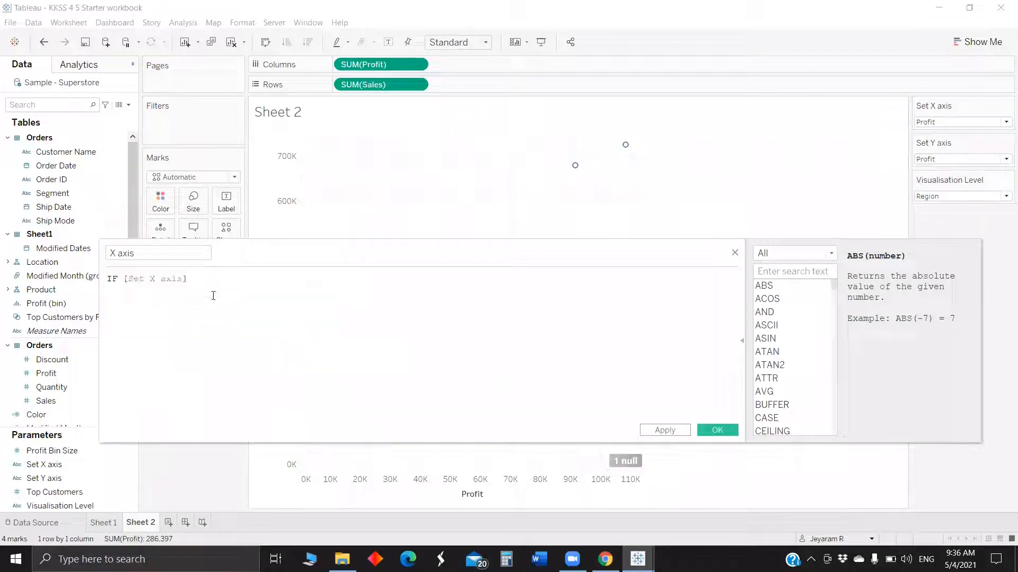
Complete the first condition as = "Sales" THEN sum([Sales]).
type("= sale")
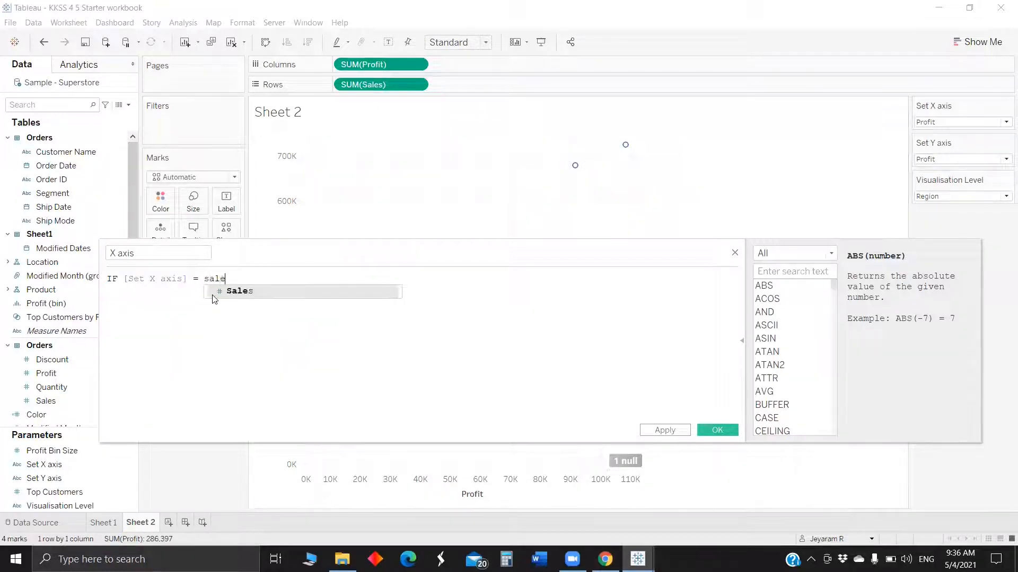
double_click(212, 295)
key("BackSpace")
key("BackSpace")
key("BackSpace")
key("BackSpace")
key("BackSpace")
key("BackSpace")
key("BackSpace")
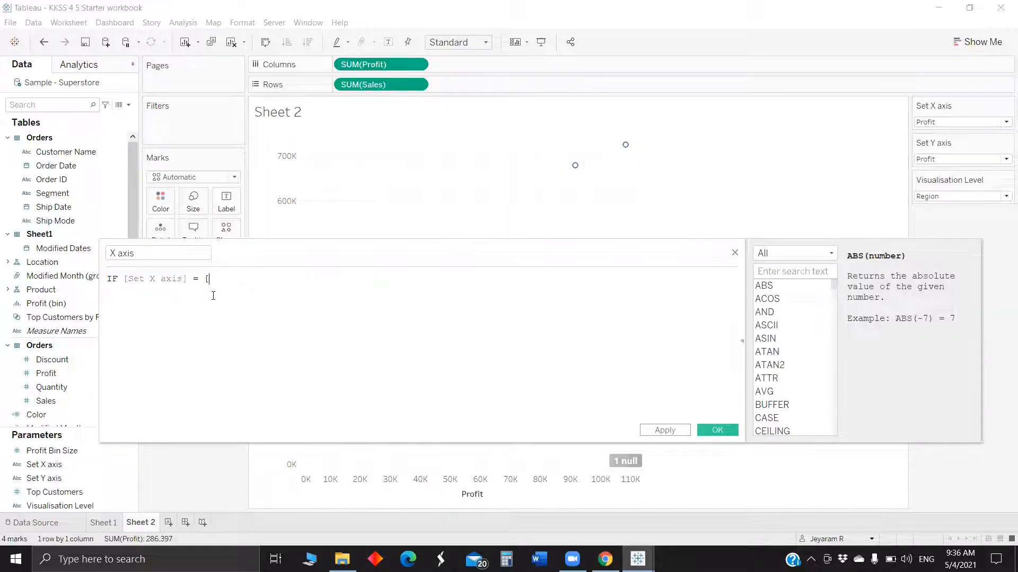
type("\"Sales\"")
key("Return")
type("THEN")
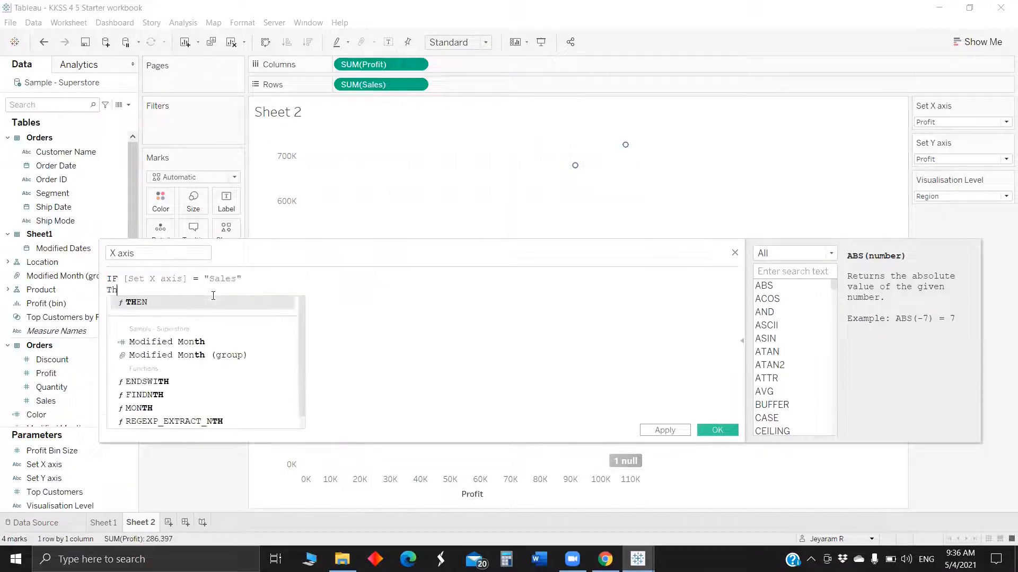
type(" sal")
key("BackSpace")
key("BackSpace")
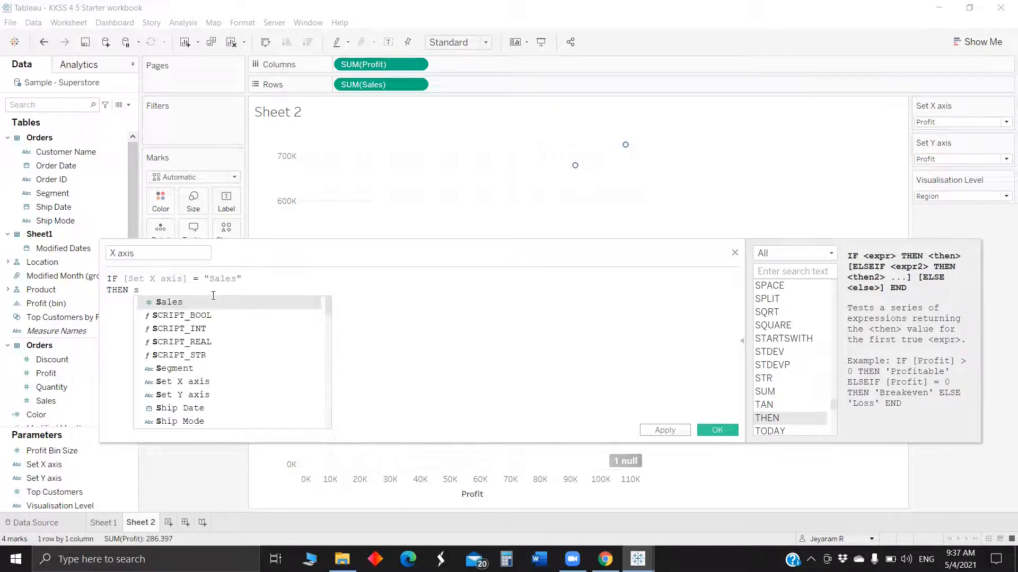
type("um([s")
key("Return")
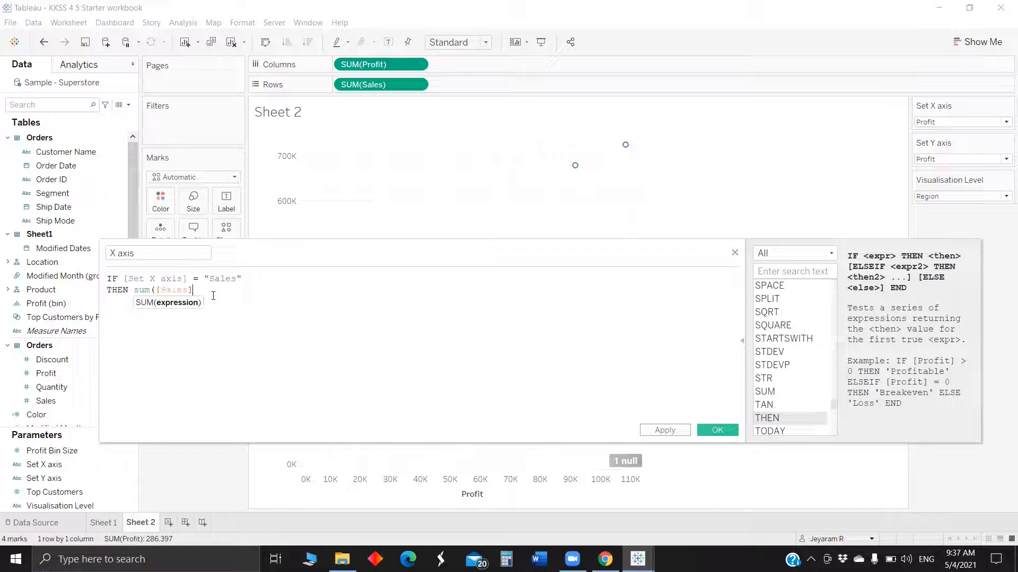
type(")")
key("Return")
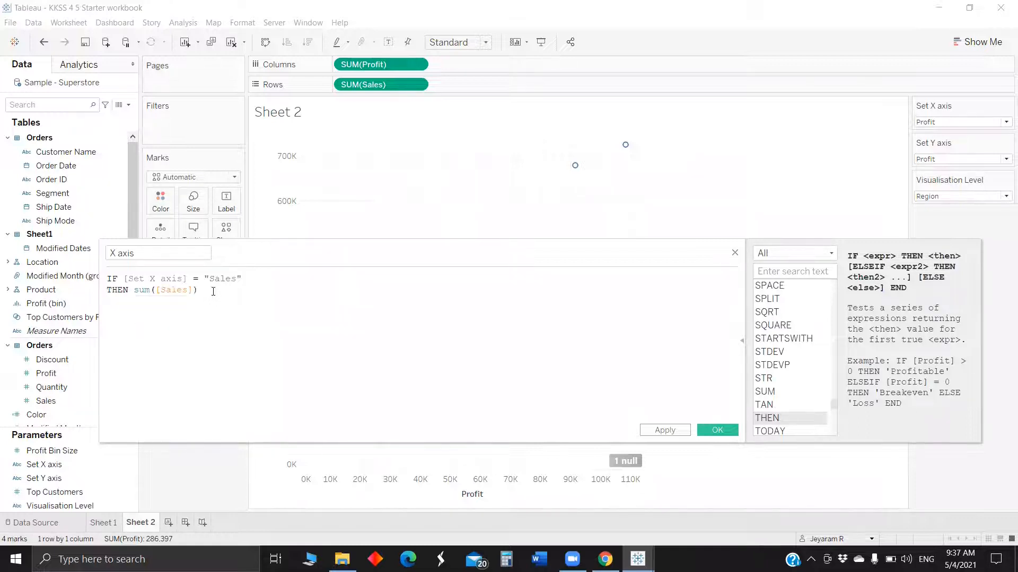
Paste a copy of the first clause below it and turn its IF into ELSEIF.
left_click_drag(213, 291, 61, 282)
key("ctrl+c")
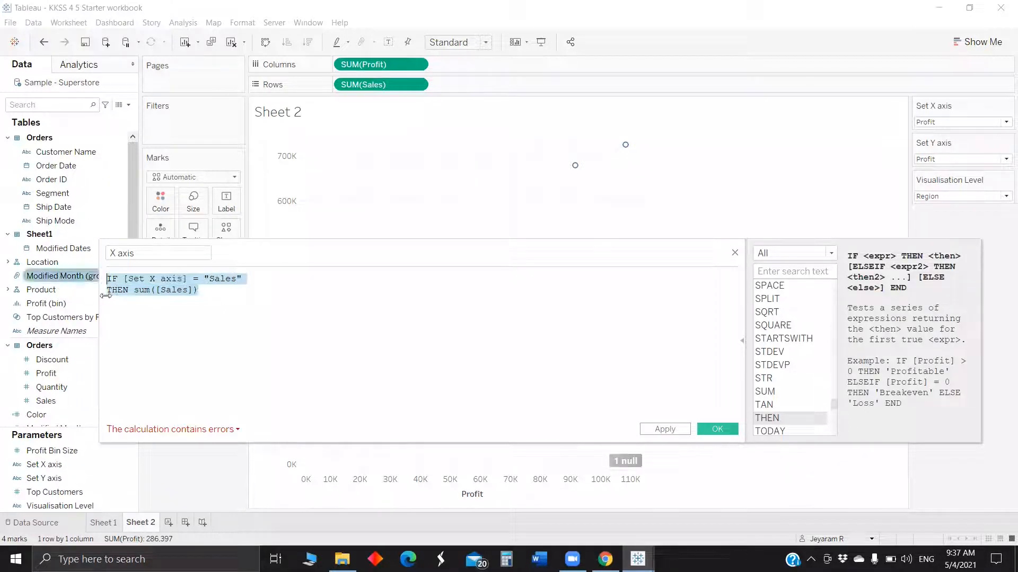
left_click(129, 306)
key("ctrl+v")
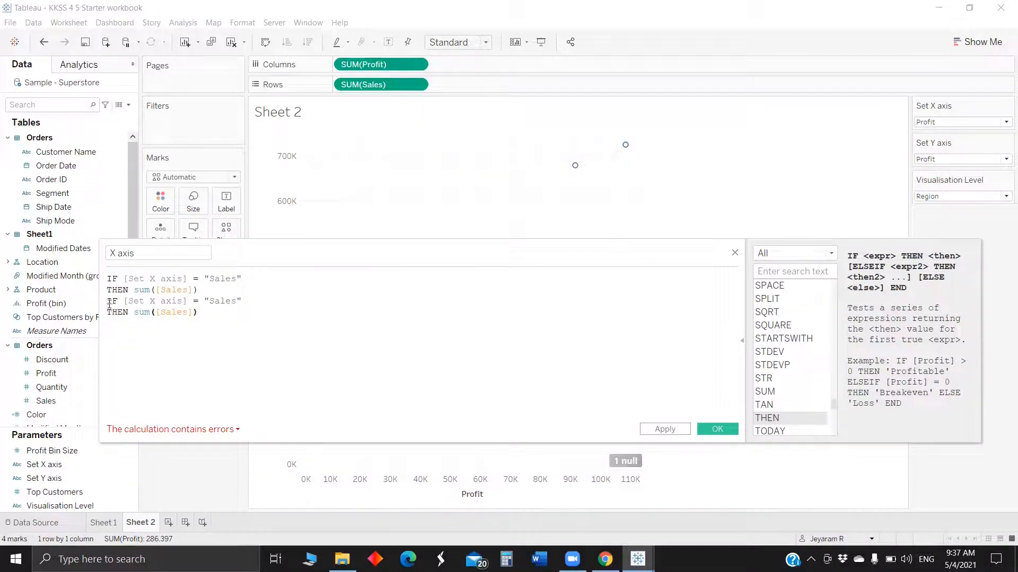
left_click(109, 304)
type("else")
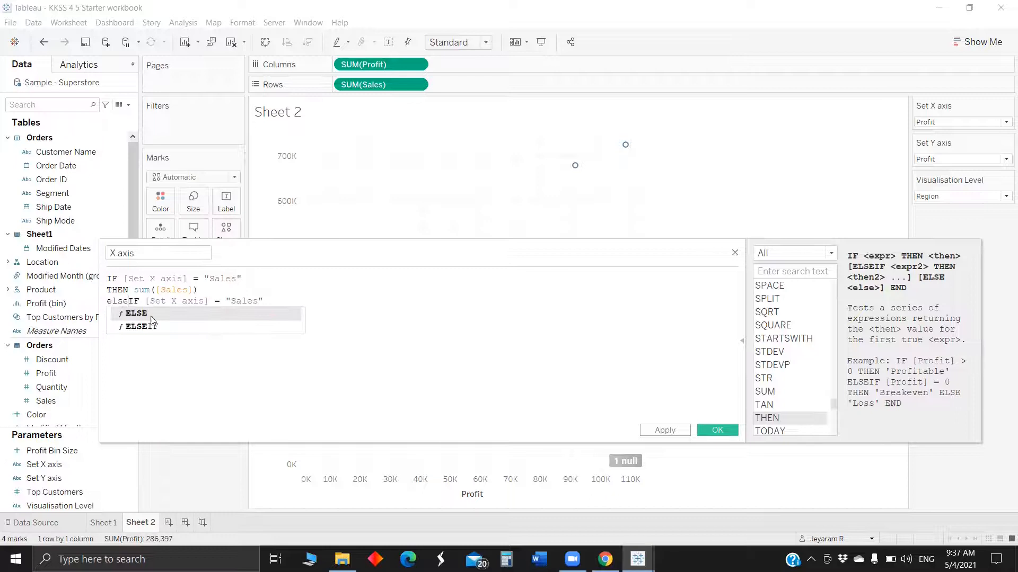
left_click(165, 327)
Change the second branch to test "Profit" and return sum([Profit]).
double_click(242, 302)
key("BackSpace")
type("Profit")
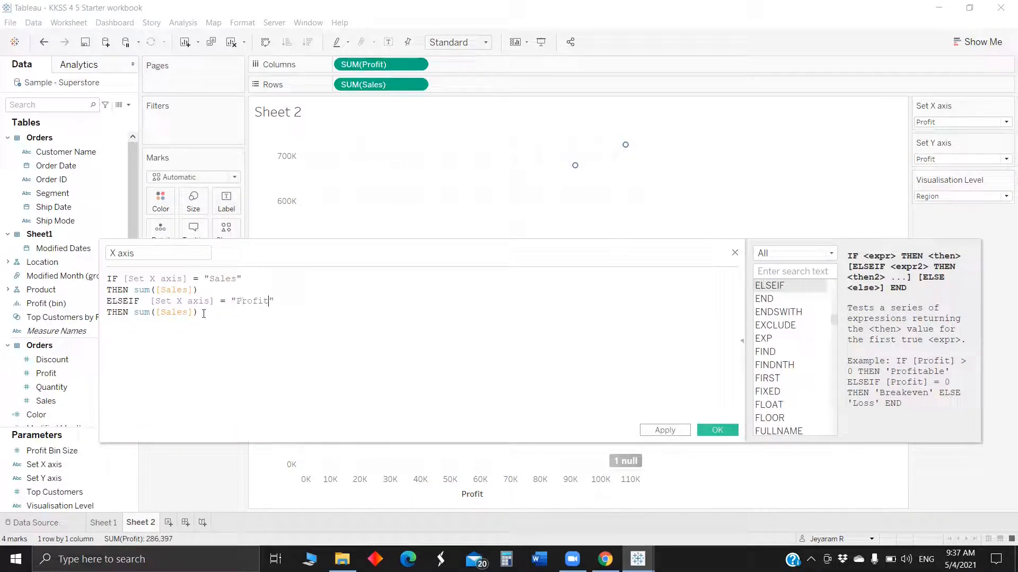
double_click(175, 313)
type("Profit")
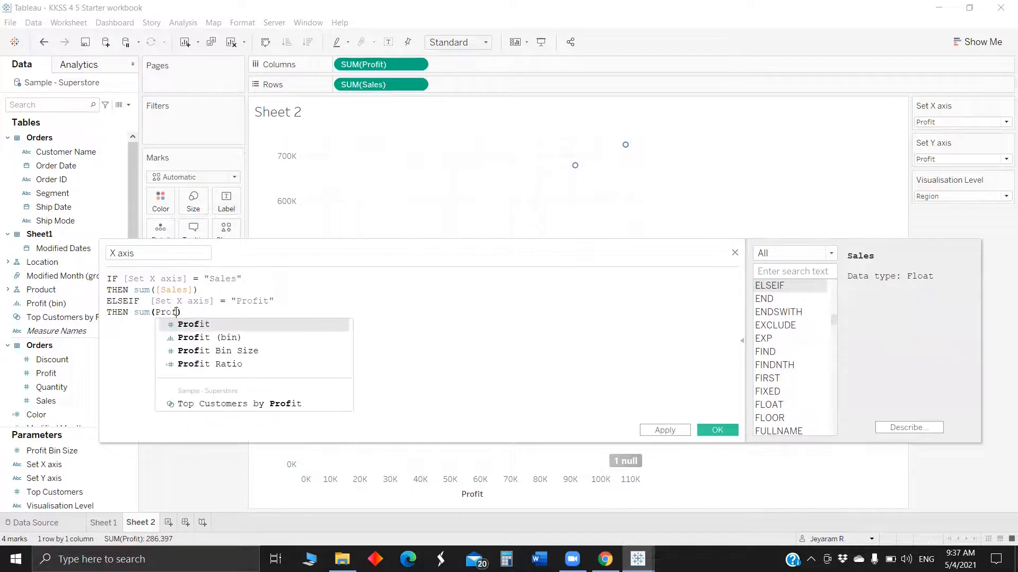
key("Right")
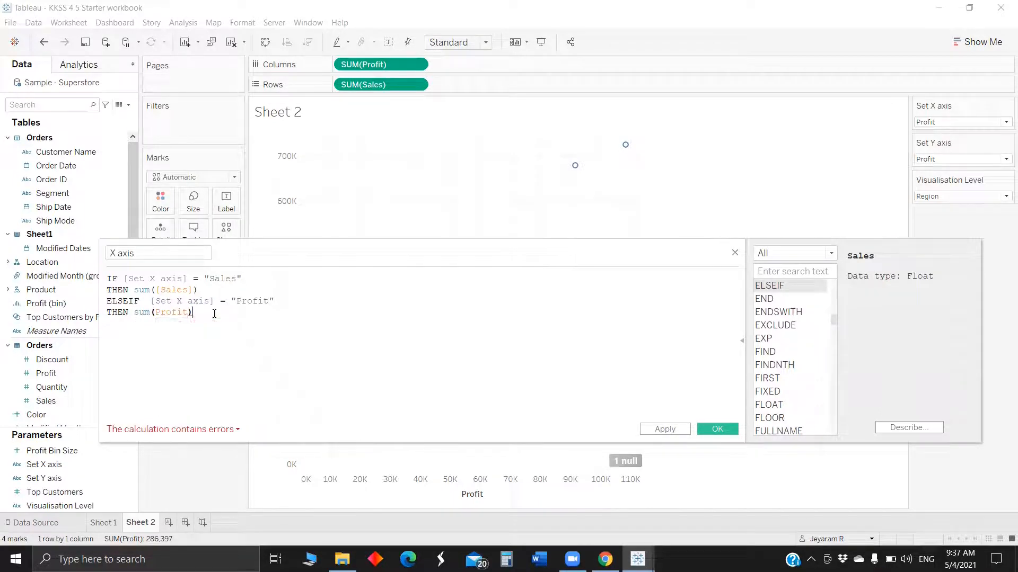
key("BackSpace")
key("BackSpace")
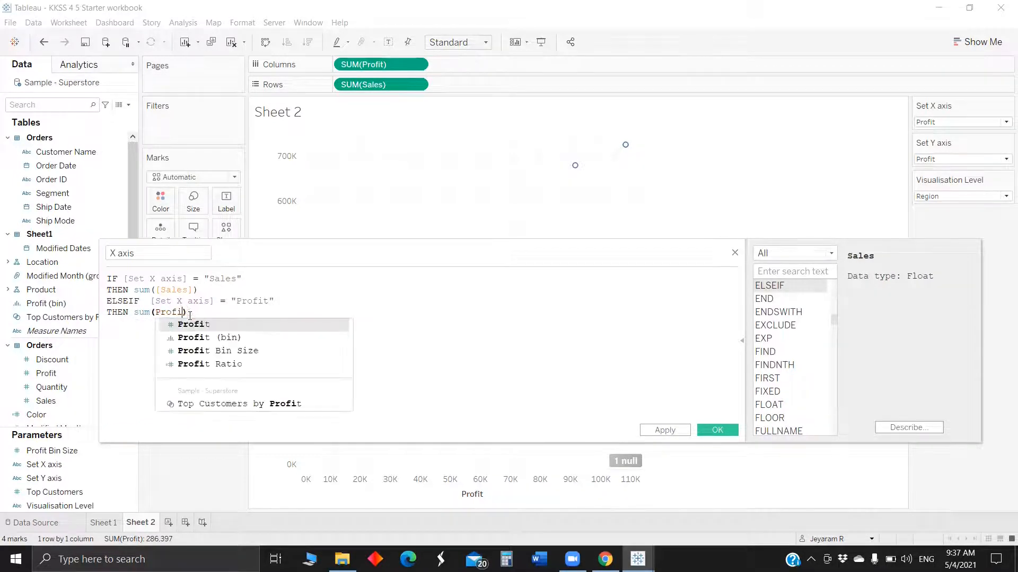
left_click(194, 325)
left_click(212, 311)
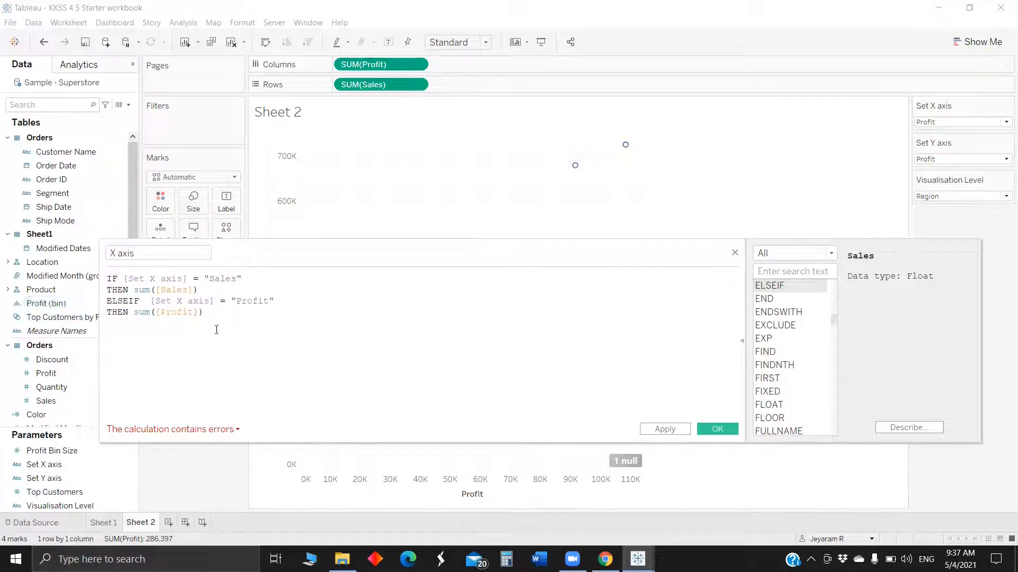
Add a third ELSEIF branch testing "Discount" that returns sum([Discount]), and close the formula with END.
left_click_drag(206, 312, 94, 307)
key("ctrl+c")
left_click(210, 319)
key("ctrl+v")
left_click_drag(237, 323, 267, 323)
type("Discount")
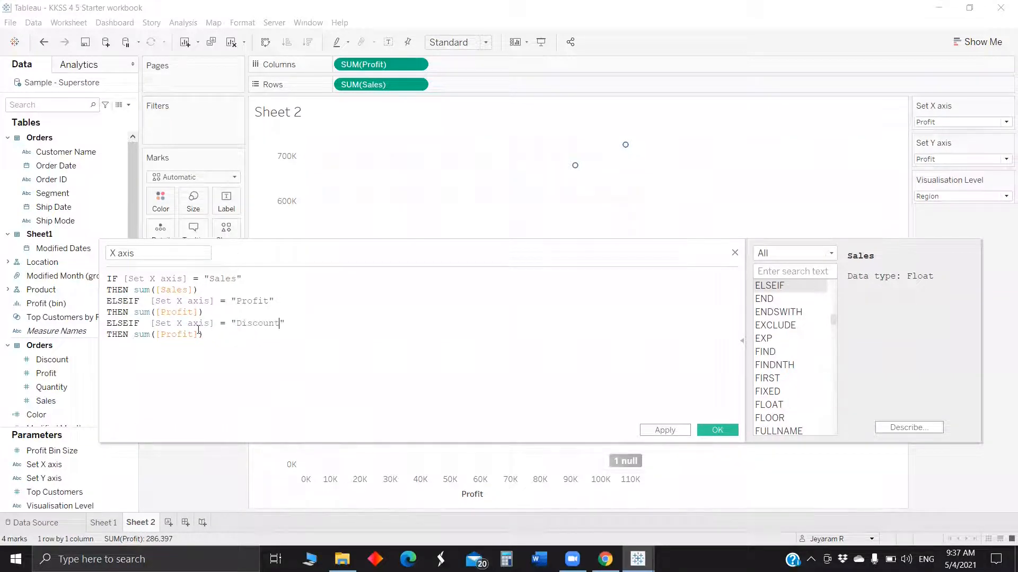
double_click(177, 335)
type("Disco")
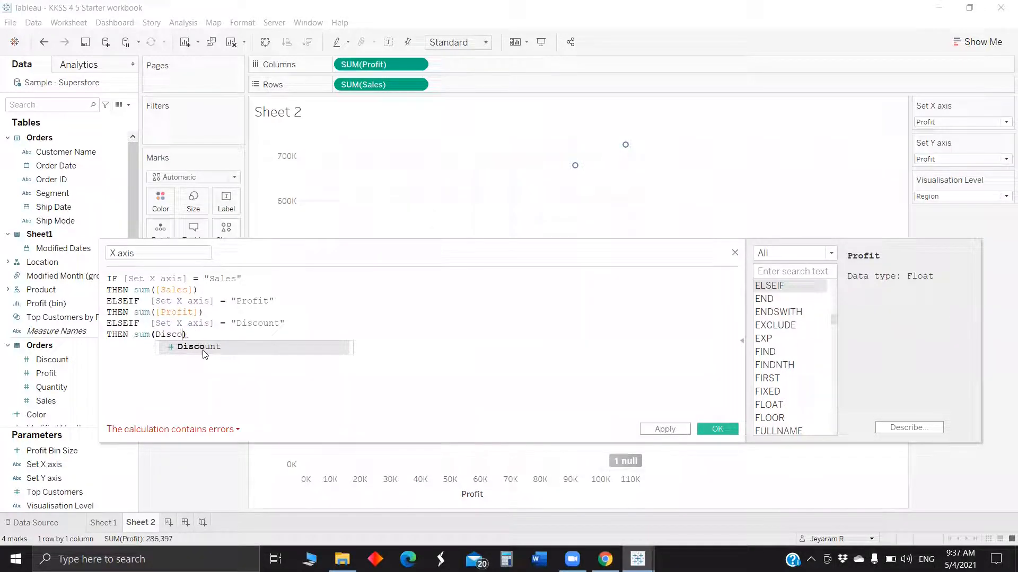
left_click(204, 349)
key("Return")
type("END")
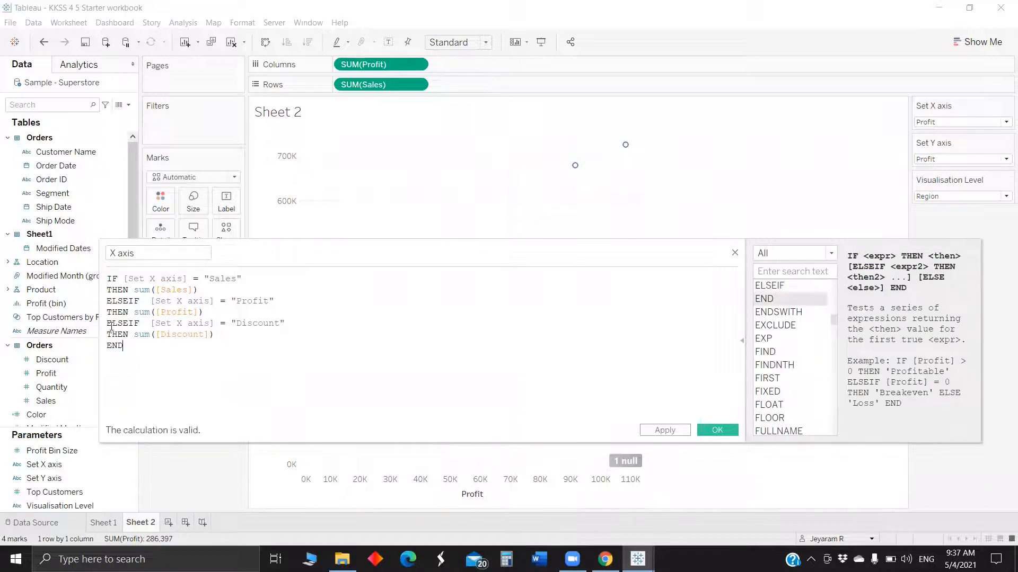
Copy the complete formula and save the X axis calculated field.
key("ctrl+a")
key("ctrl+c")
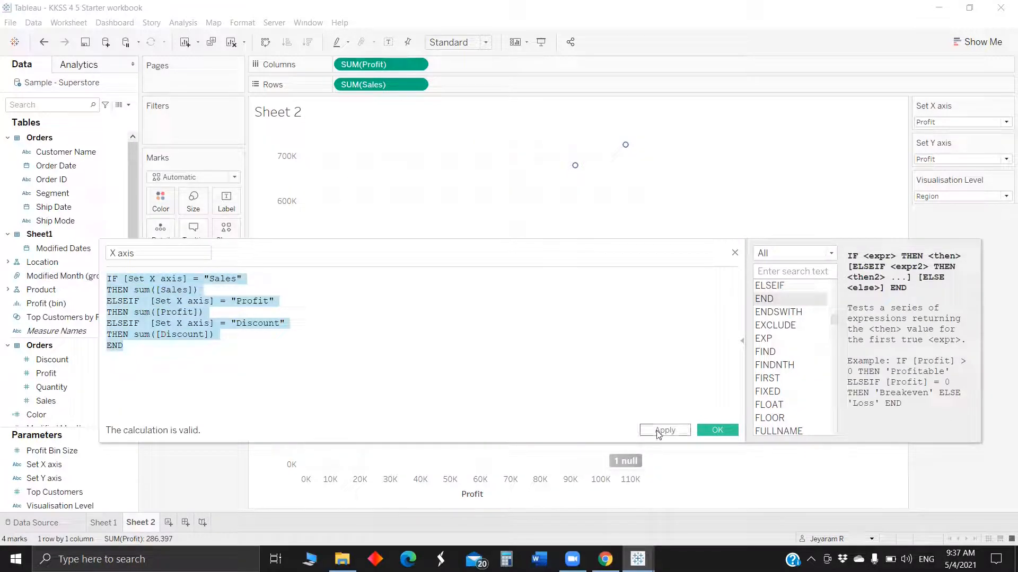
left_click(717, 431)
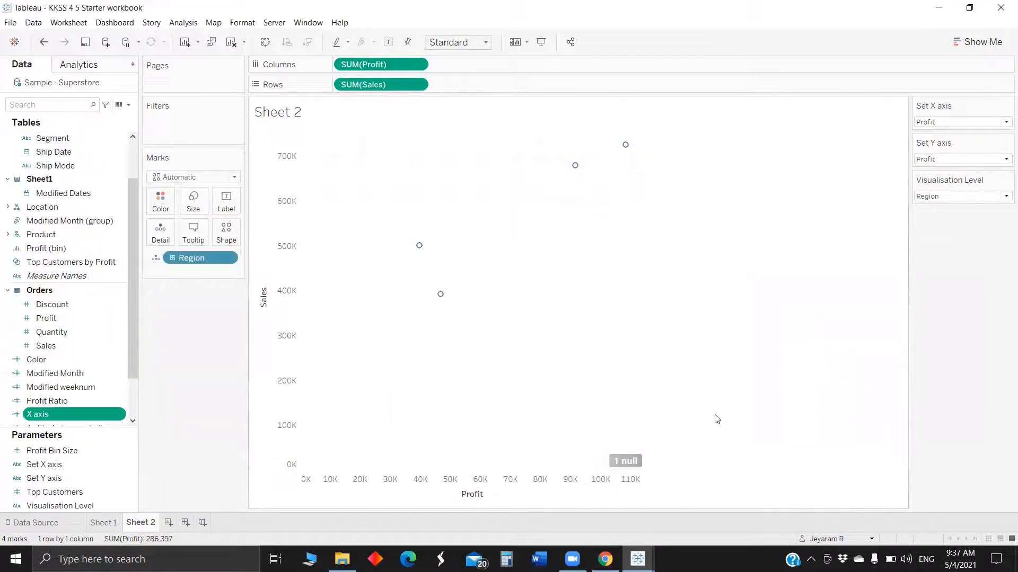
Create a new calculated field named "Y axis" containing the pasted X axis formula.
left_click(127, 105)
left_click(109, 117)
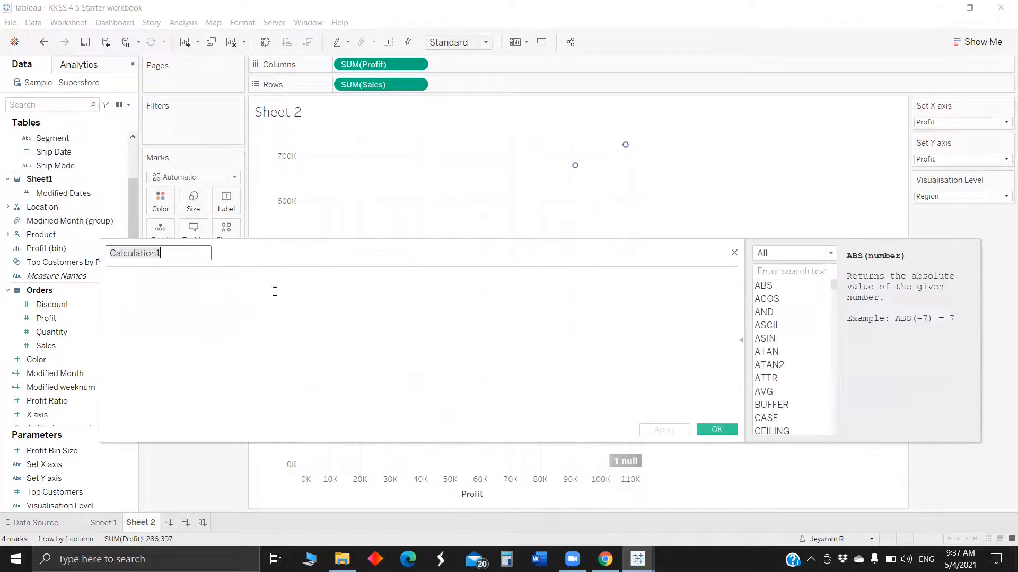
key("ctrl+v")
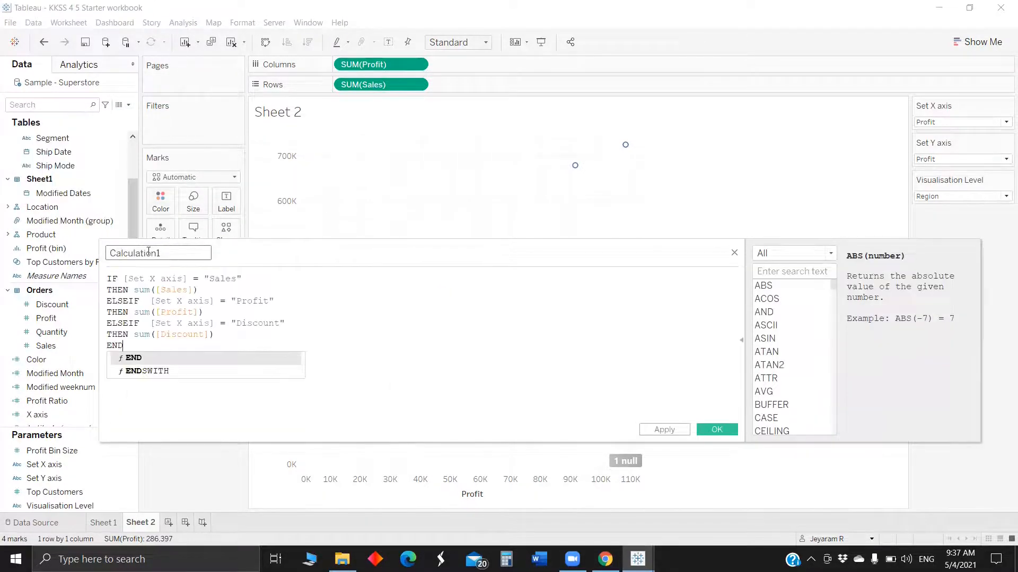
double_click(149, 252)
left_click(42, 251)
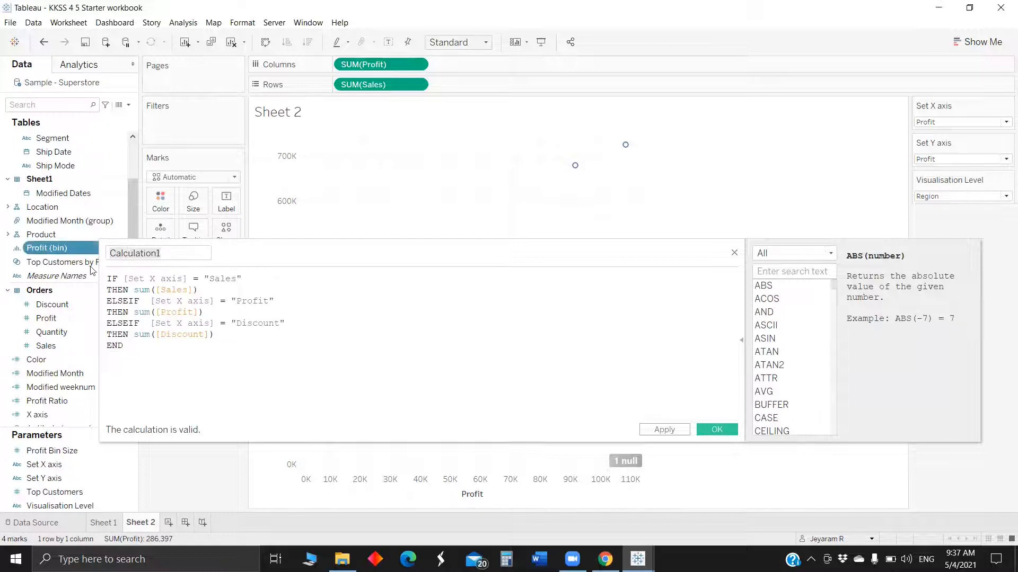
double_click(154, 252)
key("BackSpace")
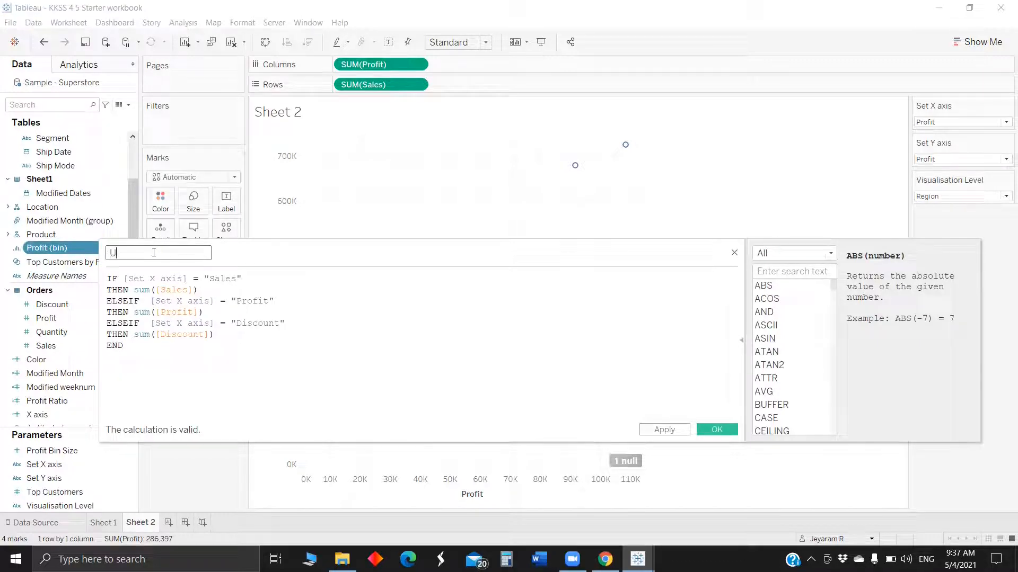
type("Y axis")
Change all three clauses to test [Set Y axis] instead of [Set X axis] and save the Y axis field.
left_click(152, 279)
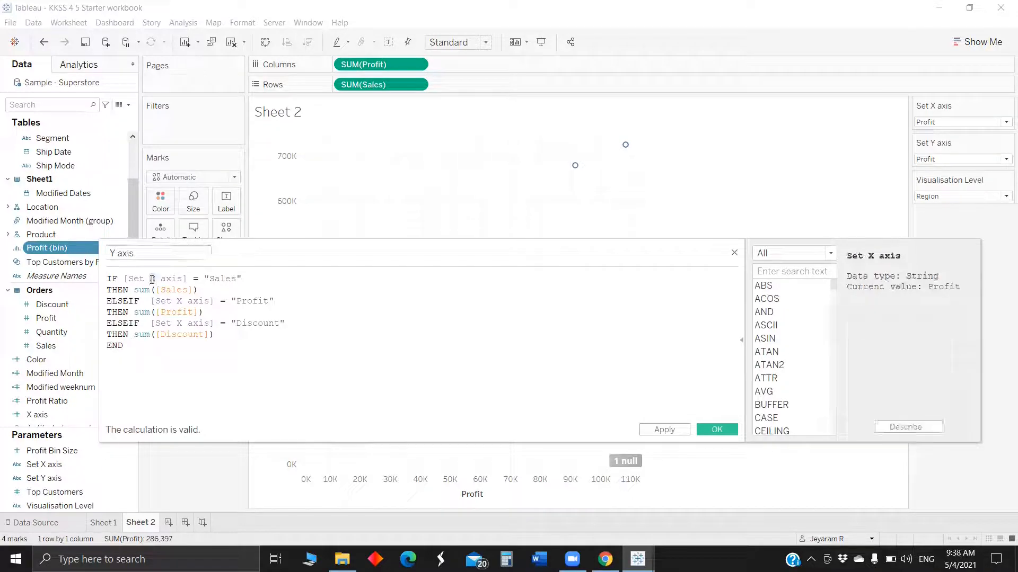
type("Y")
left_click(158, 290)
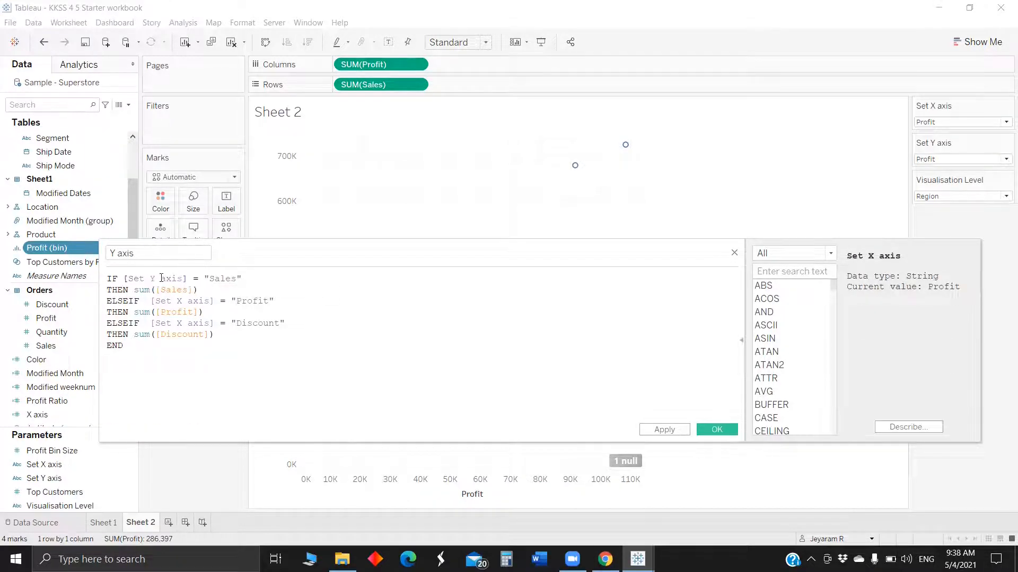
double_click(161, 278)
key("ctrl+c")
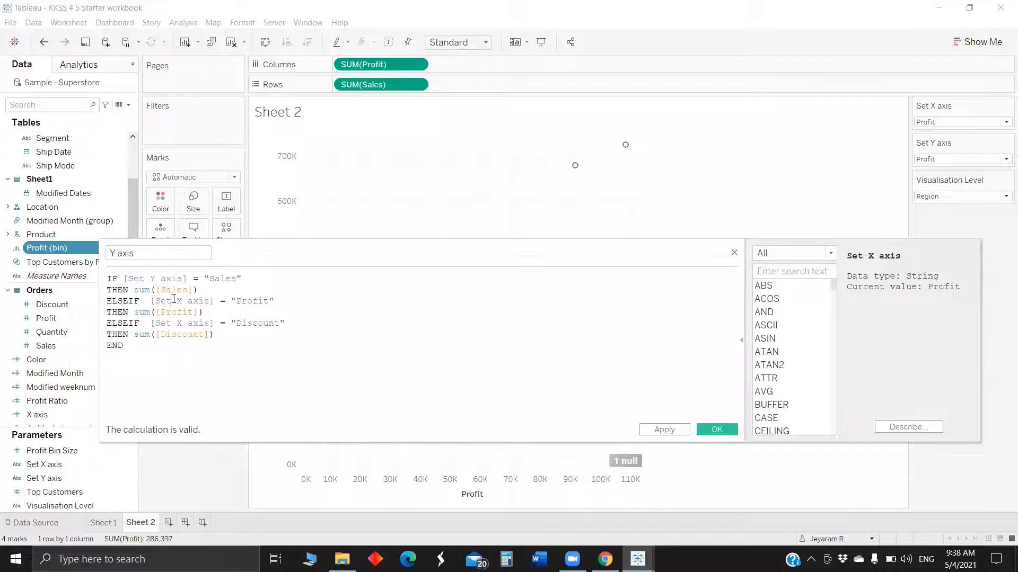
double_click(174, 300)
key("ctrl+v")
double_click(179, 328)
key("ctrl+v")
left_click(715, 430)
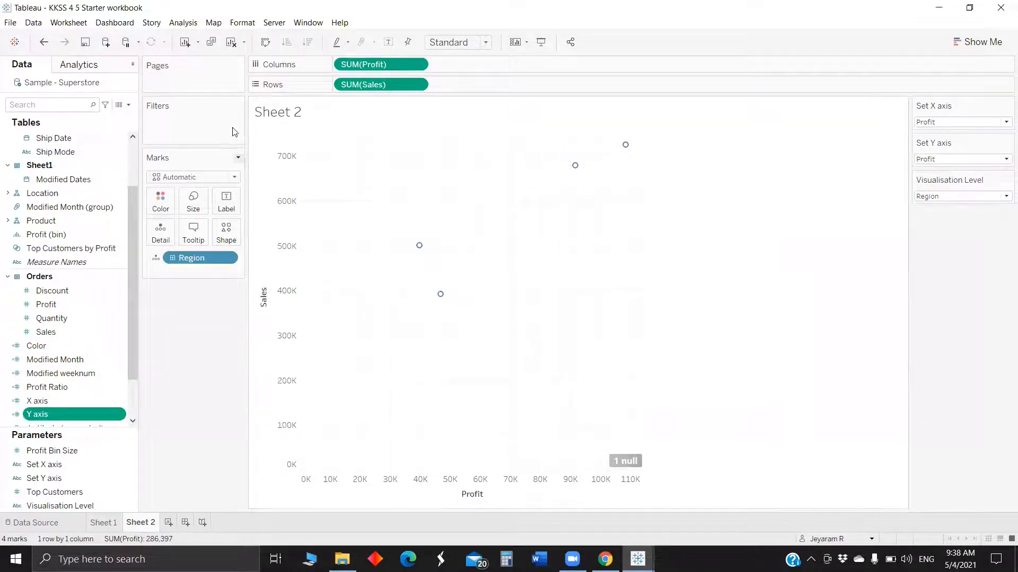
Create another calculated field and name it "Visualisation Level".
left_click(127, 107)
left_click(106, 116)
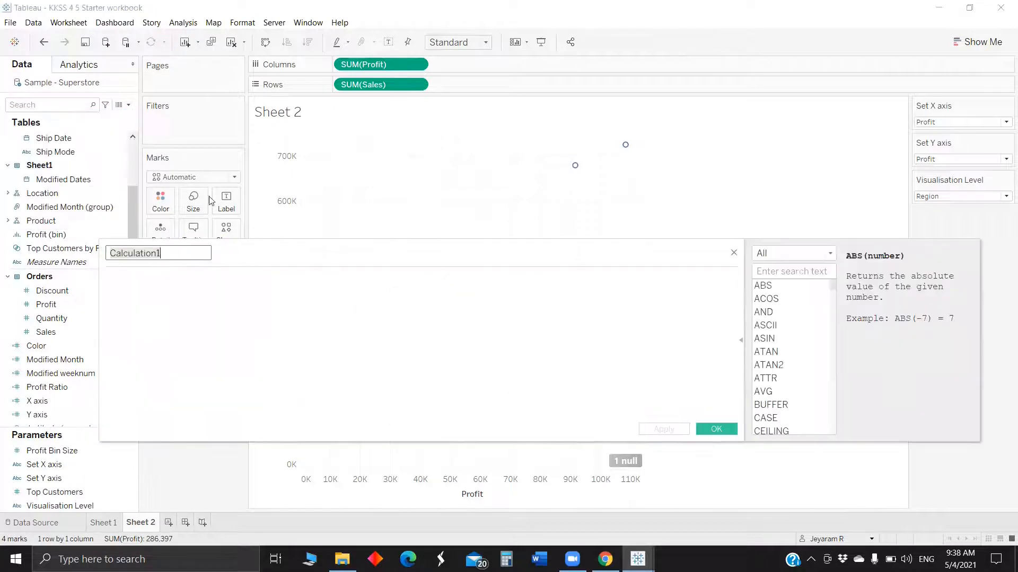
key("BackSpace")
type("Visua")
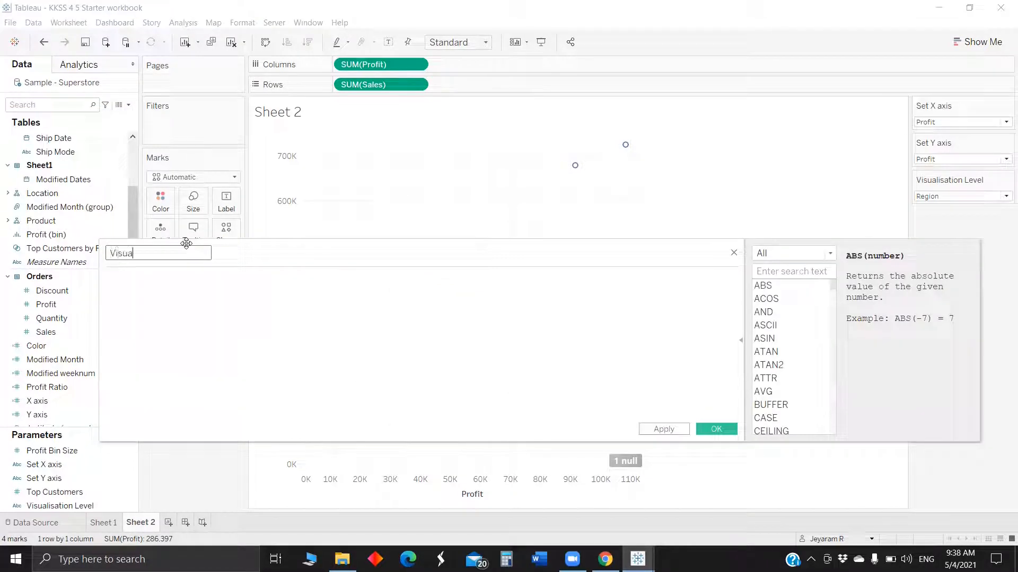
type("lisation Level")
key("ctrl+v")
left_click(180, 289)
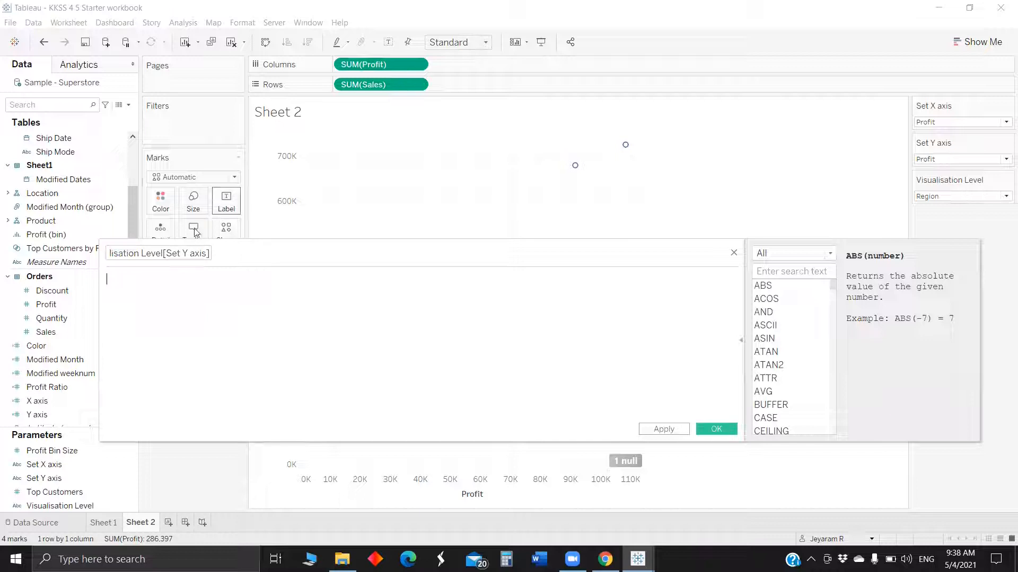
left_click_drag(163, 253, 261, 252)
key("BackSpace")
key("BackSpace")
Write the first clause: if [Visualisation Level] = "Region" THEN [Region].
left_click(192, 306)
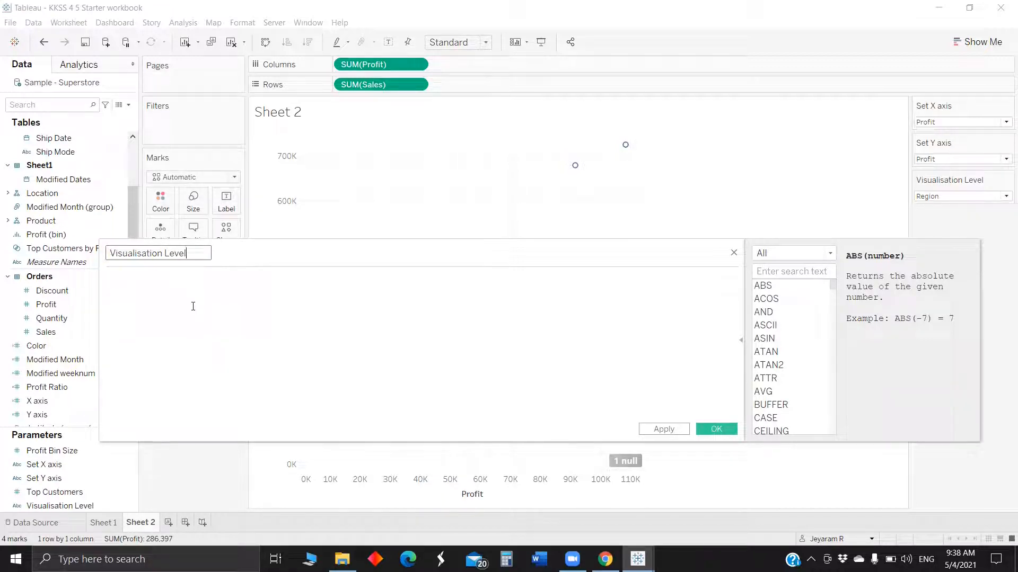
type("if vis")
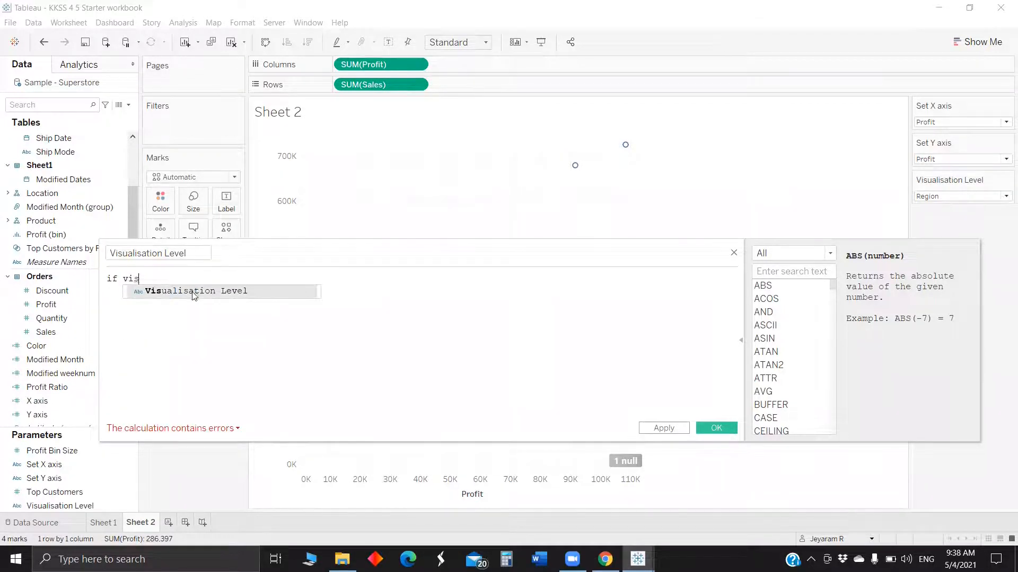
left_click(194, 291)
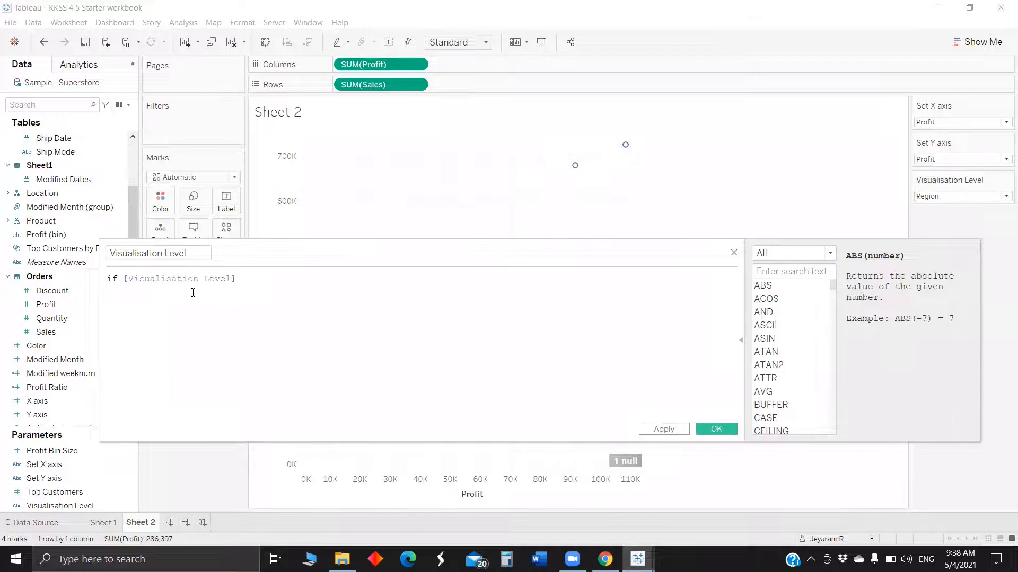
type("= \"er")
key("BackSpace")
key("BackSpace")
type("Region\"")
key("Return")
type("tHEN ")
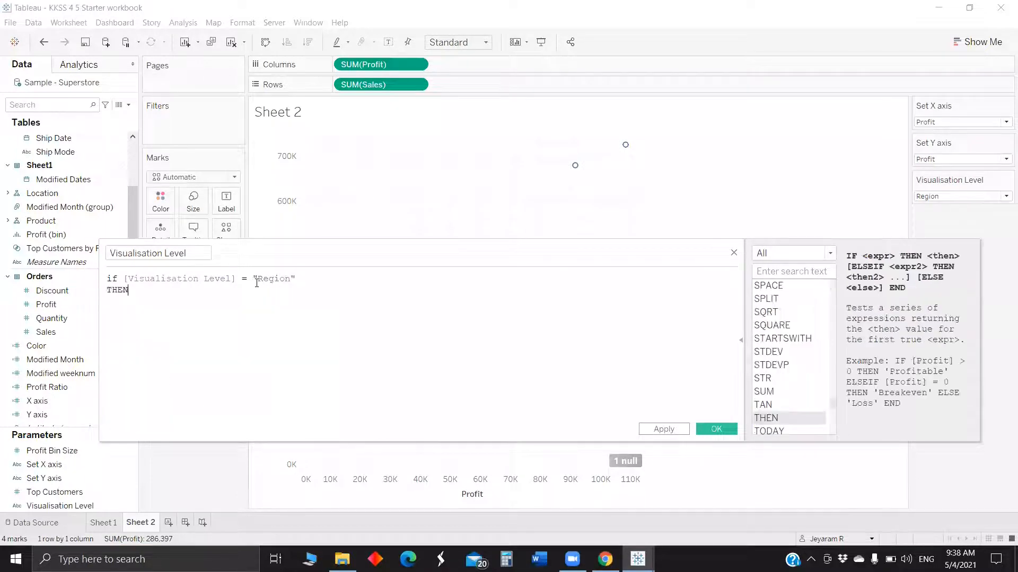
type("Reg")
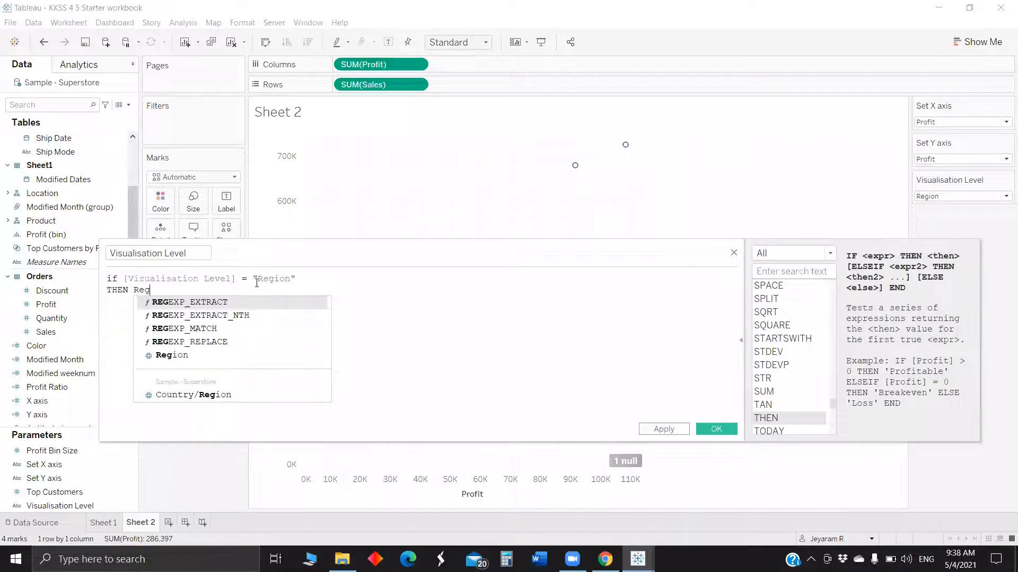
left_click(268, 354)
key("Return")
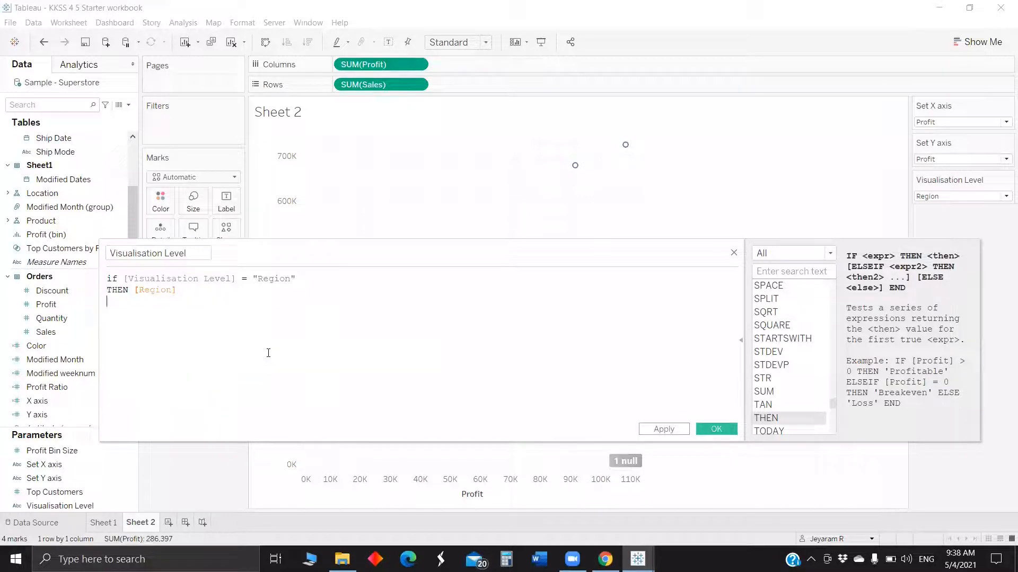
Add an ELSEIF branch testing [Visualisation Level] = "Shipping mode" that returns [Ship Mode].
type("els")
key("Down")
key("Return")
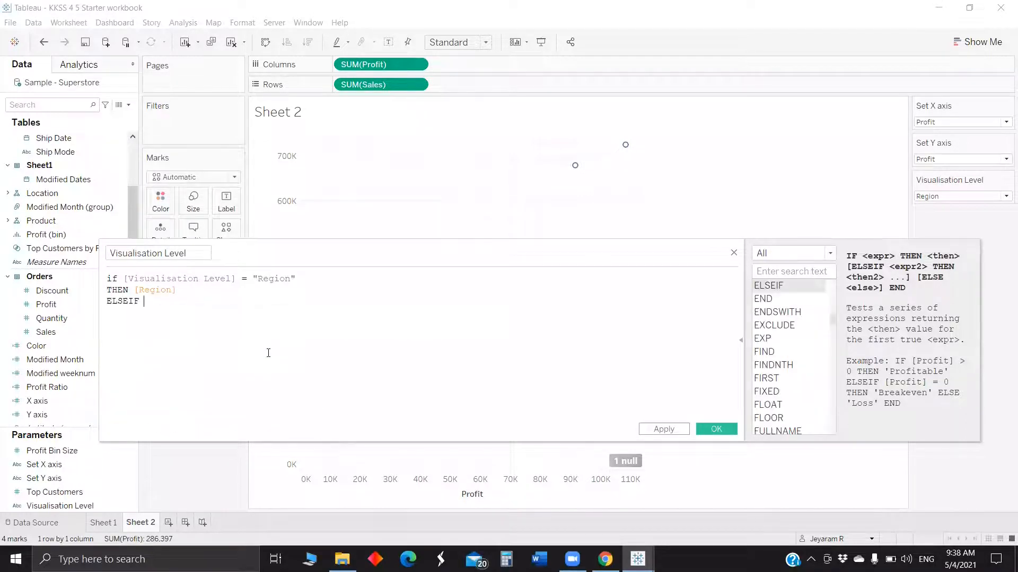
type("[Visua")
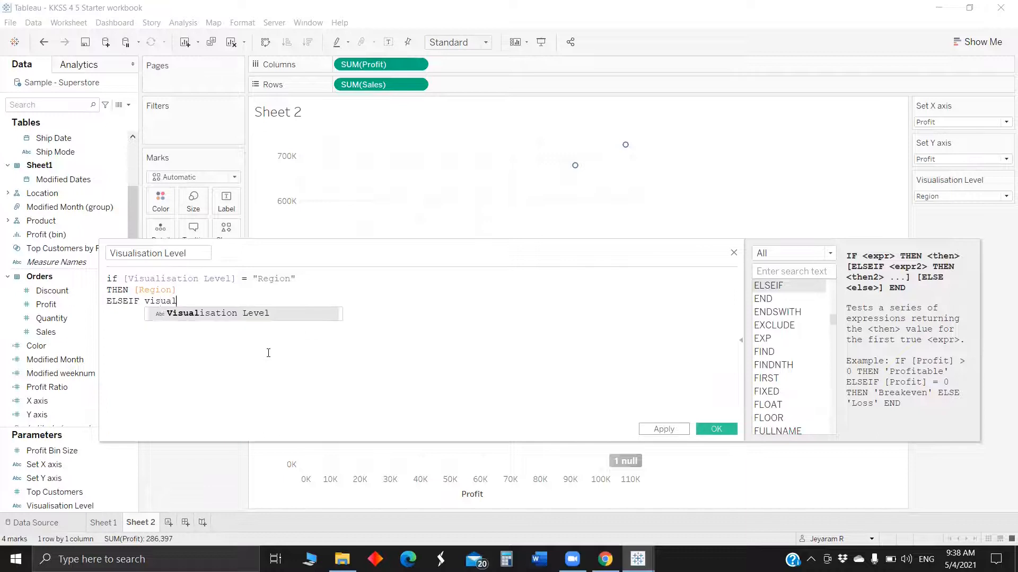
key("Return")
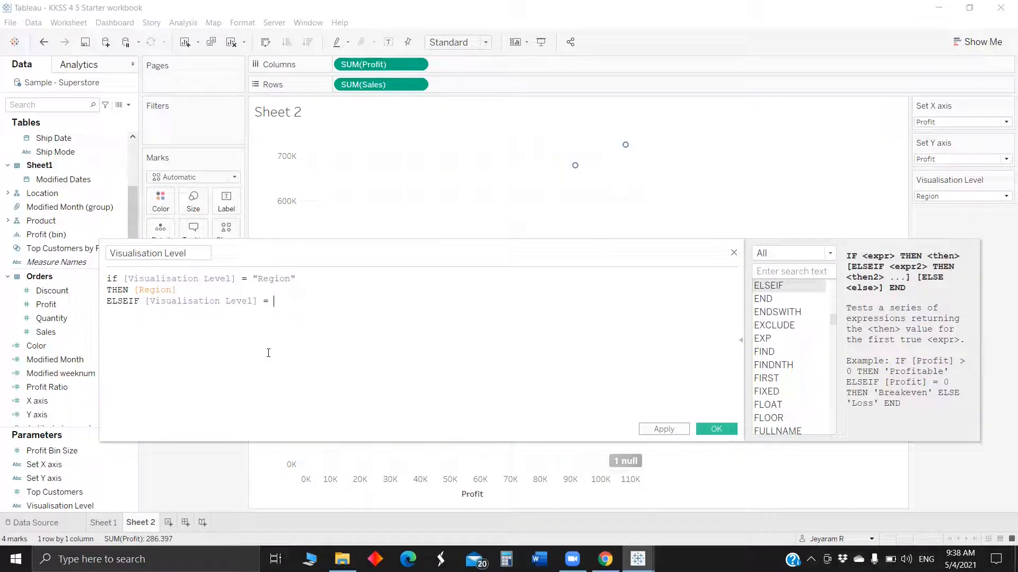
type("= \"")
type("Sho")
type("pping")
type(" mode\"")
key("Return")
type("THEN")
type(" ship")
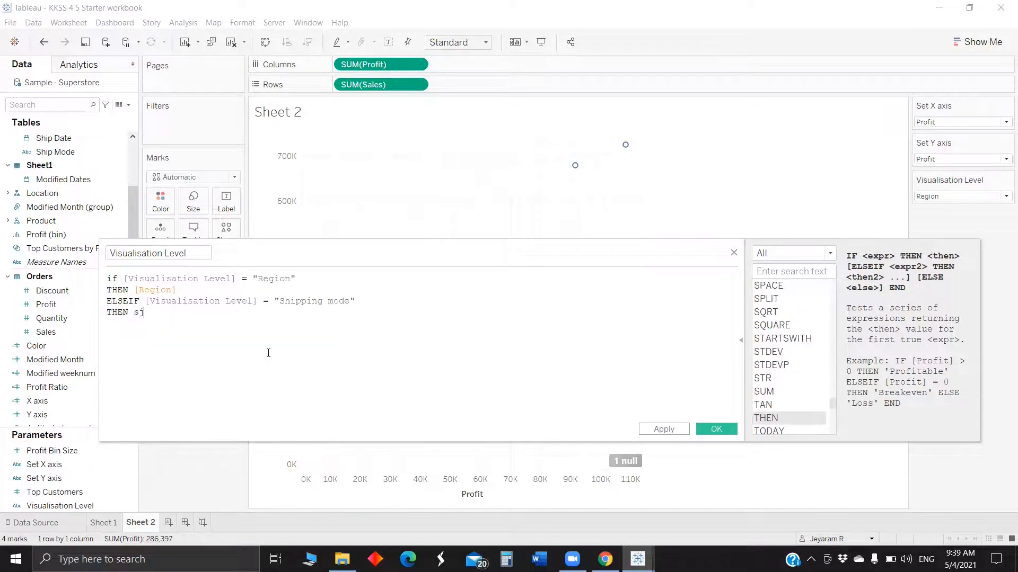
key("Down")
key("Return")
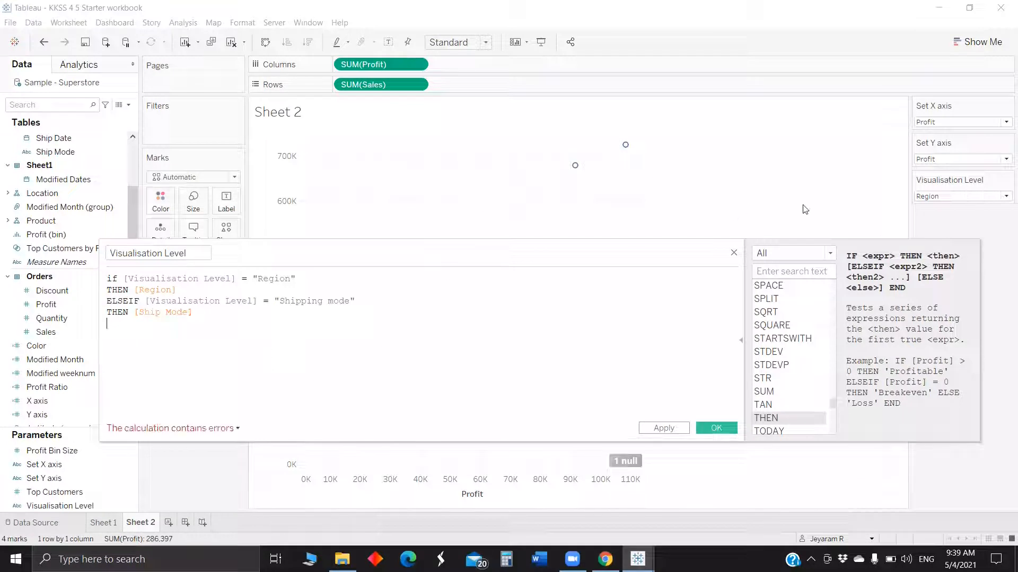
Check the option names listed in the Visualisation Level parameter control.
left_click(939, 196)
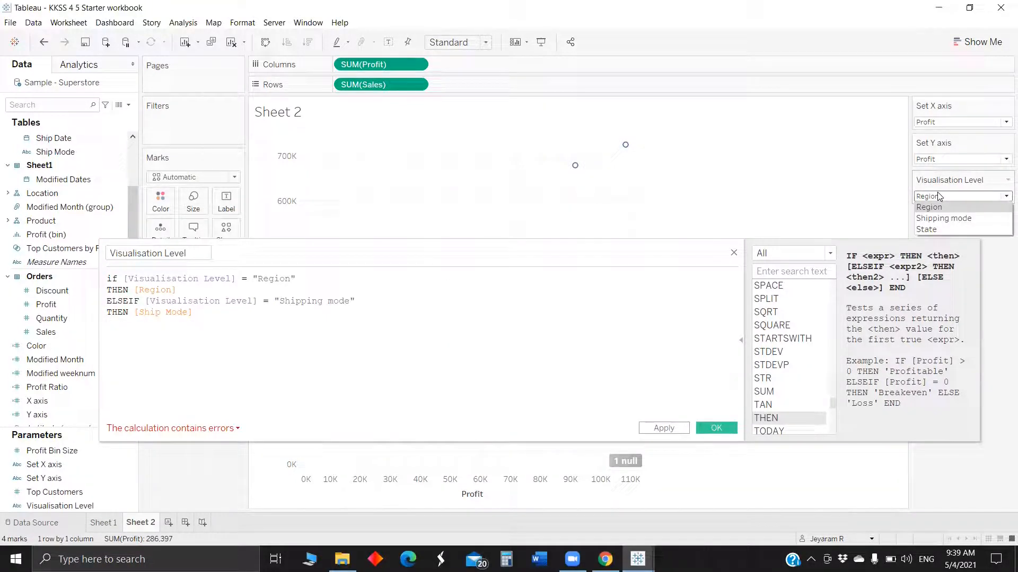
left_click(932, 207)
Add an ELSEIF branch testing "State" that returns [State], close with END, and save the calculated field.
left_click(213, 310)
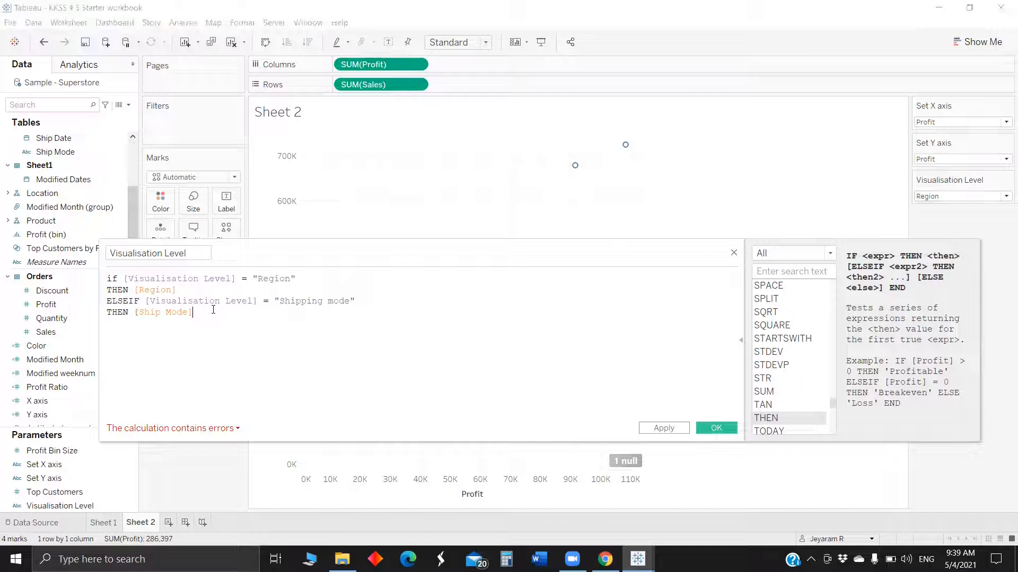
type("\\")
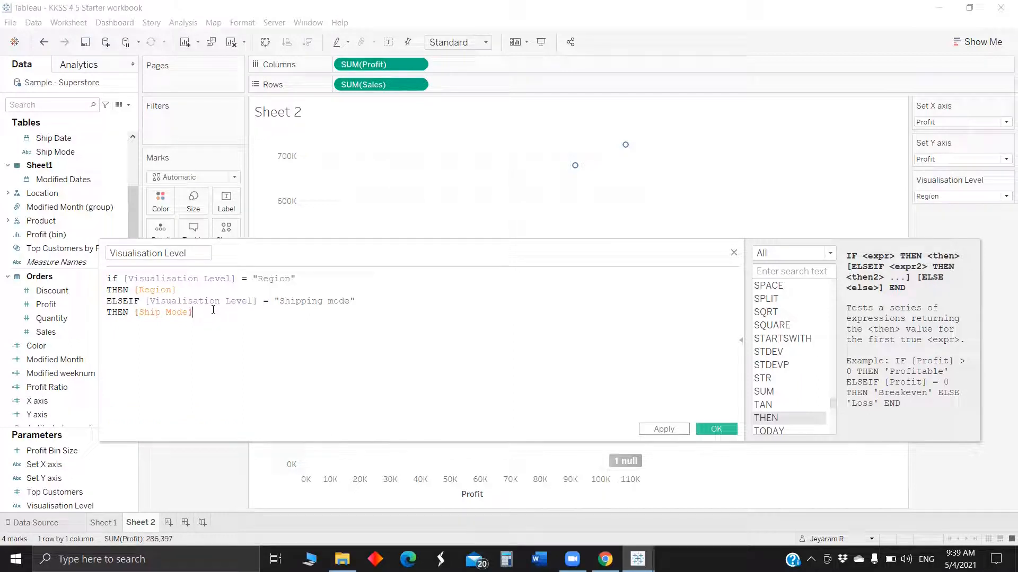
type("els")
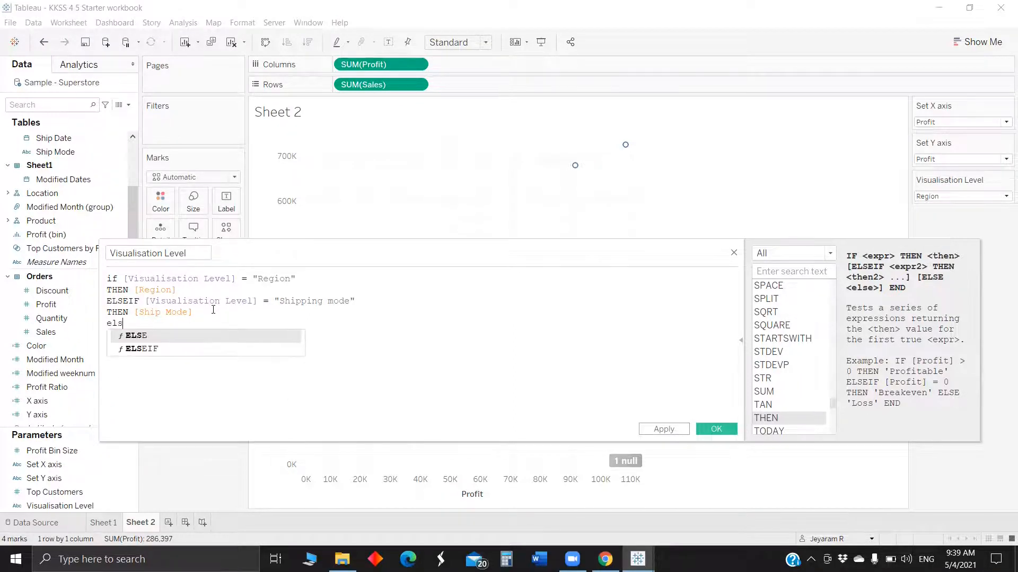
key("Down")
key("Return")
type("[Vi")
key("Return")
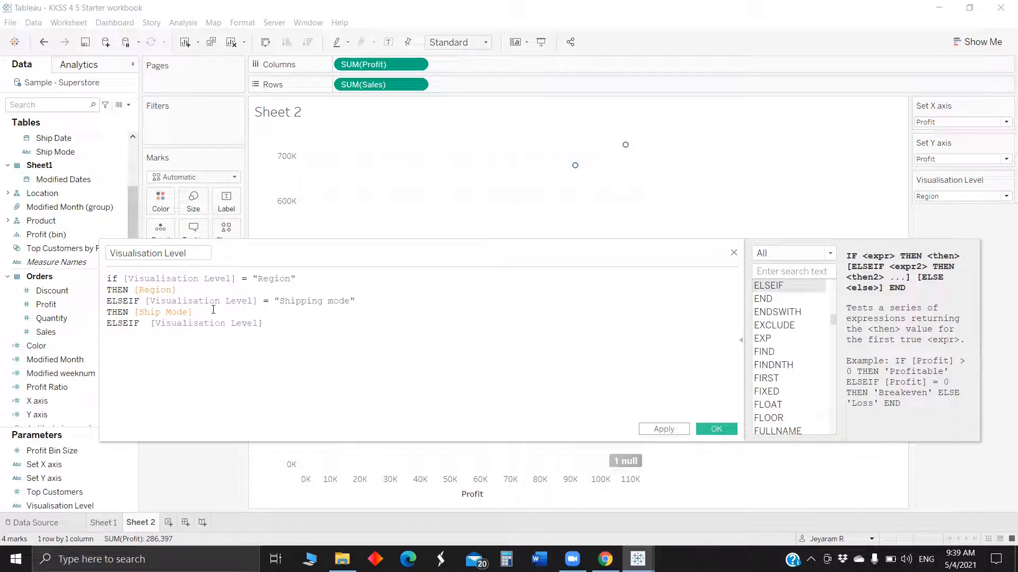
type("= \"State\"")
key("Return")
type("then")
key("Return")
type("STARTSWITH()")
key("Return")
key("BackSpace")
key("BackSpace")
key("BackSpace")
key("BackSpace")
key("BackSpace")
key("BackSpace")
key("BackSpace")
key("BackSpace")
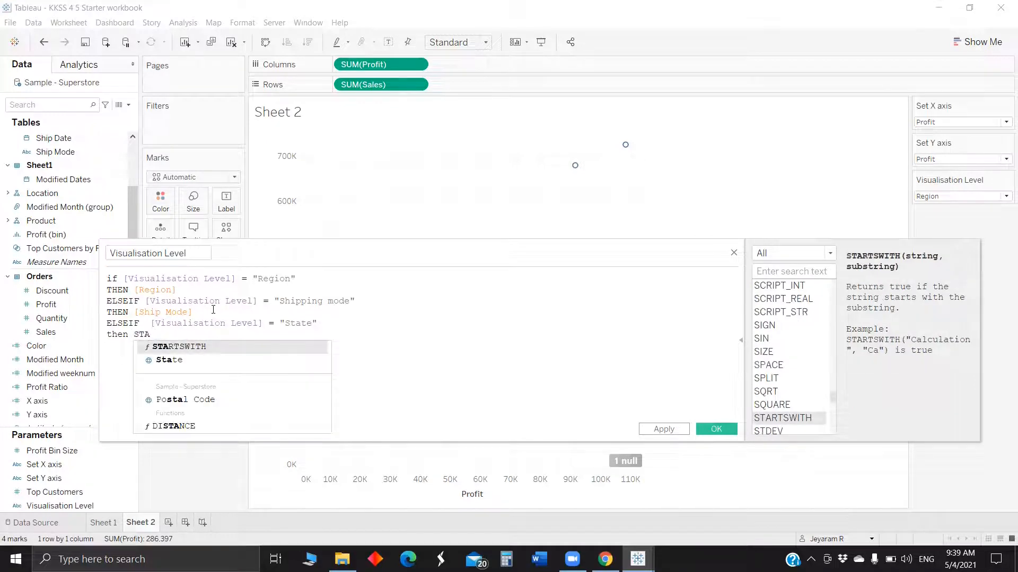
key("Down")
key("Return")
type("END")
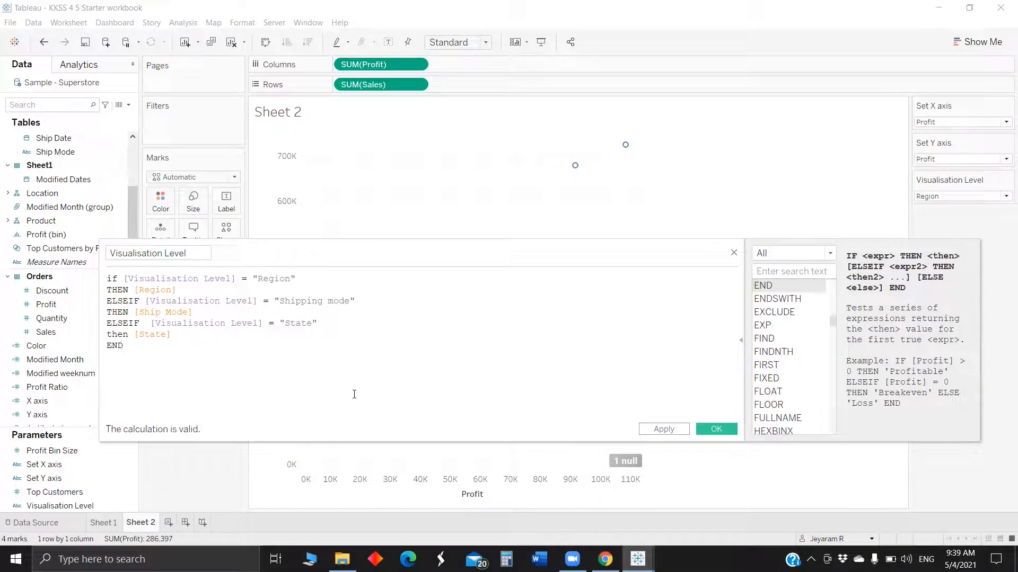
left_click(716, 429)
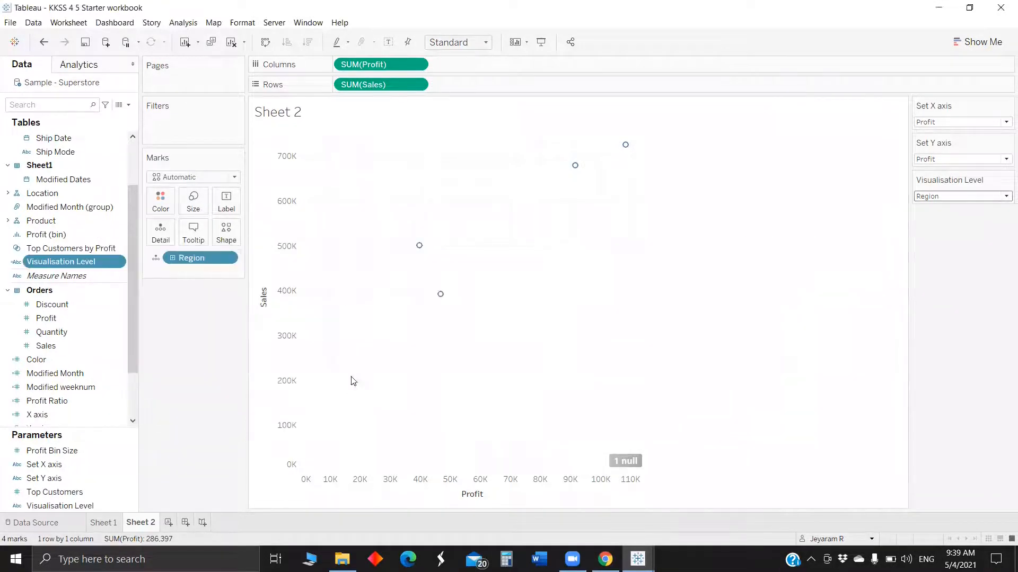
Replace Region on Detail with Visualisation Level, and put X axis on Columns and Y axis on Rows.
left_click_drag(48, 263, 181, 269)
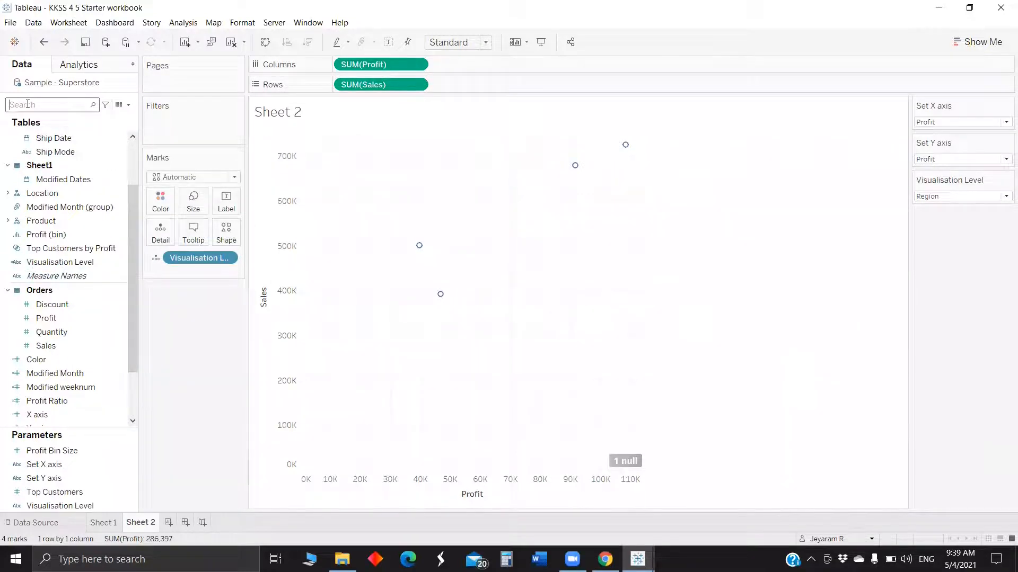
type("ax")
left_click_drag(55, 144, 364, 60)
left_click_drag(100, 164, 399, 86)
Set the Visualisation Level parameter to Shipping mode and Set Y axis to Sales.
left_click(956, 197)
left_click(949, 219)
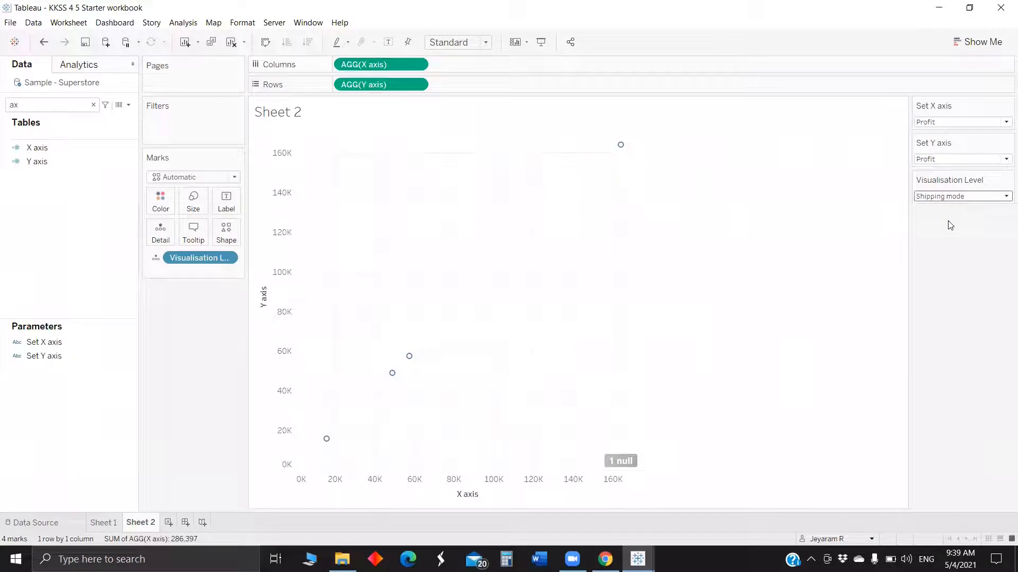
left_click(943, 161)
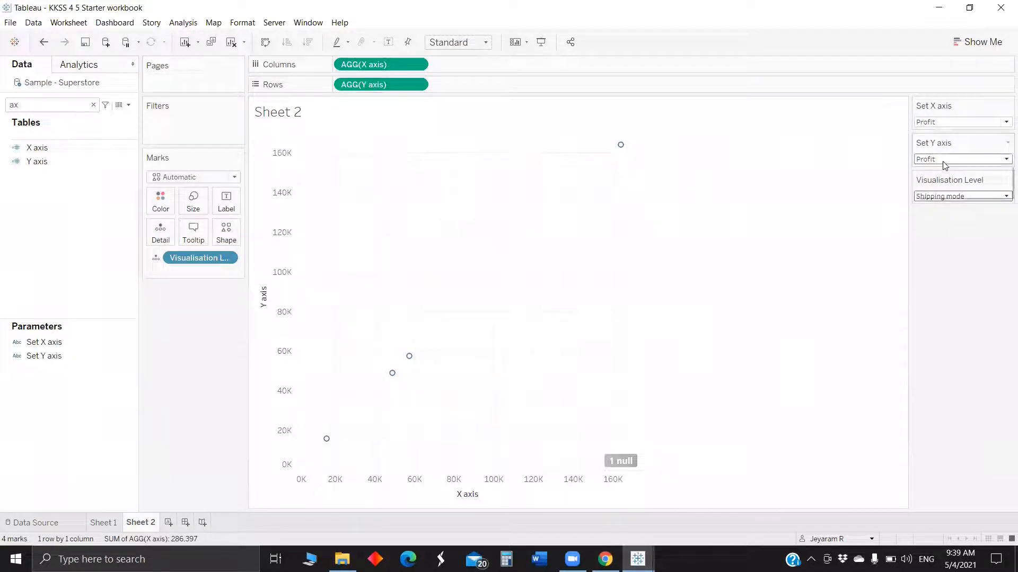
left_click(943, 178)
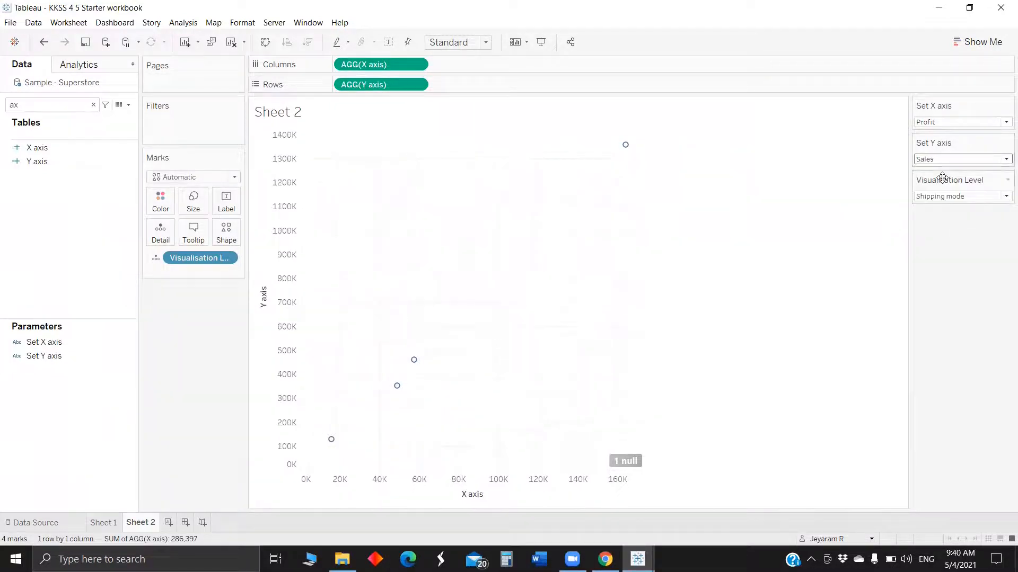
Set the X axis parameter to Discount.
left_click(943, 124)
left_click(937, 156)
left_click(946, 159)
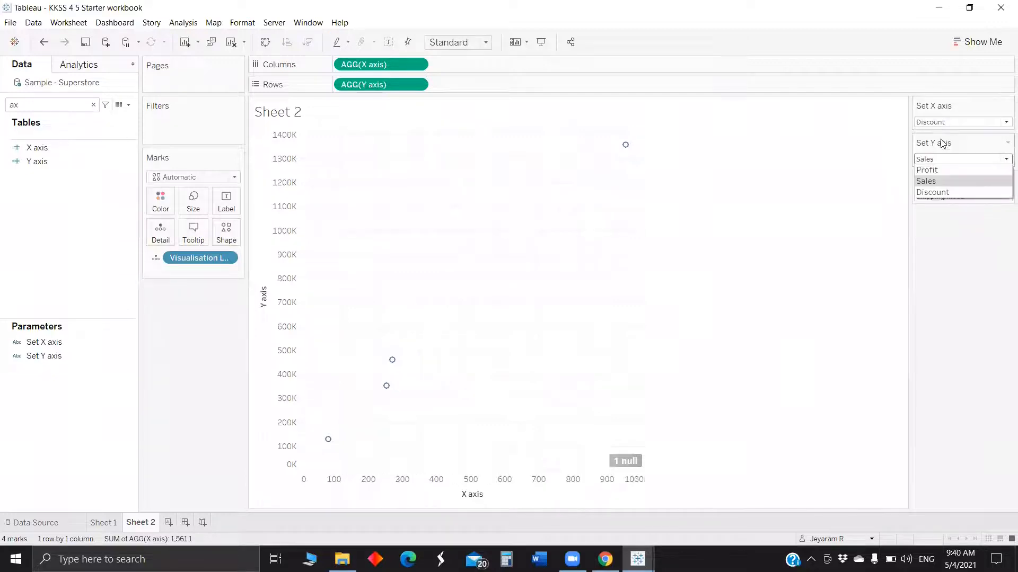
left_click(847, 256)
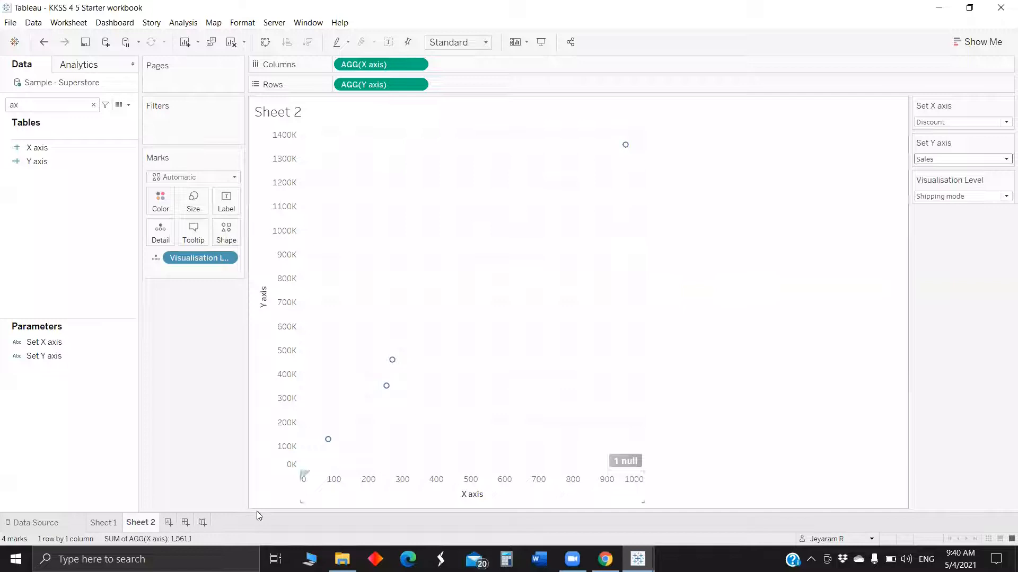
Create a new dashboard and place Sheet 2 on it.
left_click(185, 523)
left_click_drag(58, 214, 204, 358)
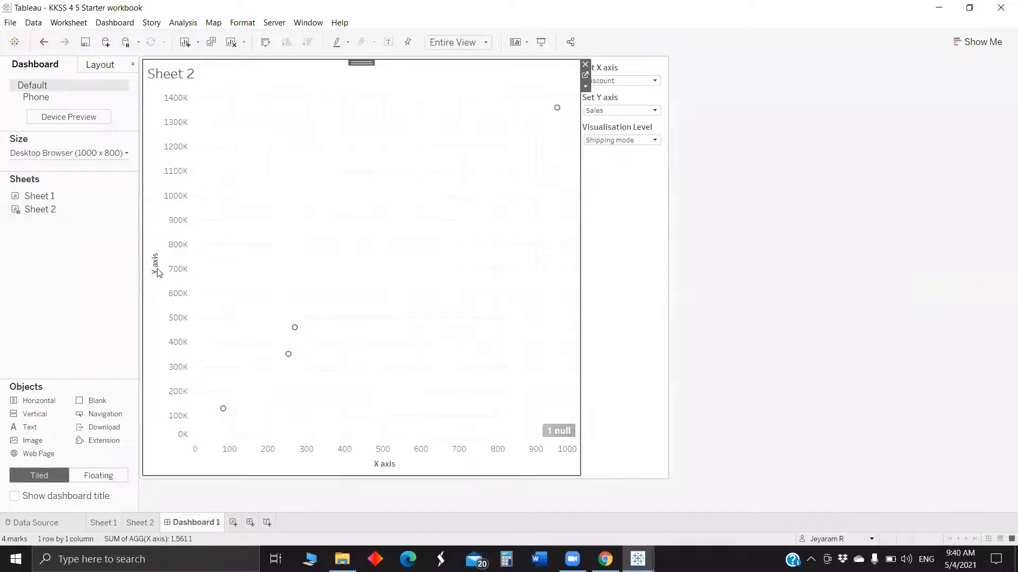
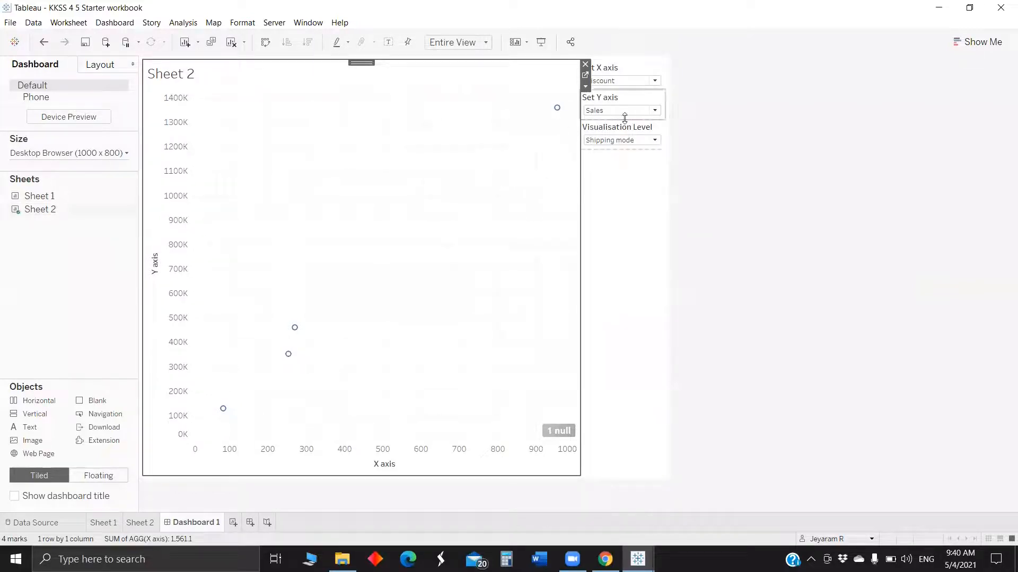
Remove the title from the scatter plot's Y axis.
right_click(156, 264)
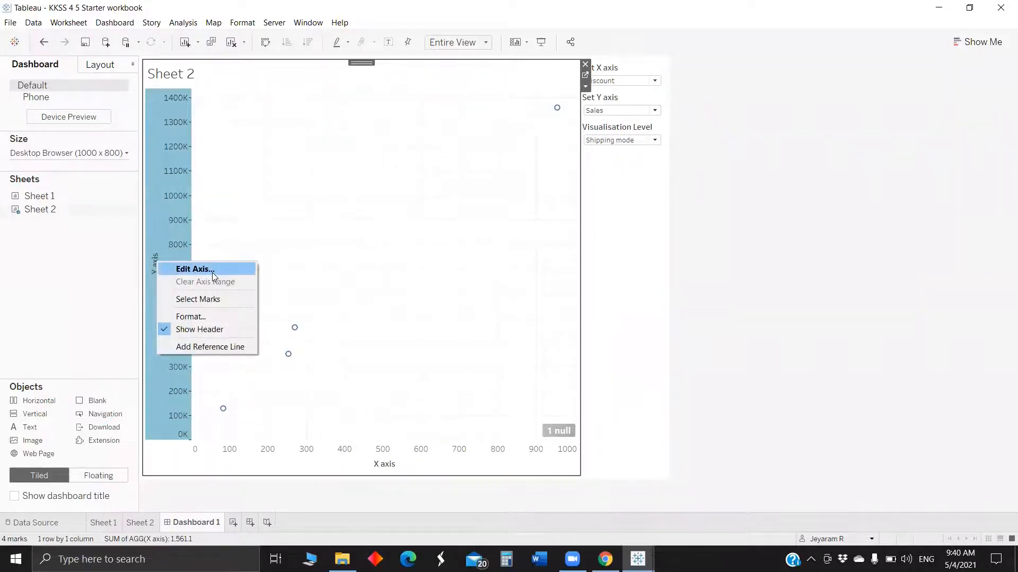
left_click(212, 273)
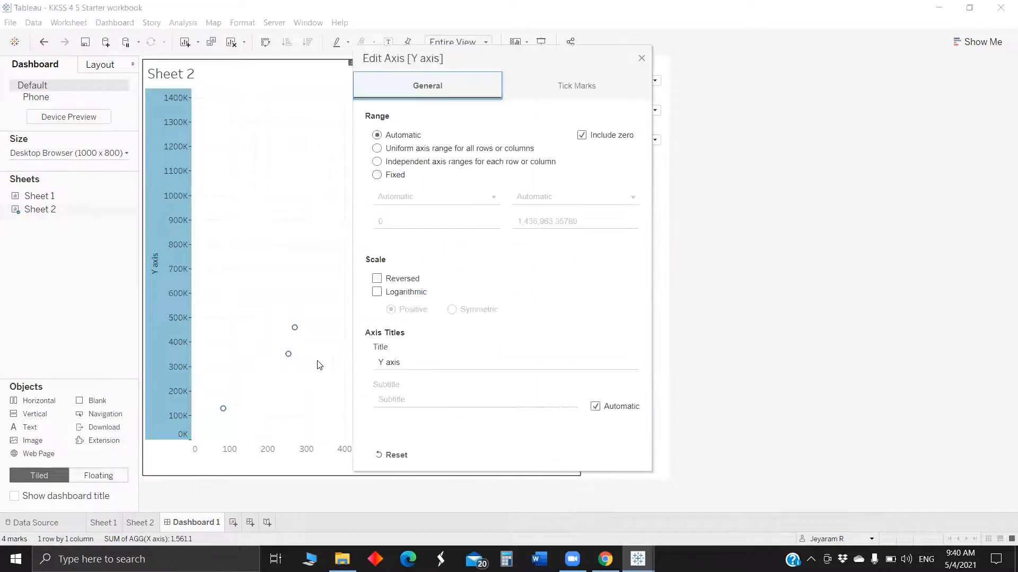
left_click(428, 366)
key("BackSpace")
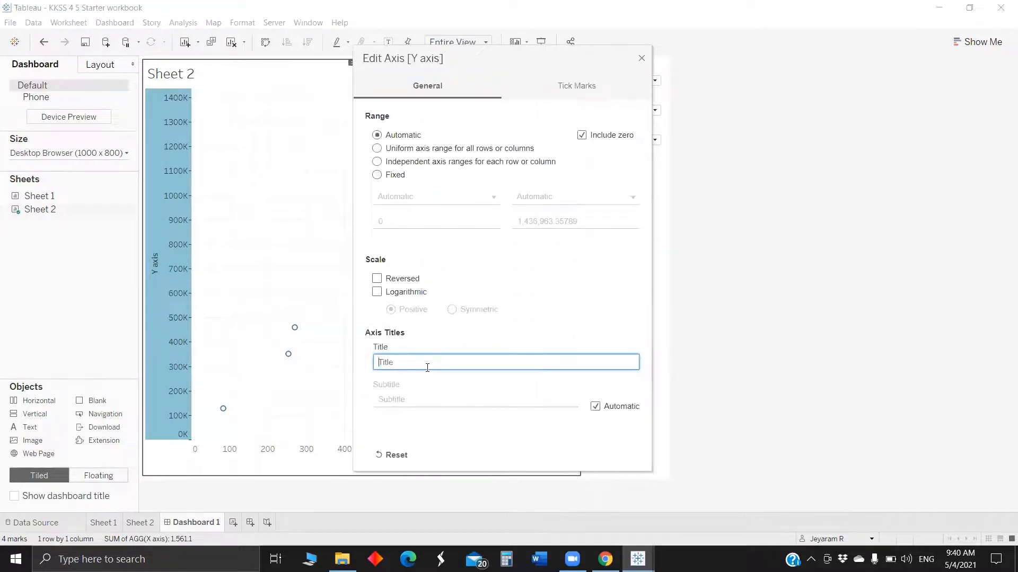
left_click(641, 59)
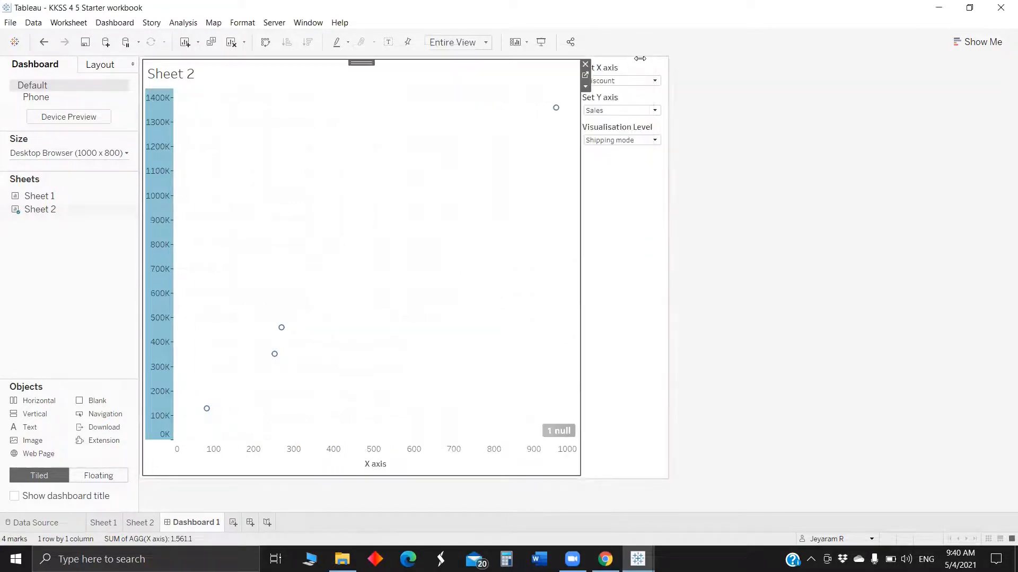
Add a text object left of the chart that displays the Set Y axis parameter value.
left_click_drag(99, 406, 155, 346)
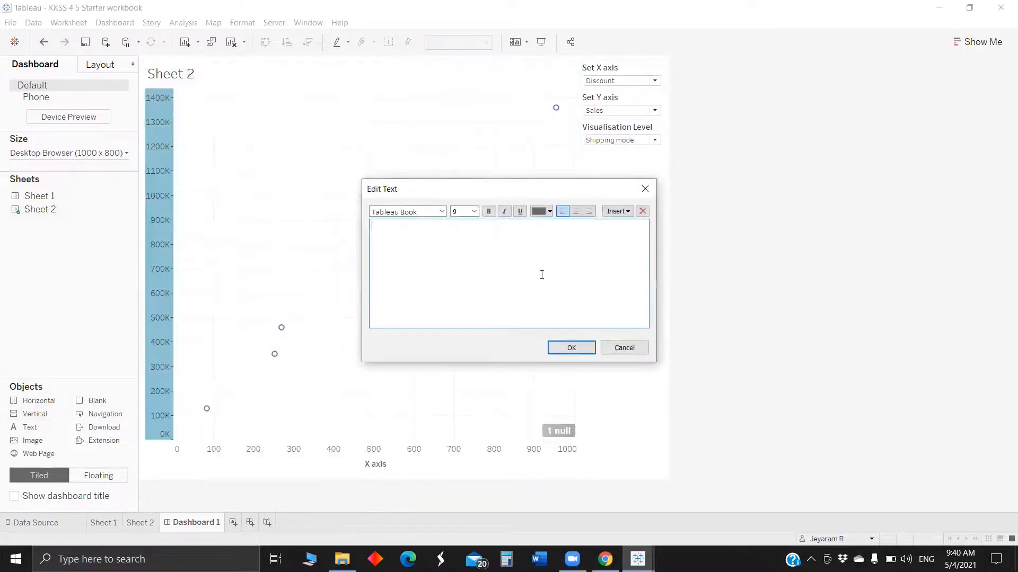
left_click(623, 216)
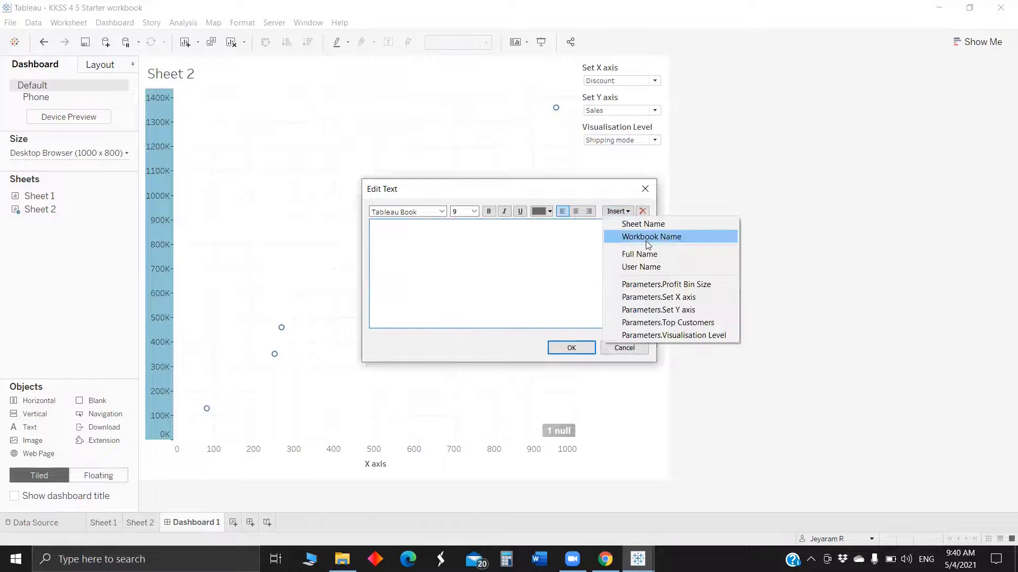
left_click(662, 311)
left_click(571, 348)
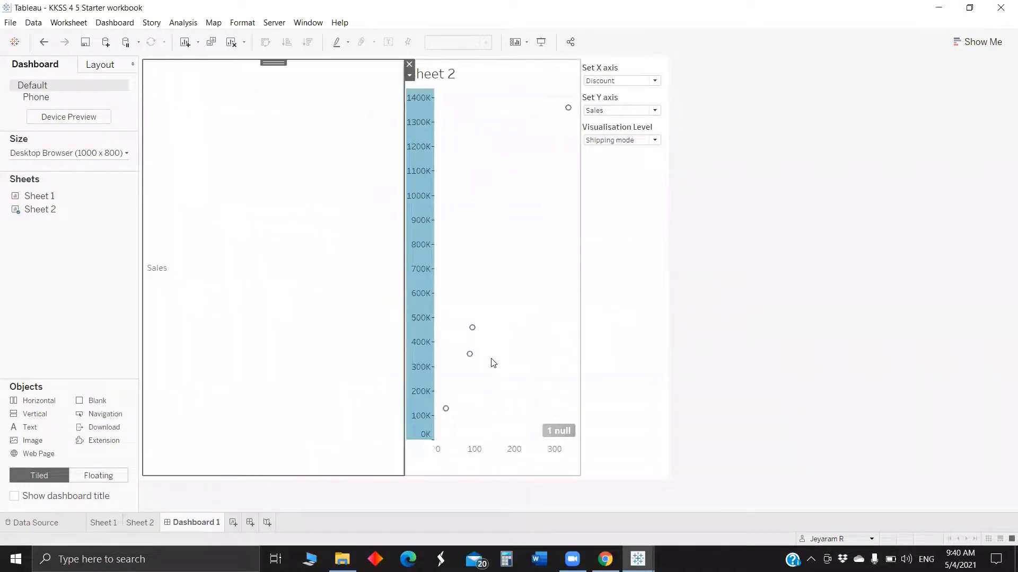
Format the Y label text to read vertically and shrink its object to a narrow strip beside the chart.
right_click(185, 304)
left_click(192, 314)
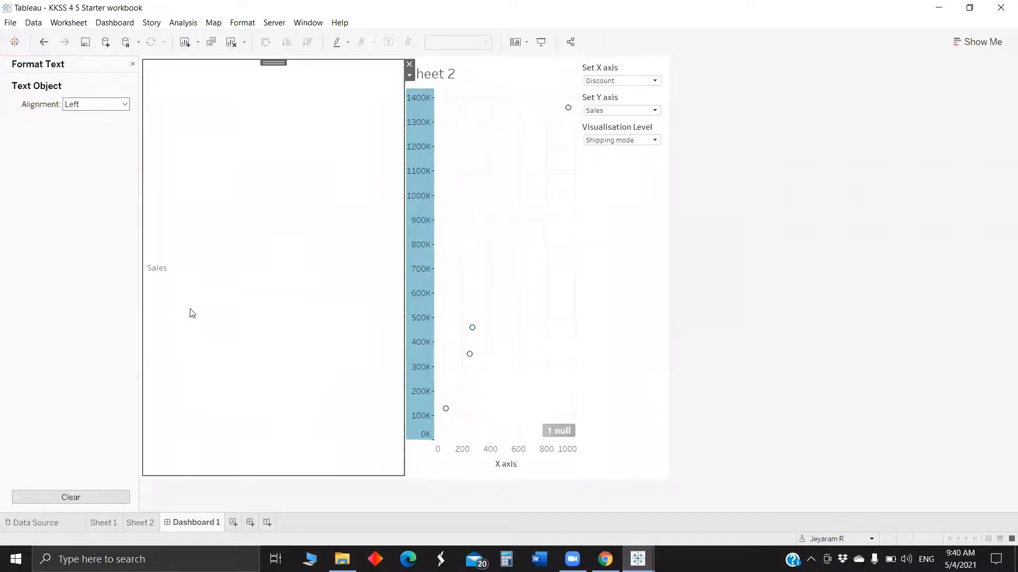
left_click(97, 104)
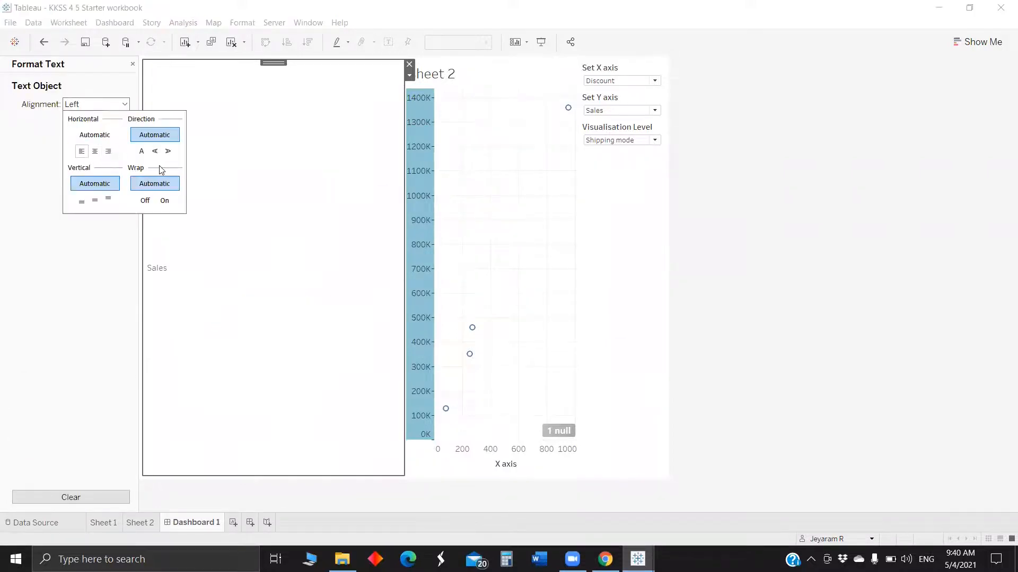
left_click(94, 201)
left_click(77, 355)
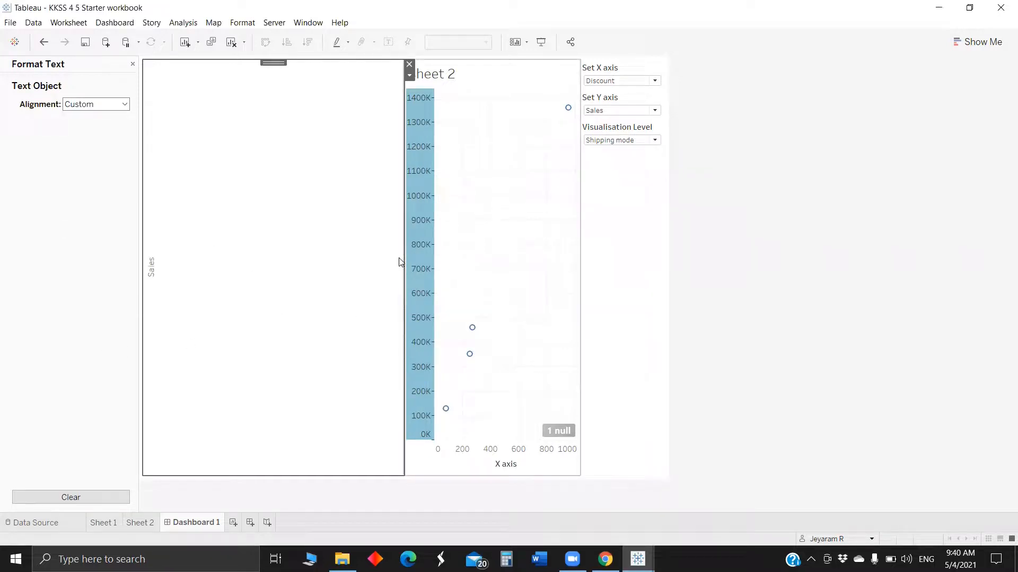
left_click_drag(404, 256, 129, 256)
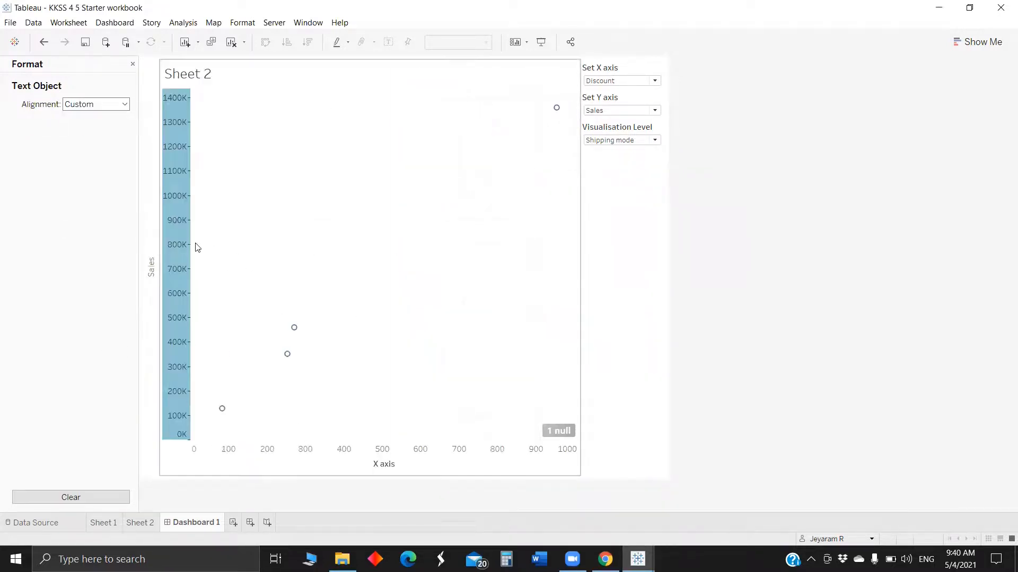
left_click(133, 64)
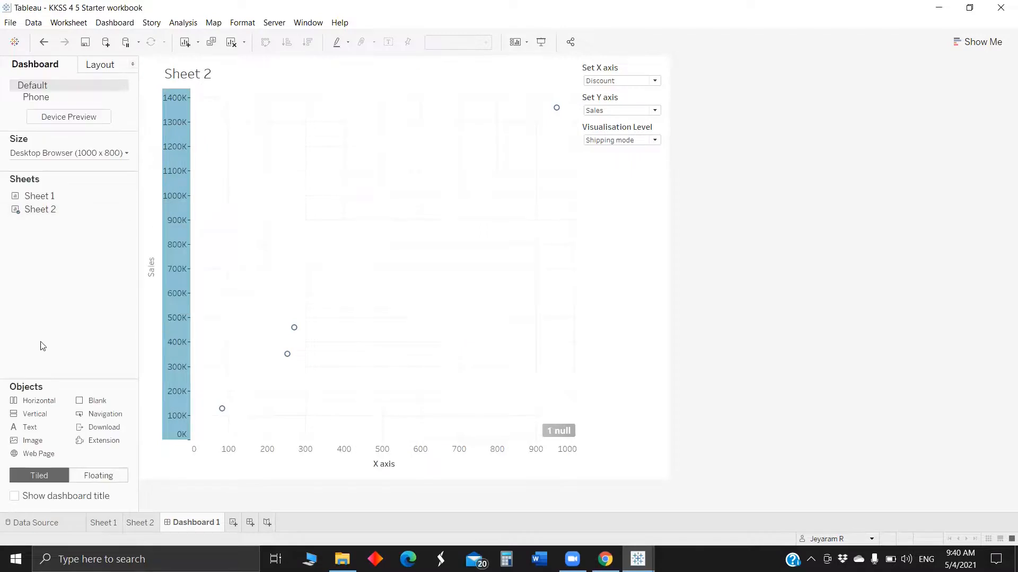
left_click_drag(31, 400, 235, 342)
left_click(511, 275)
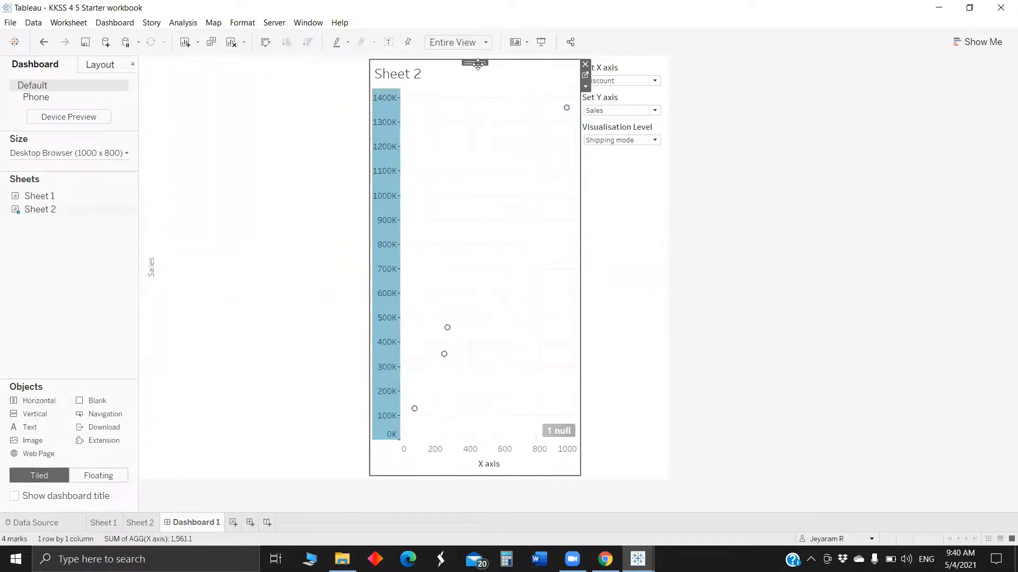
left_click(302, 96)
key("Delete")
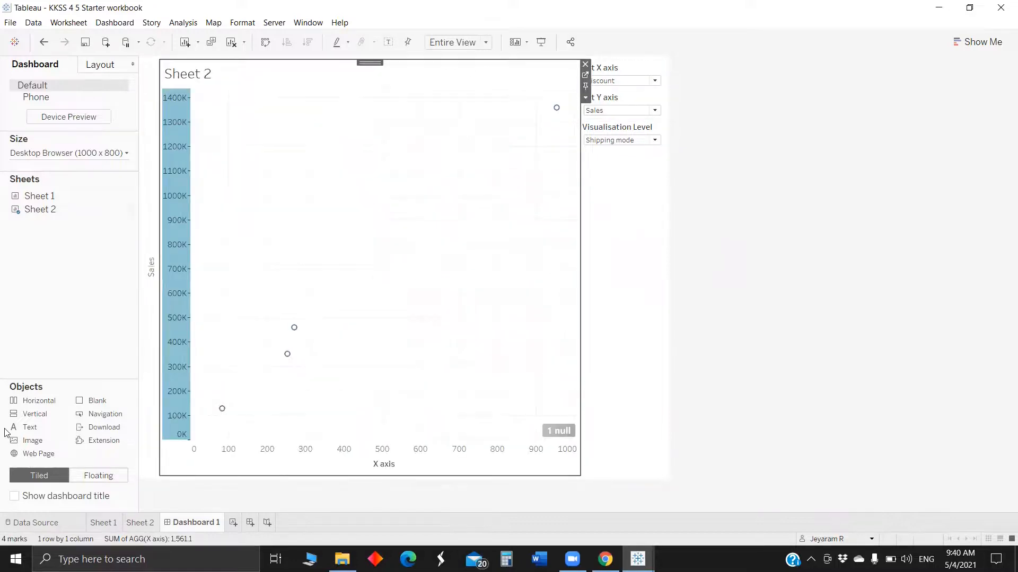
Add a text object below the chart that displays the Set X axis parameter value.
left_click_drag(29, 429, 234, 455)
left_click(617, 212)
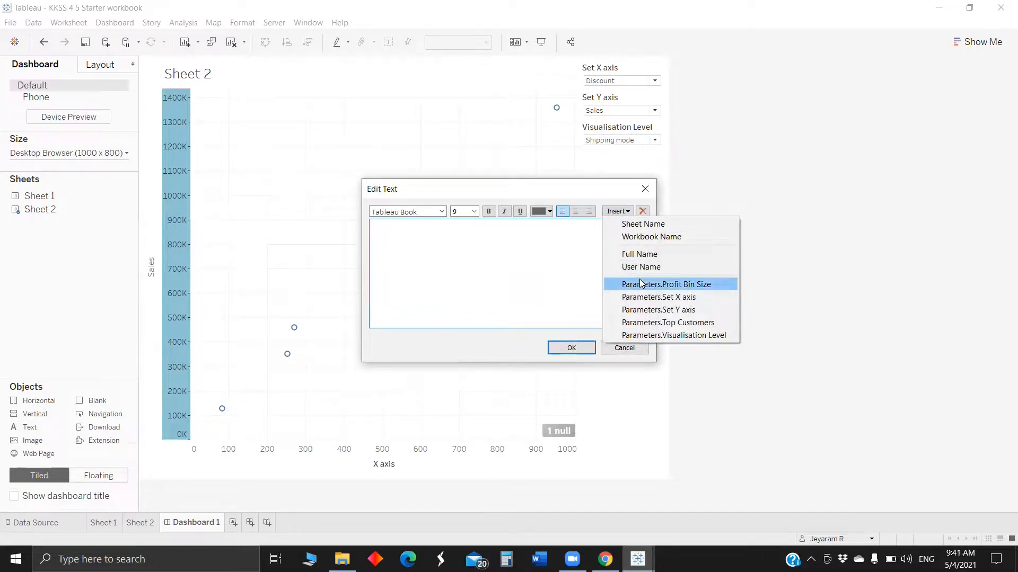
left_click(653, 297)
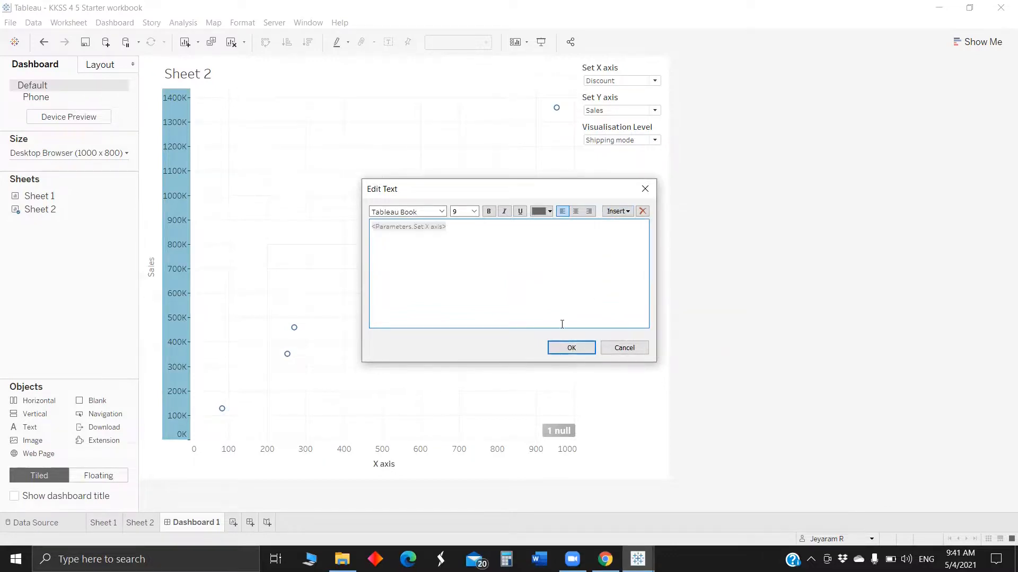
left_click(570, 348)
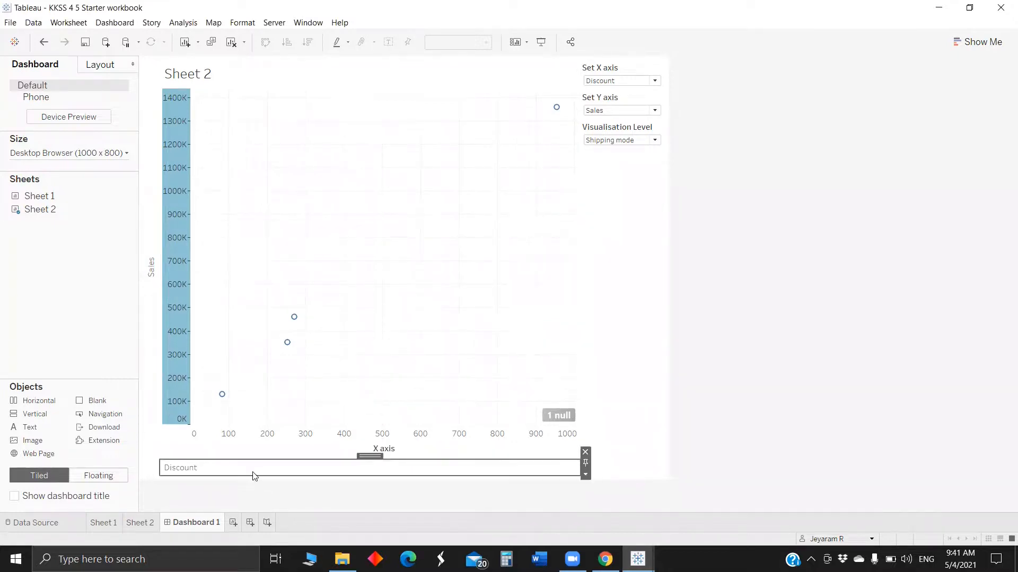
Center-align the X label text object horizontally.
right_click(253, 474)
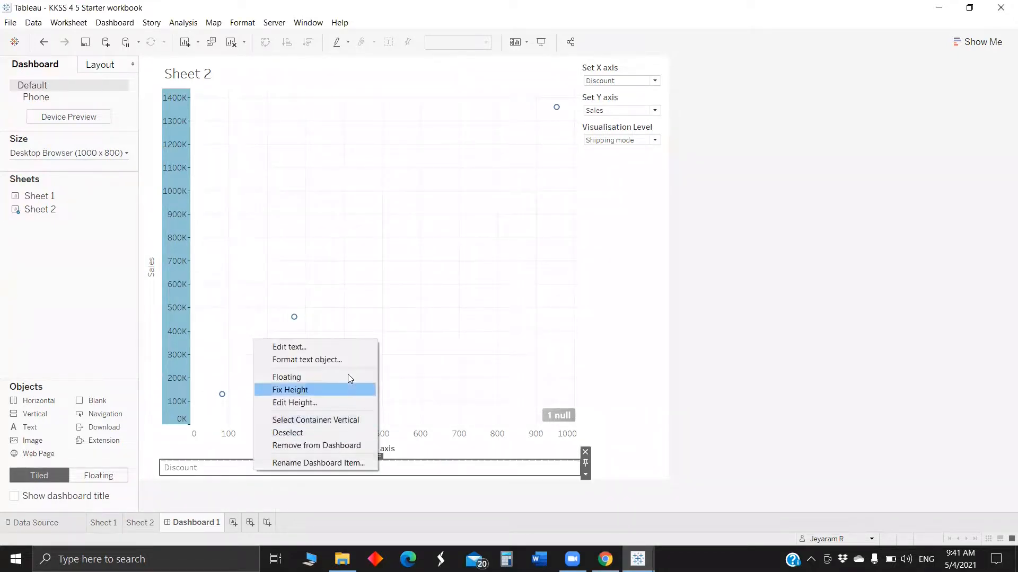
left_click(356, 360)
left_click(70, 106)
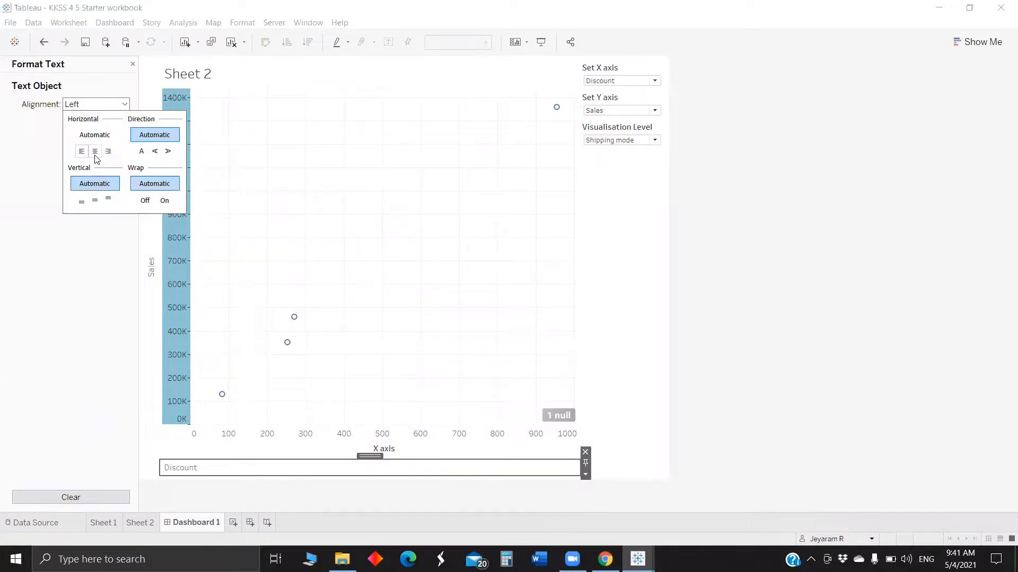
left_click(95, 152)
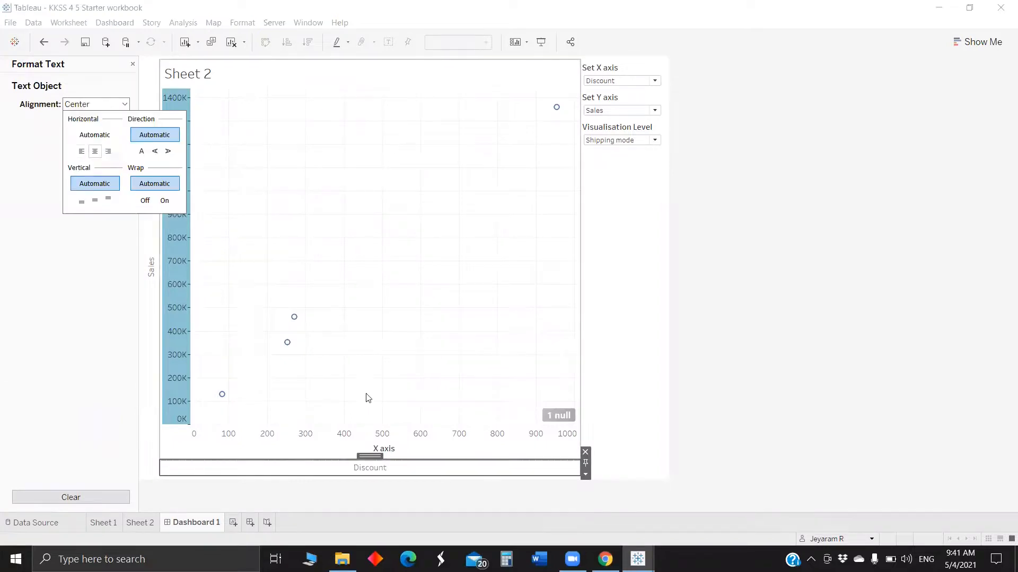
Remove the title from the scatter plot's X axis.
right_click(446, 450)
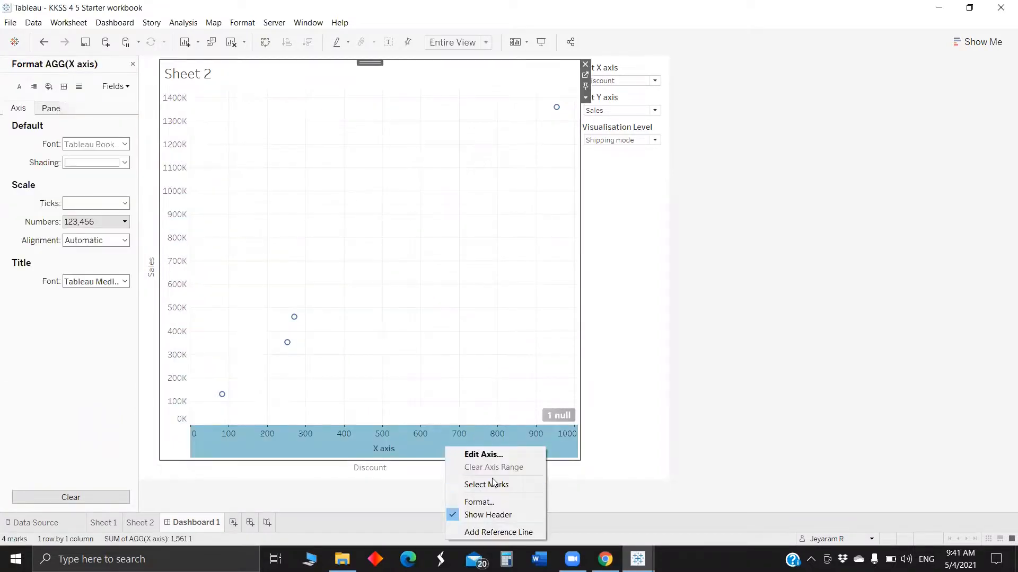
left_click(510, 455)
left_click(446, 359)
key("BackSpace")
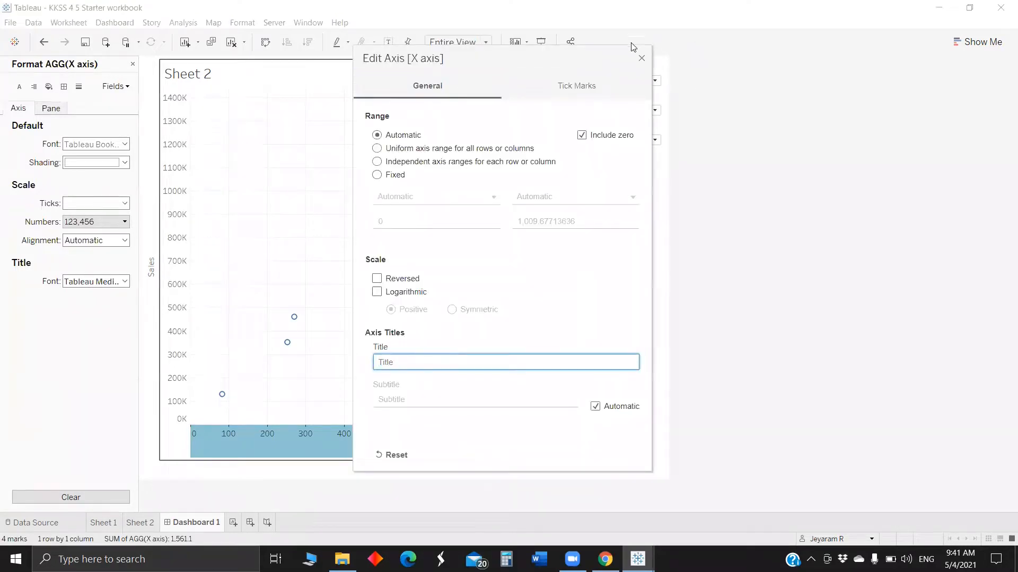
left_click(642, 58)
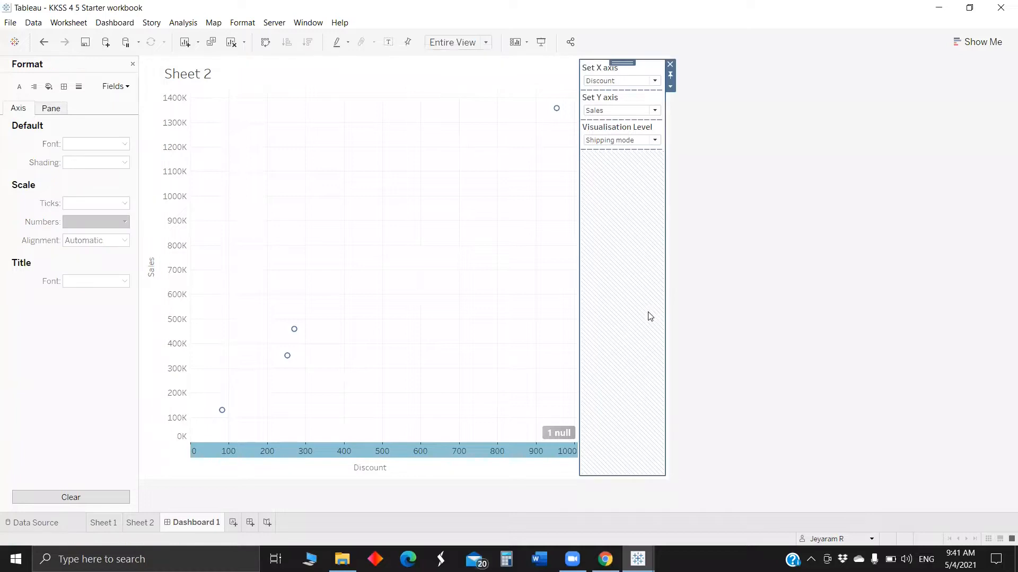
Switch the Set Y axis parameter to Profit and back to Sales to check the dynamic labels.
left_click(609, 113)
left_click(611, 123)
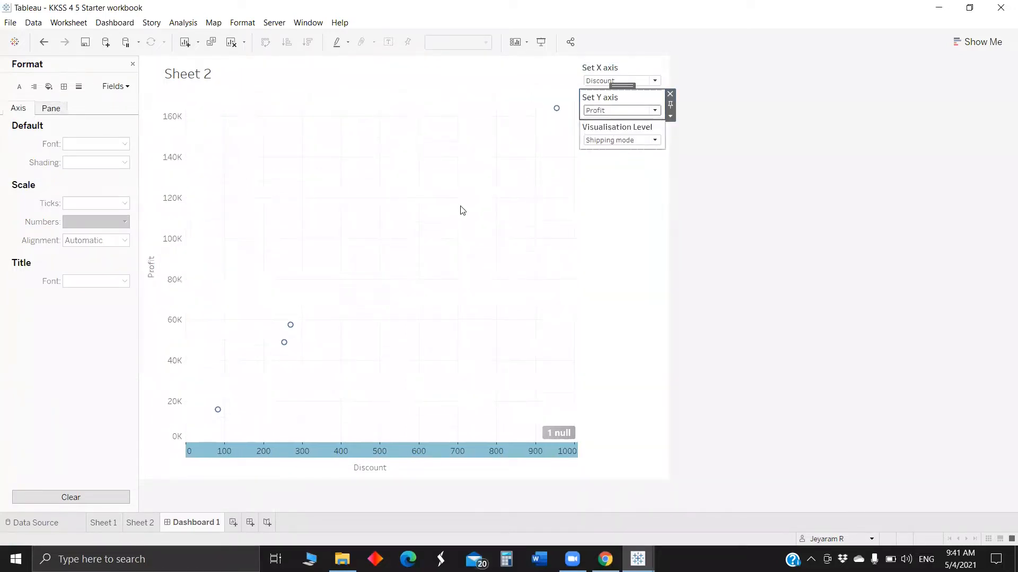
left_click(629, 113)
left_click(626, 135)
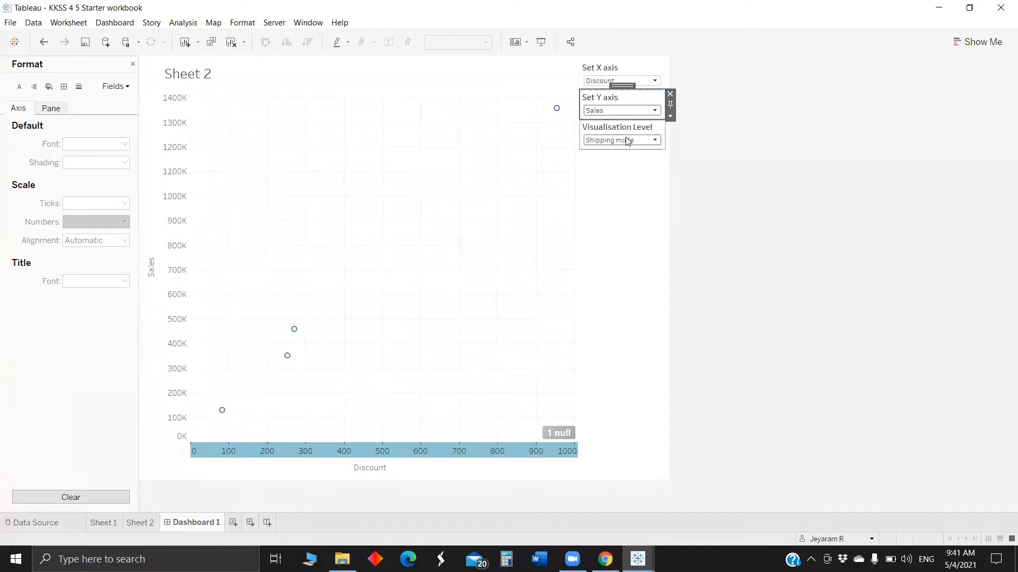